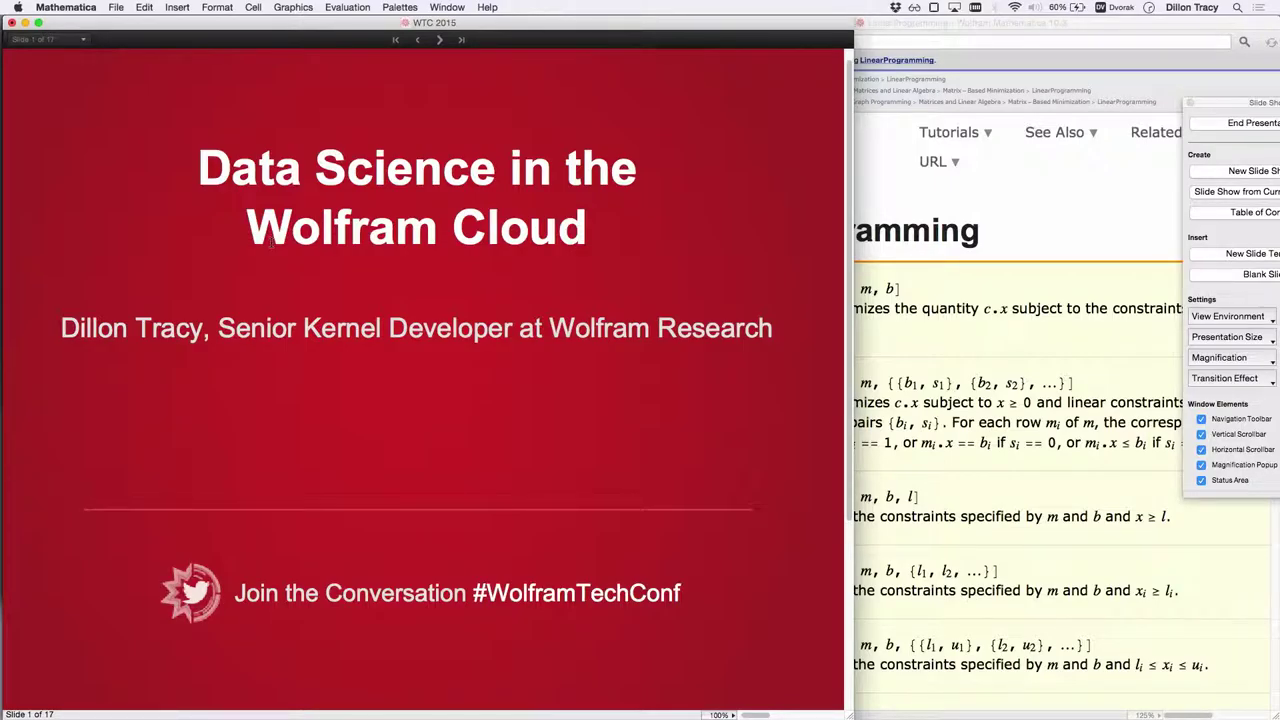
Step: Reveal the description boxes for Examples, Analyze and Import on the title slide
scroll(270, 245, down, 10)
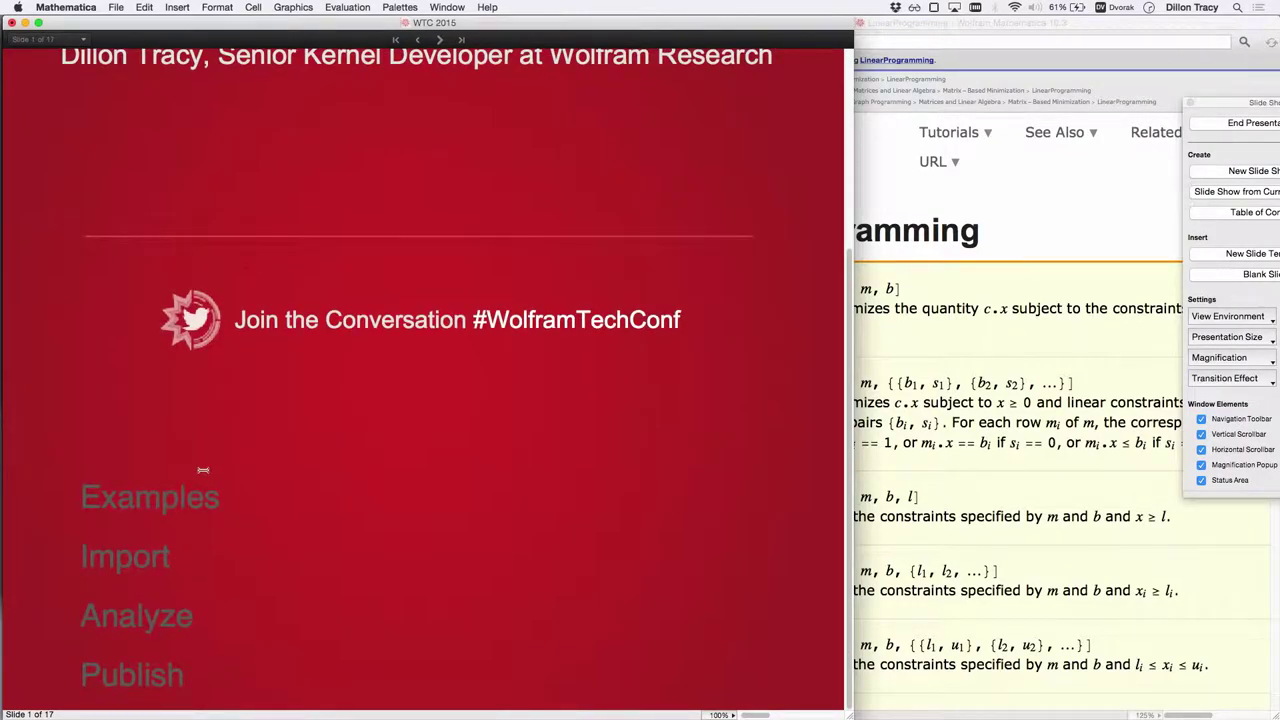
click(197, 497)
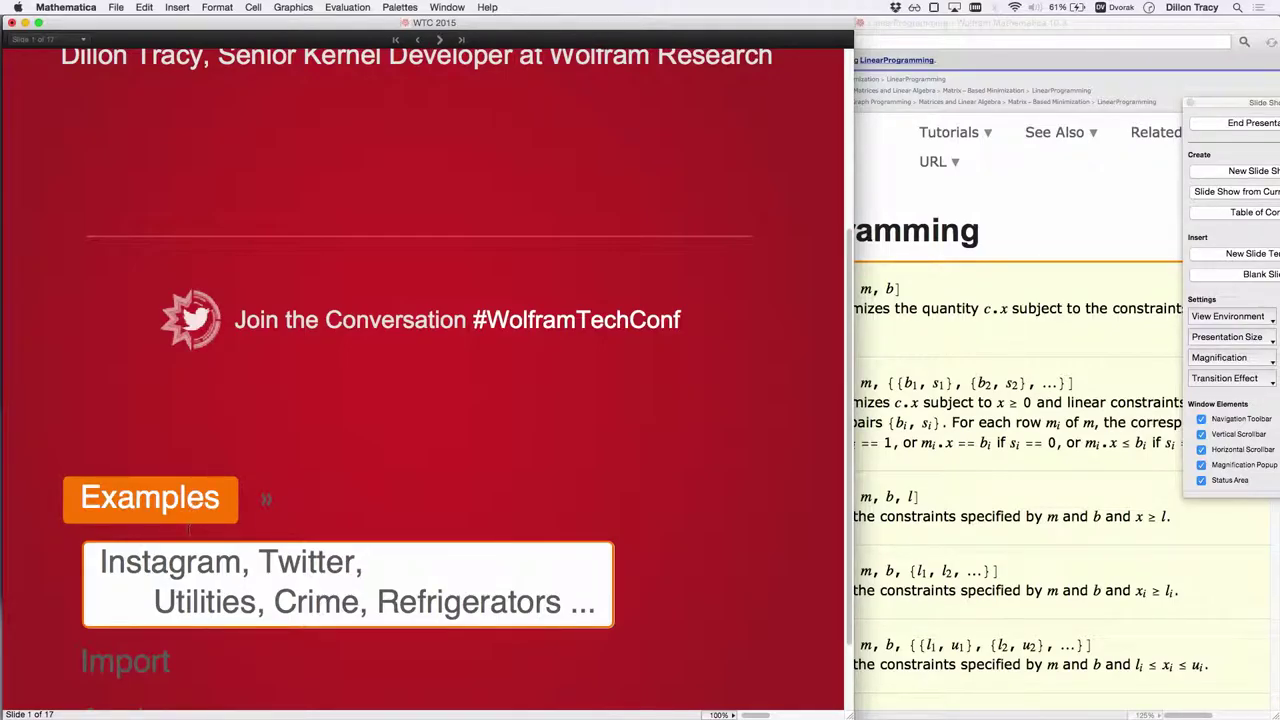
click(150, 628)
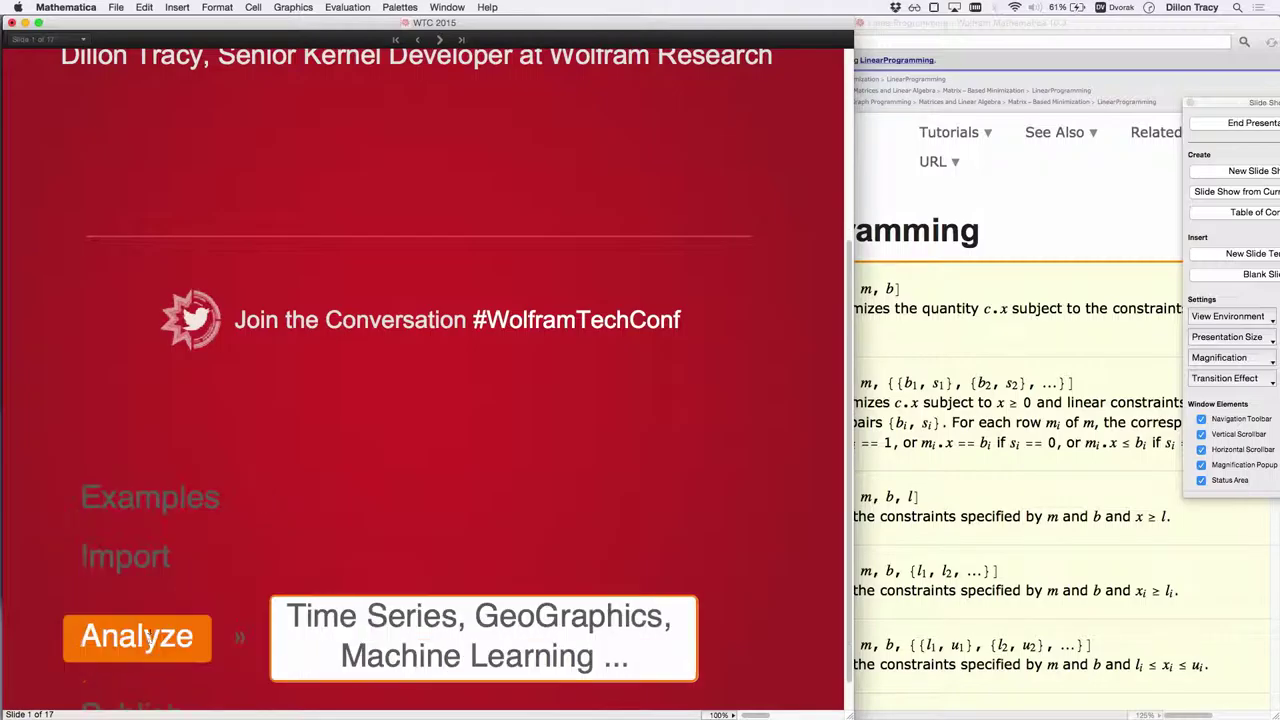
click(152, 572)
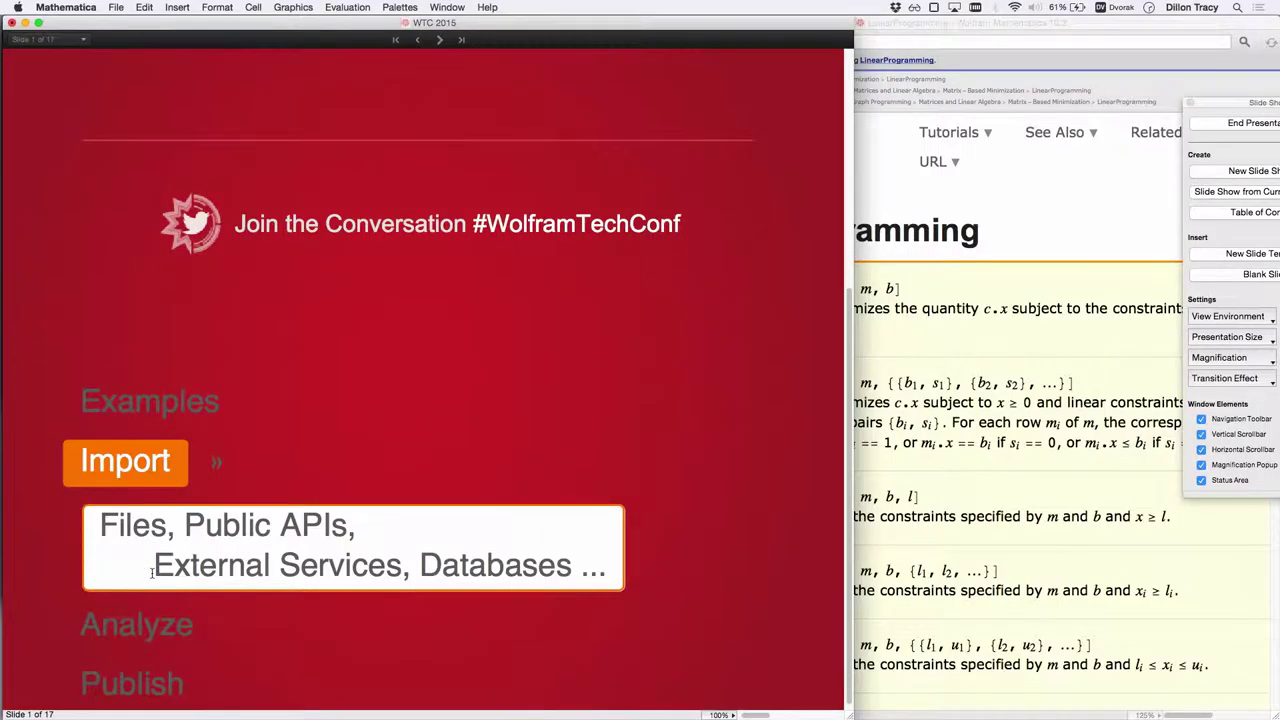
Step: Reveal the Publish description, then advance to the 'External Service: Instagram' slide
mouse_move(136, 640)
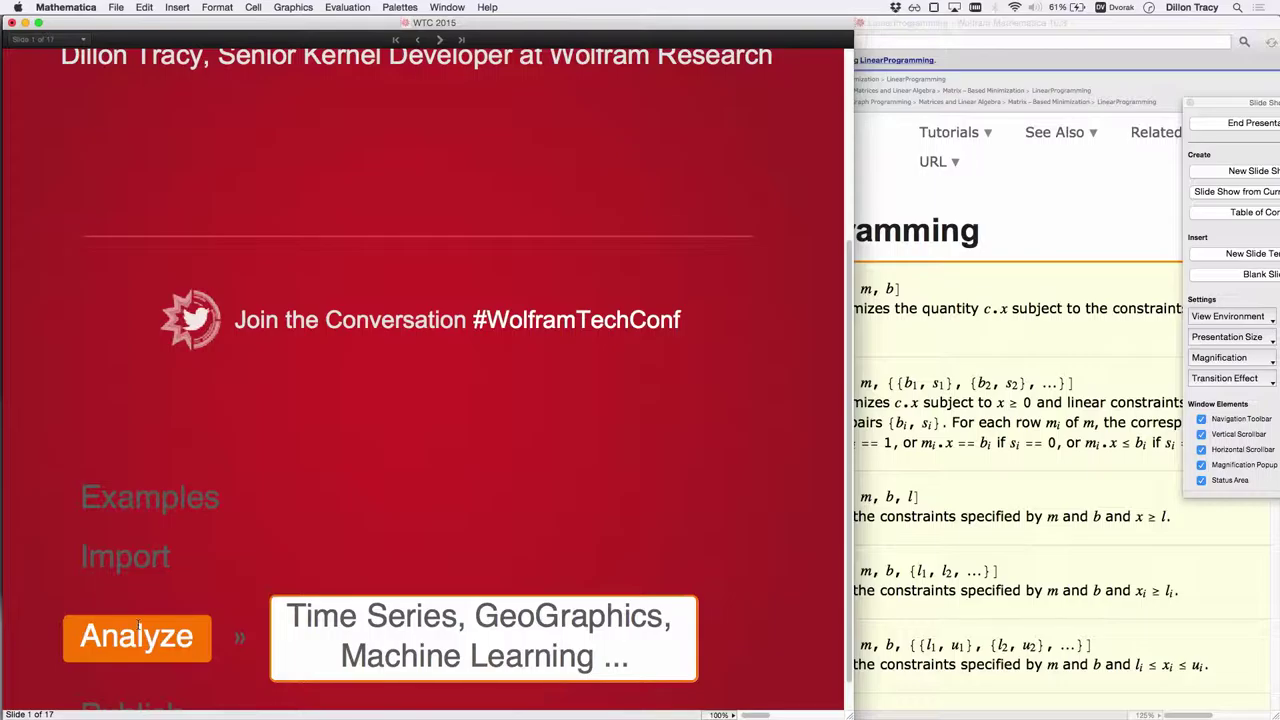
scroll(138, 627, down, 2)
scroll(138, 626, down, 3)
click(155, 588)
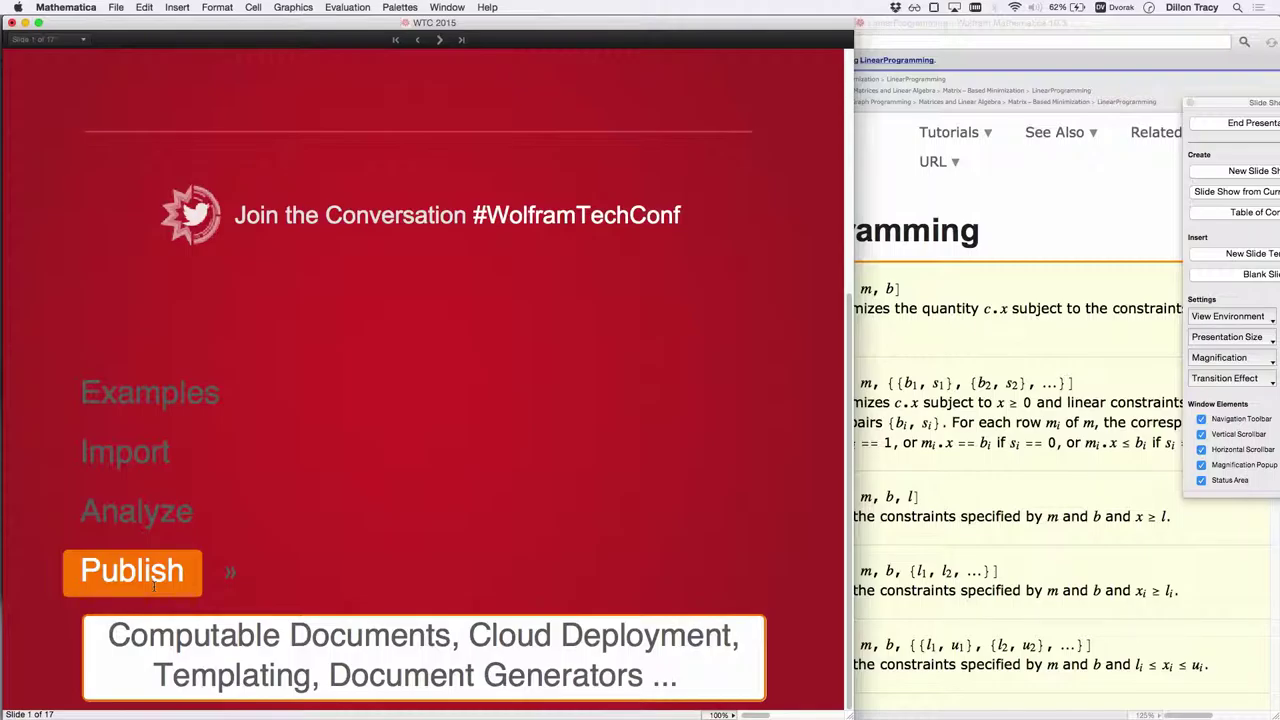
key(Page_Down)
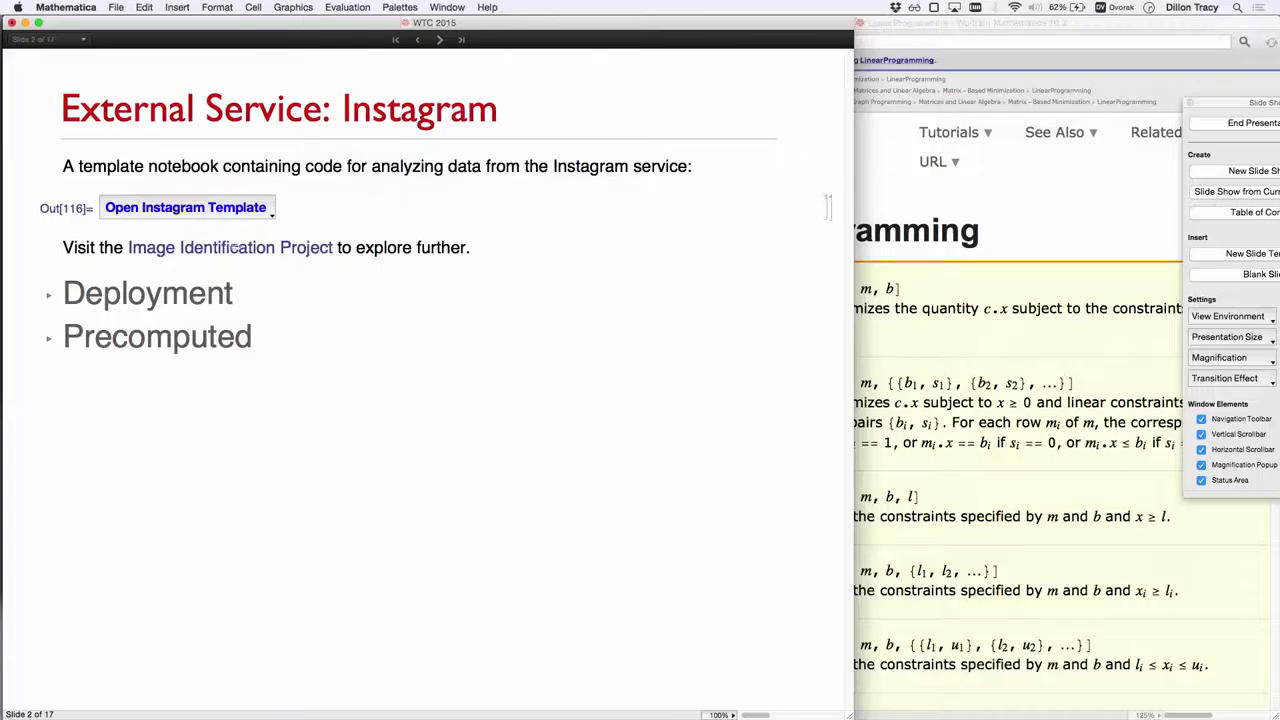
Step: Open the Instagram template as a desktop notebook, enlarge its window, and generate its report
click(238, 212)
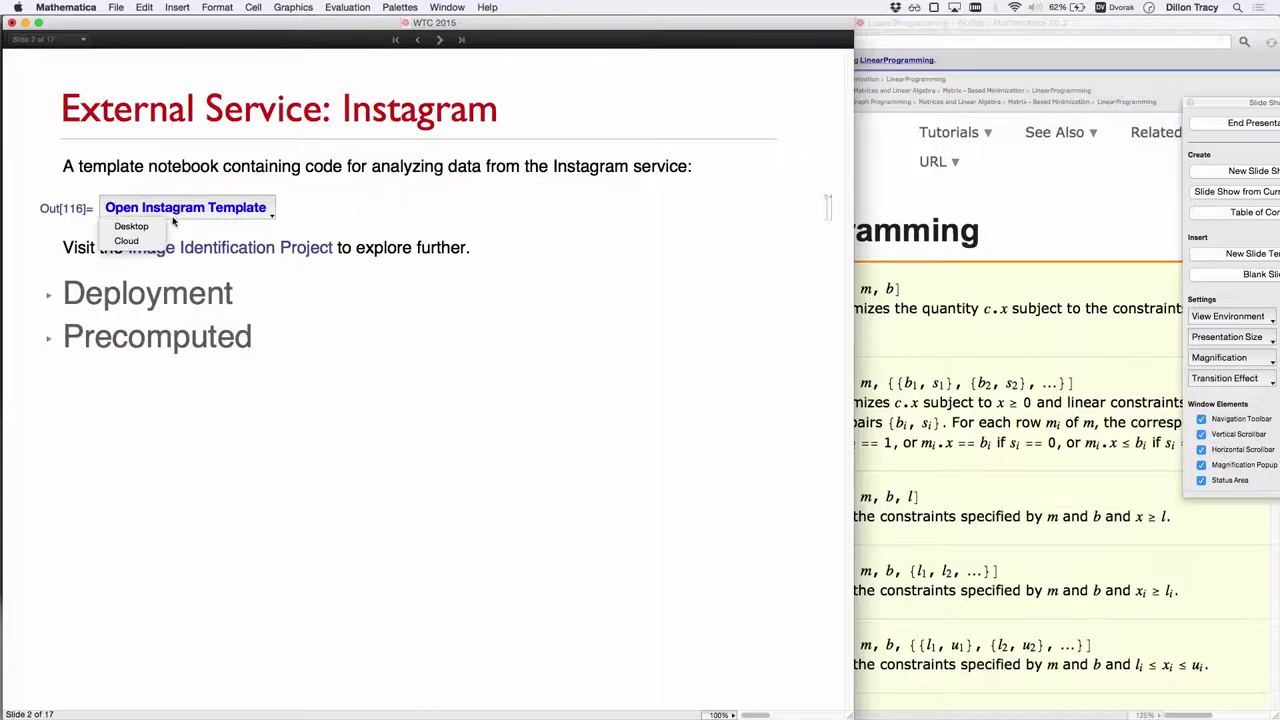
click(125, 227)
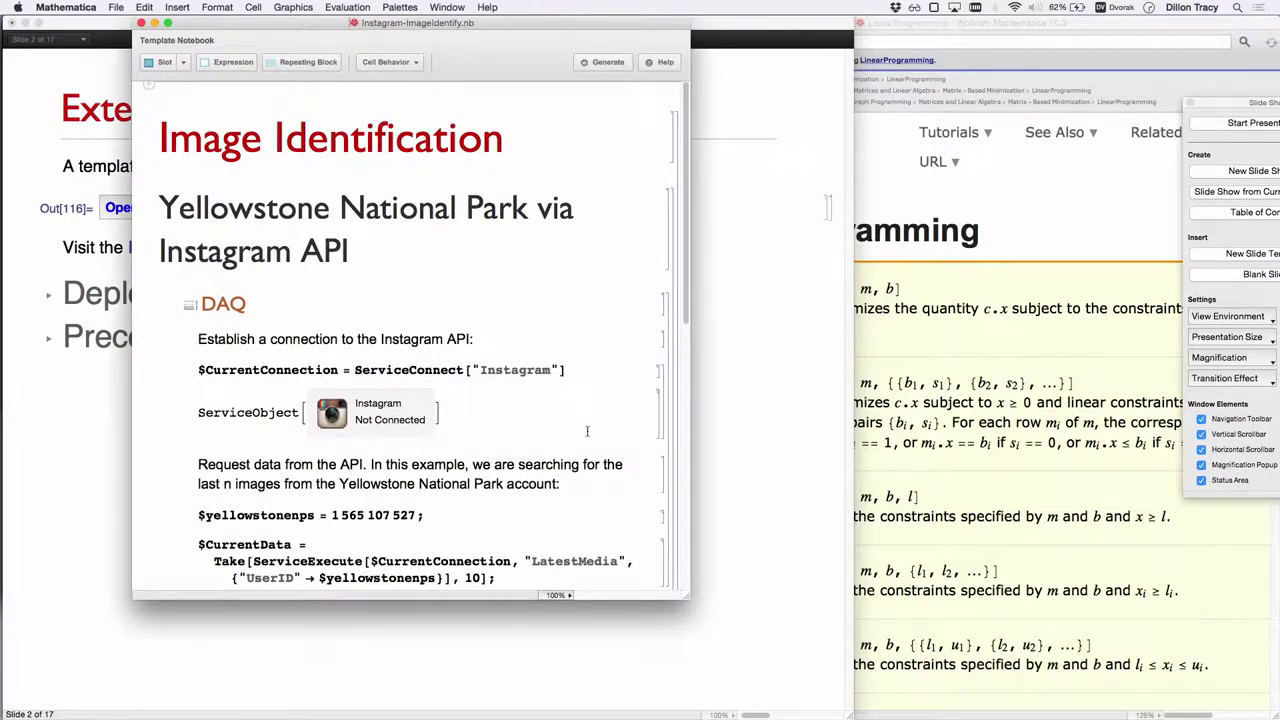
drag(704, 604, 836, 691)
click(640, 285)
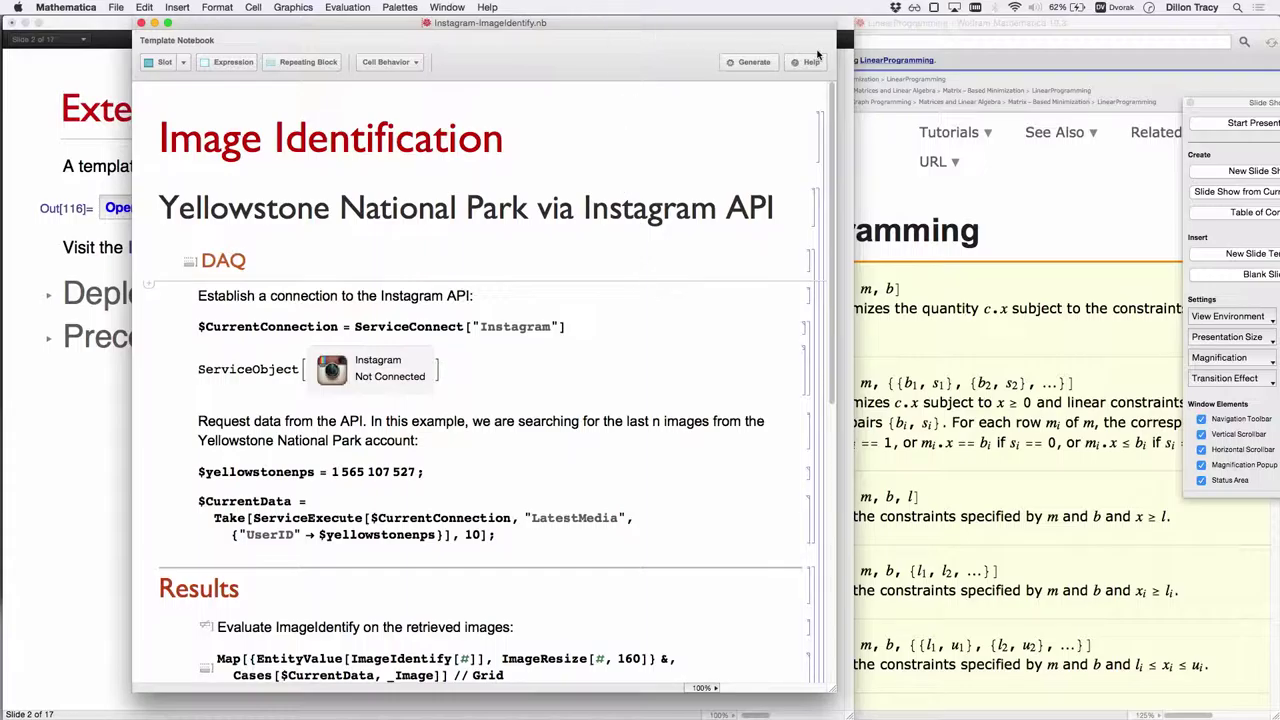
click(752, 62)
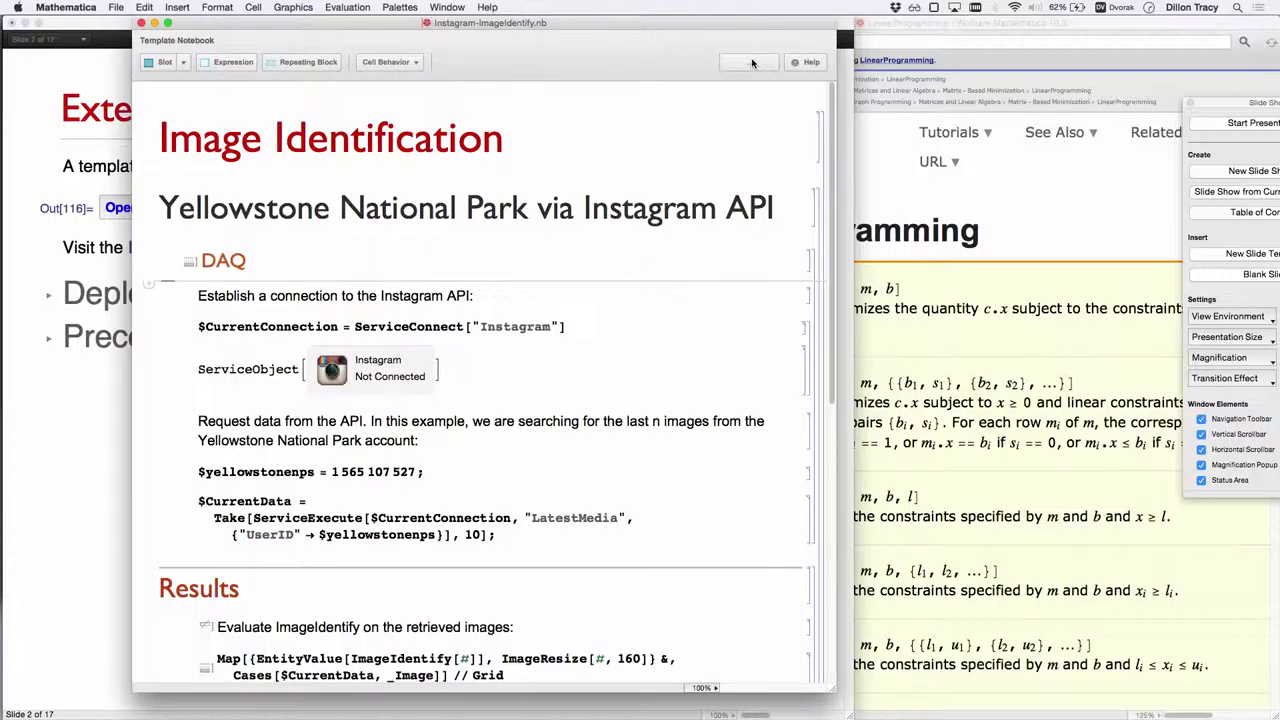
click(595, 142)
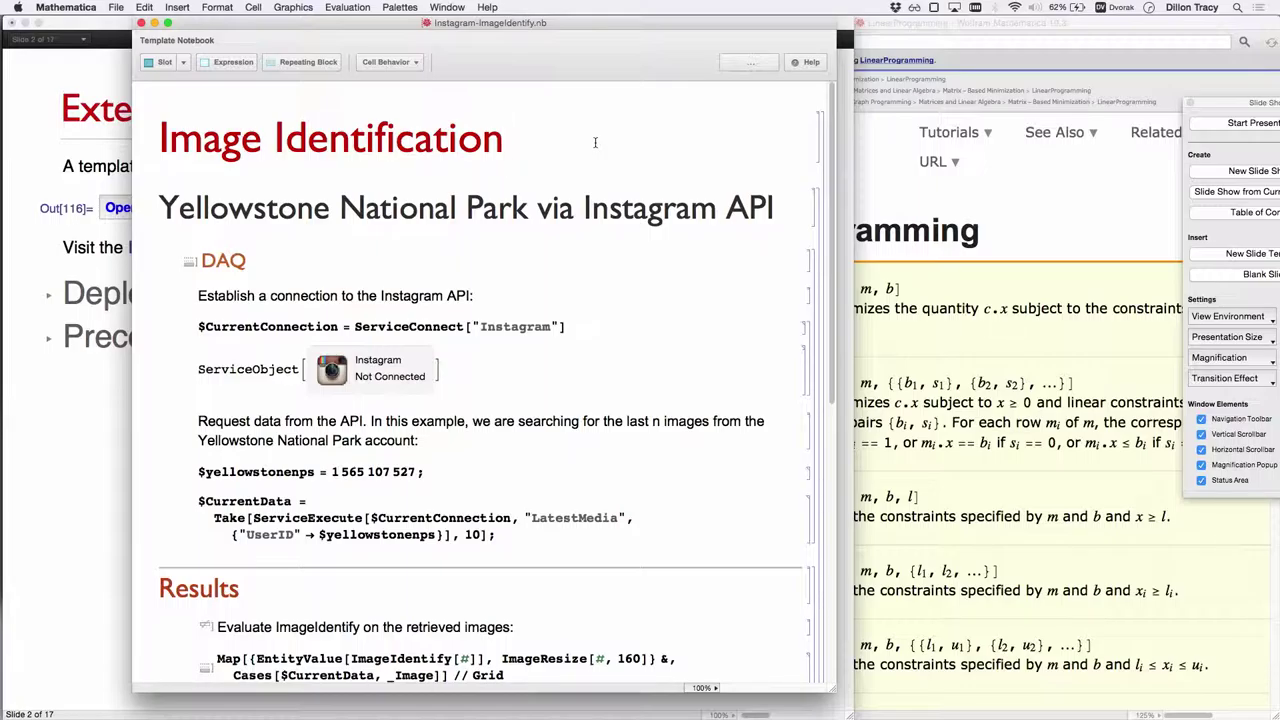
Step: Highlight ServiceConnect["Instagram"] and the number 10 in the template's DAQ code
double_click(436, 326)
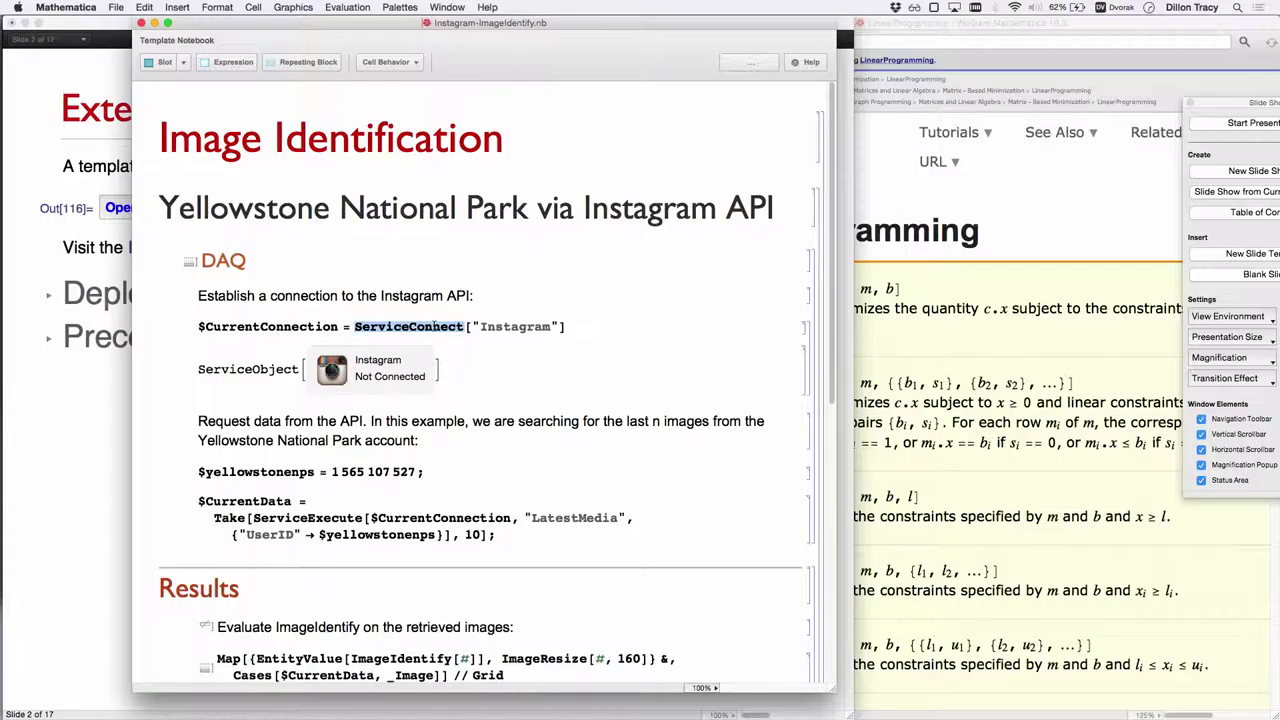
click(436, 327)
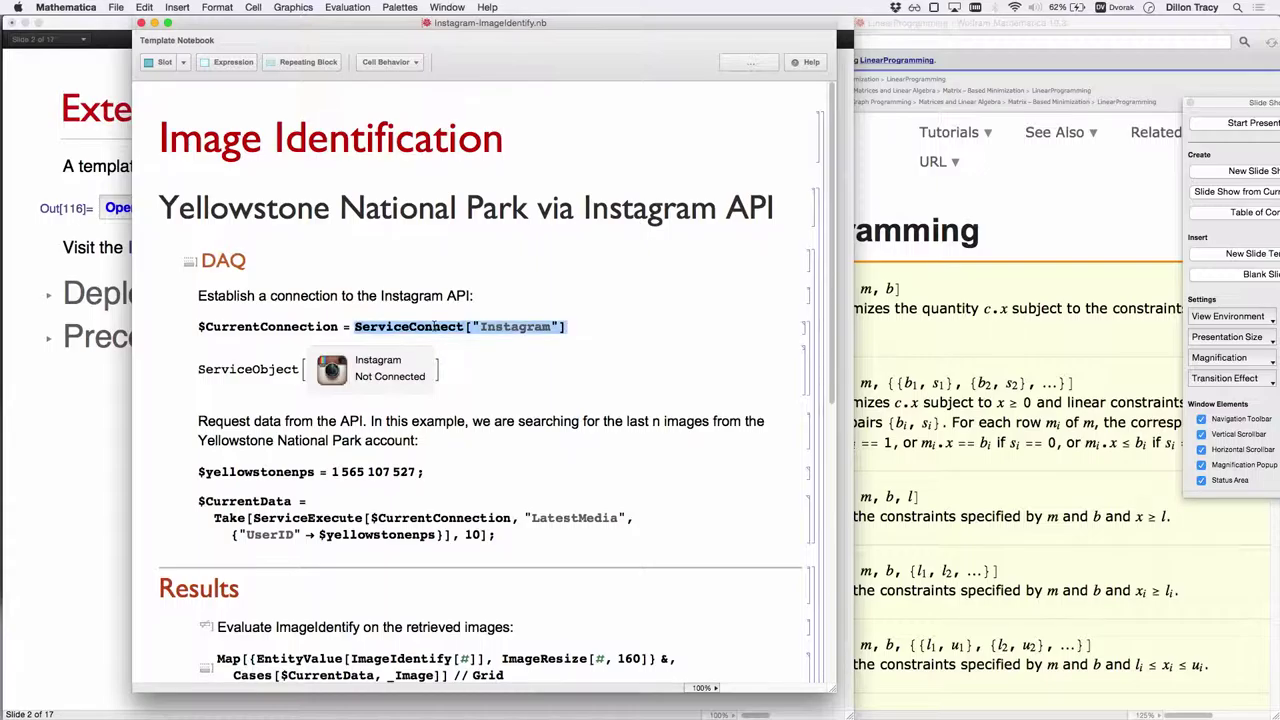
scroll(462, 483, down, 1)
double_click(471, 503)
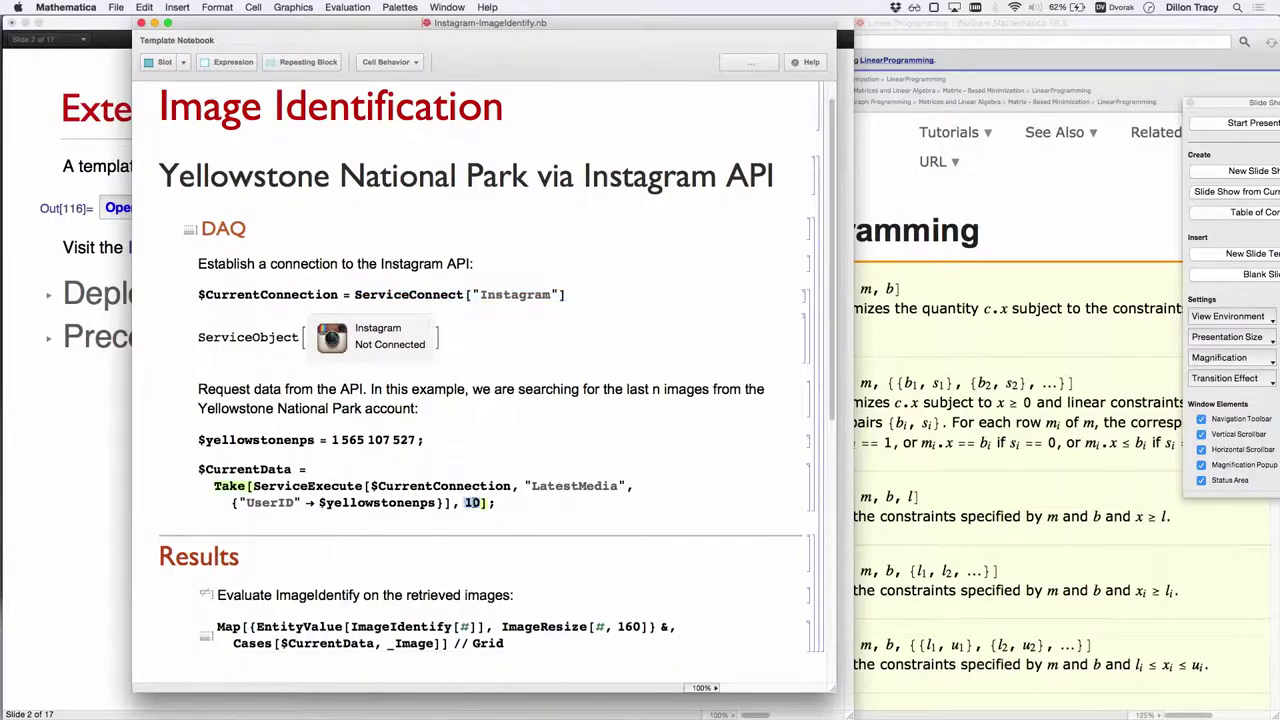
click(471, 503)
Step: Highlight the $yellowstonenps assignment and ImageIdentify[#], then move the template window right
double_click(378, 503)
triple_click(348, 440)
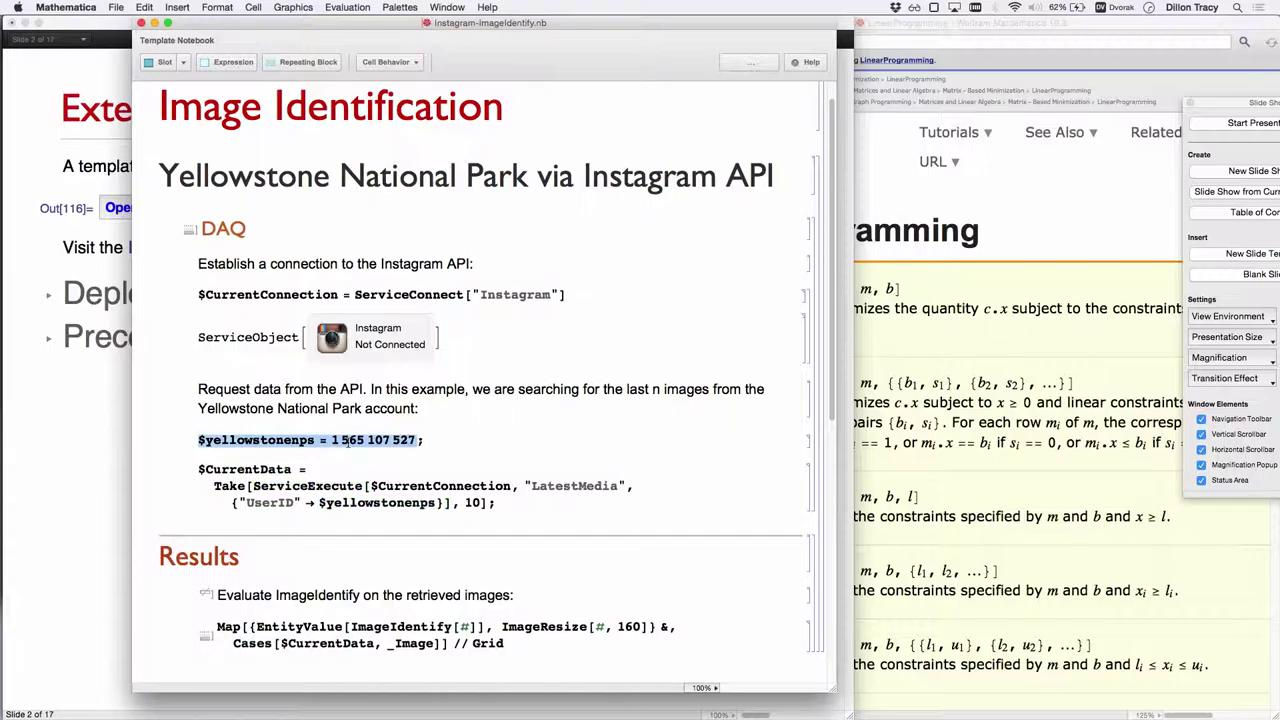
scroll(382, 460, down, 2)
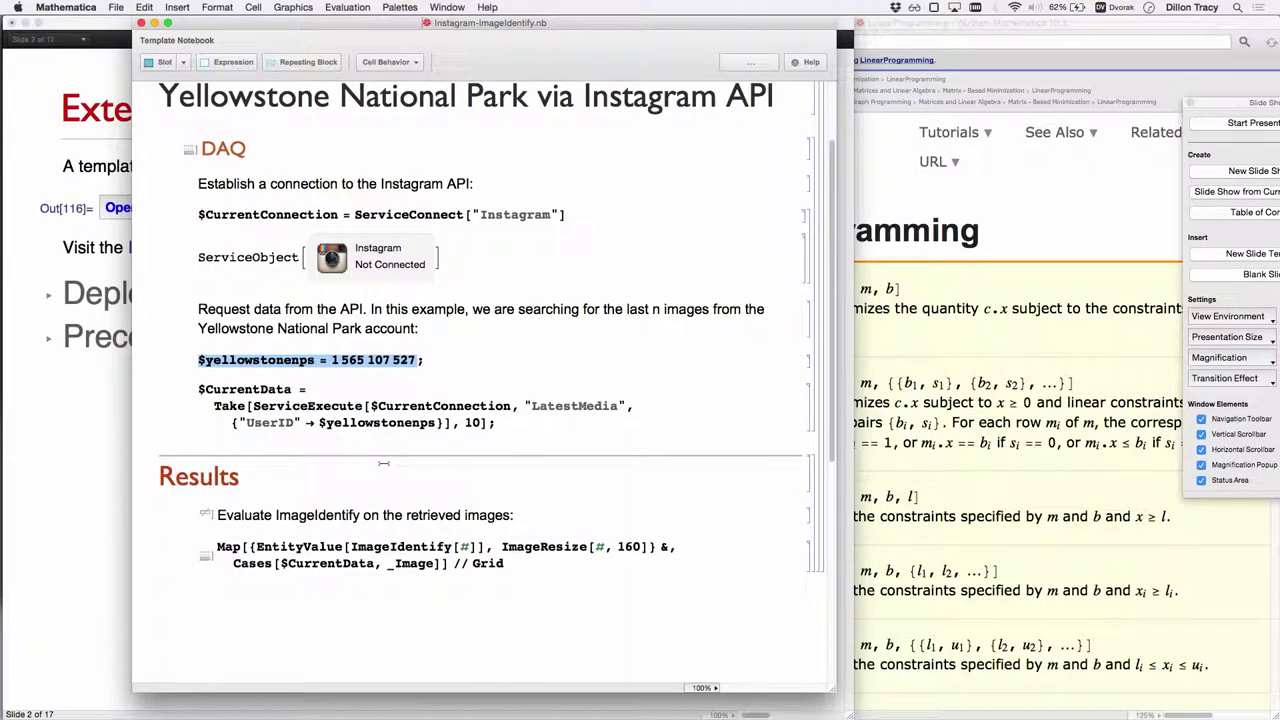
triple_click(413, 546)
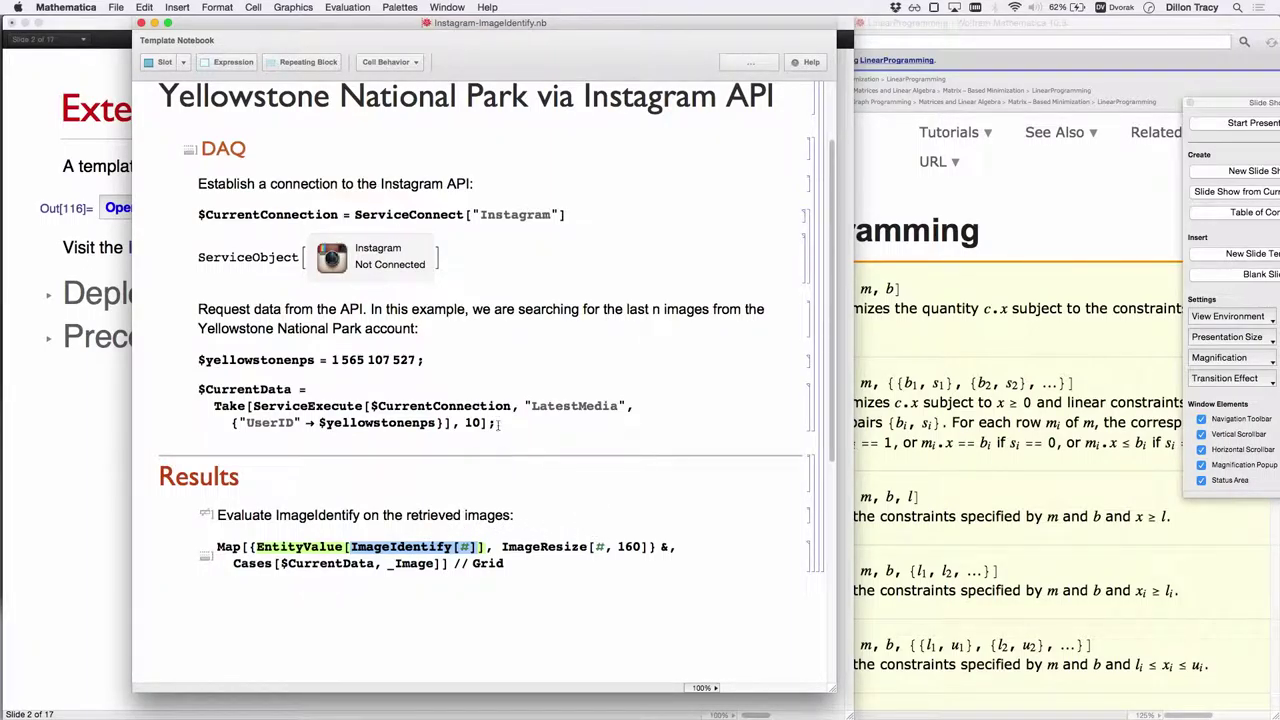
drag(683, 35, 798, 41)
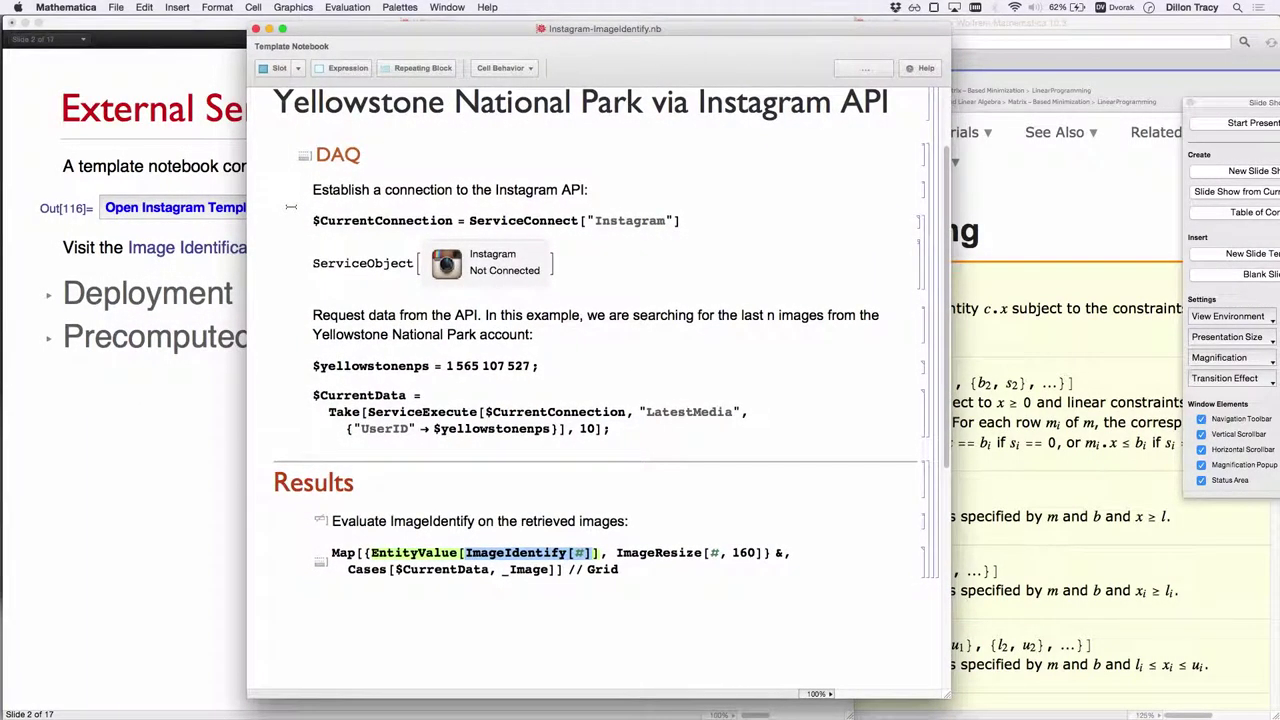
Step: Bring the WTC 2015 slide show to the front and expand its Deployment section
click(140, 272)
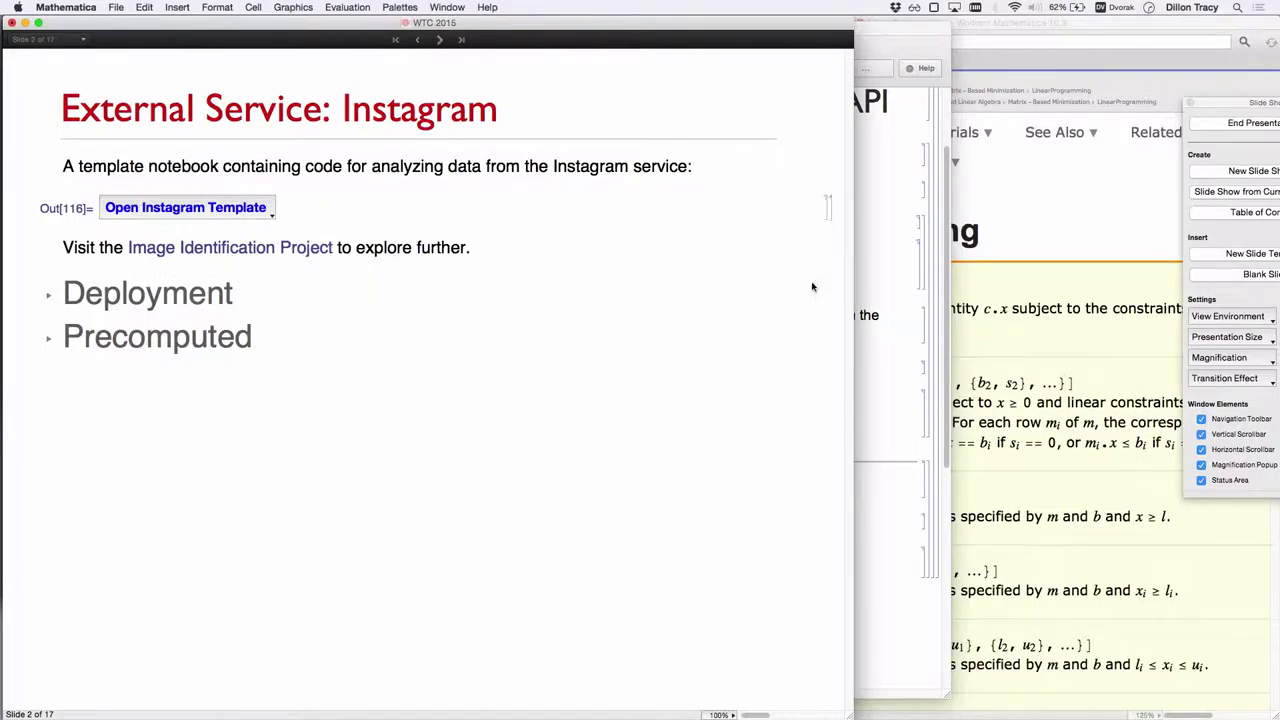
click(883, 281)
click(228, 279)
click(50, 297)
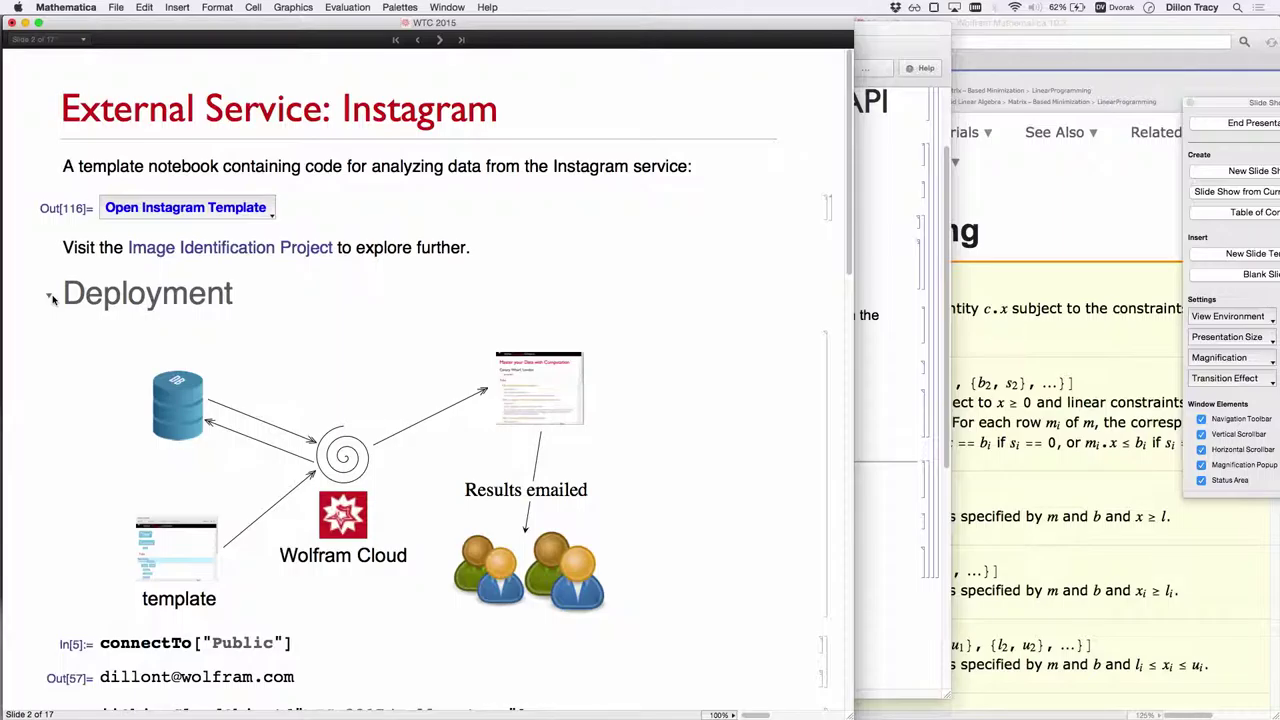
Step: Open the generated report, return to the slide, then bring Untitled-31 forward from the Window menu
click(190, 416)
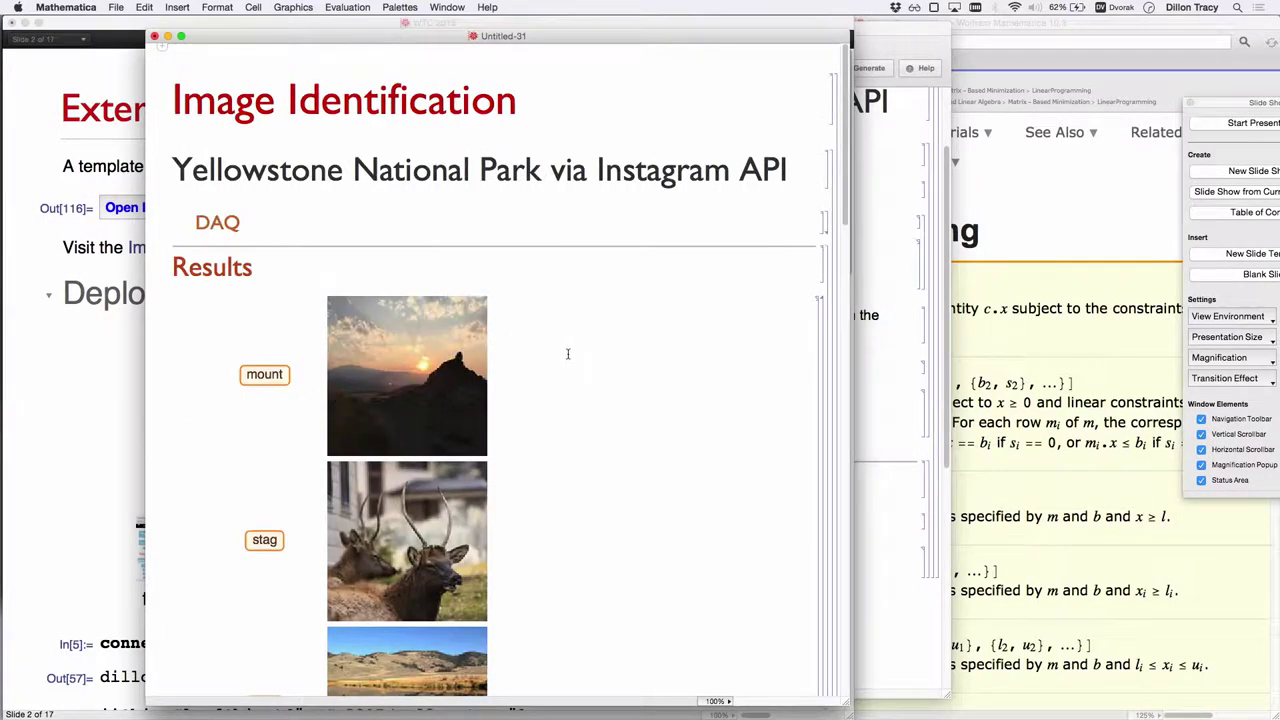
key(super+w)
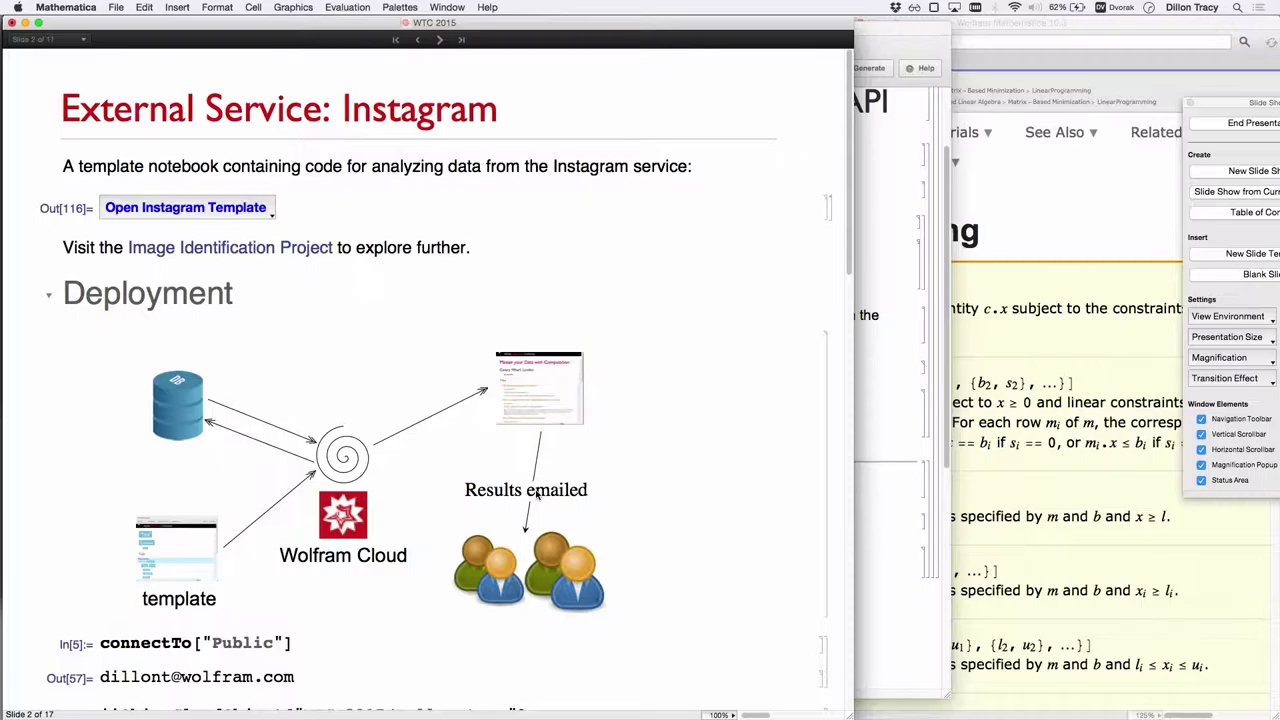
click(448, 8)
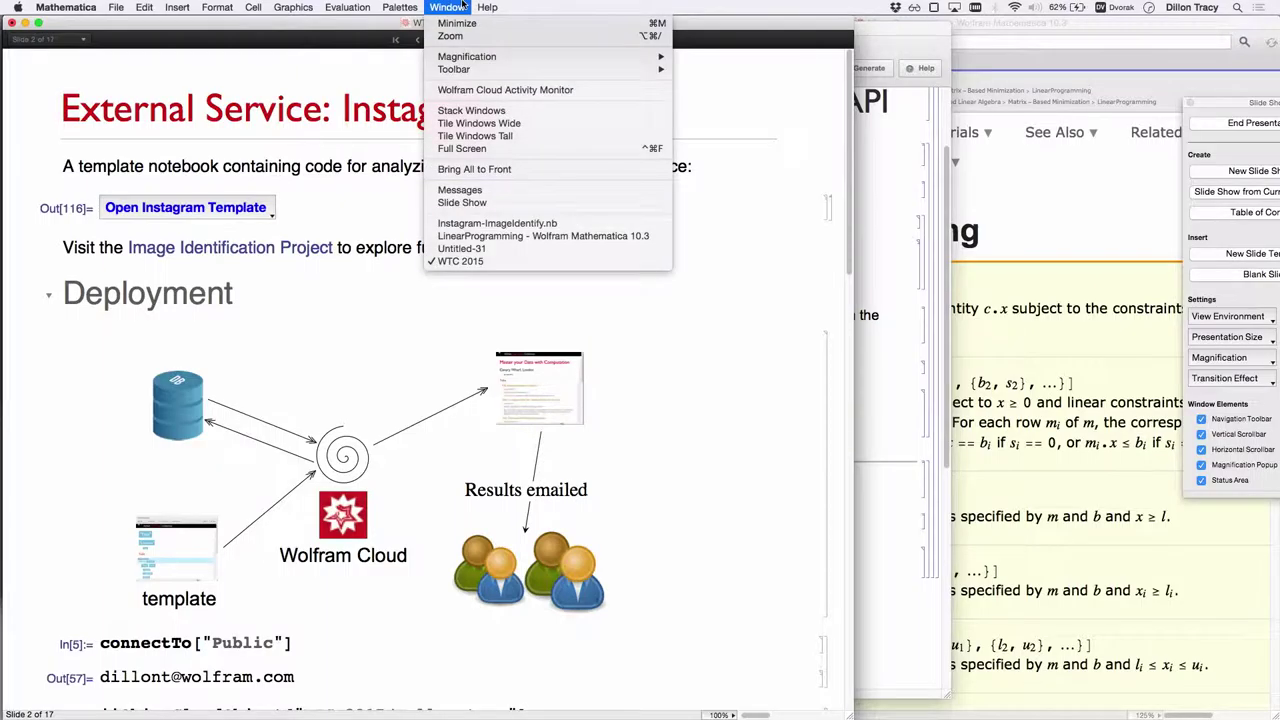
click(462, 248)
Step: Scroll through Untitled-31's labelled Yellowstone images, then return to the slide show
scroll(556, 300, down, 2)
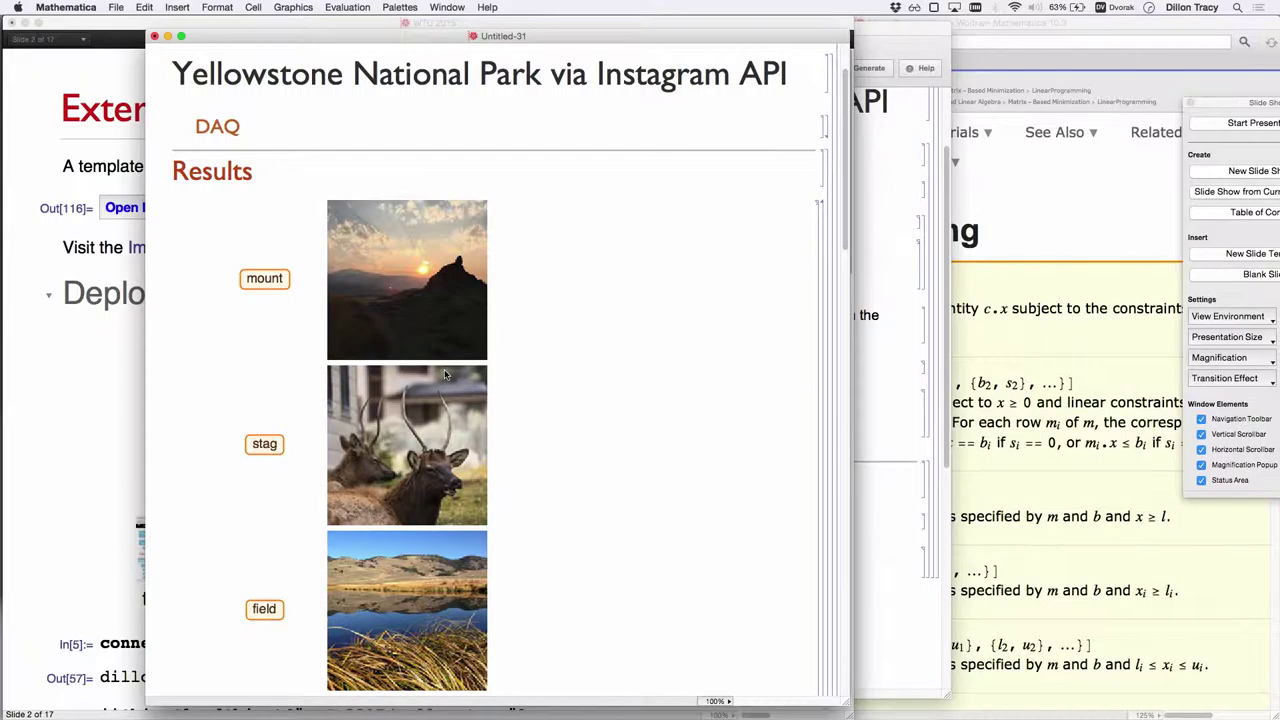
scroll(444, 369, down, 3)
scroll(425, 455, down, 15)
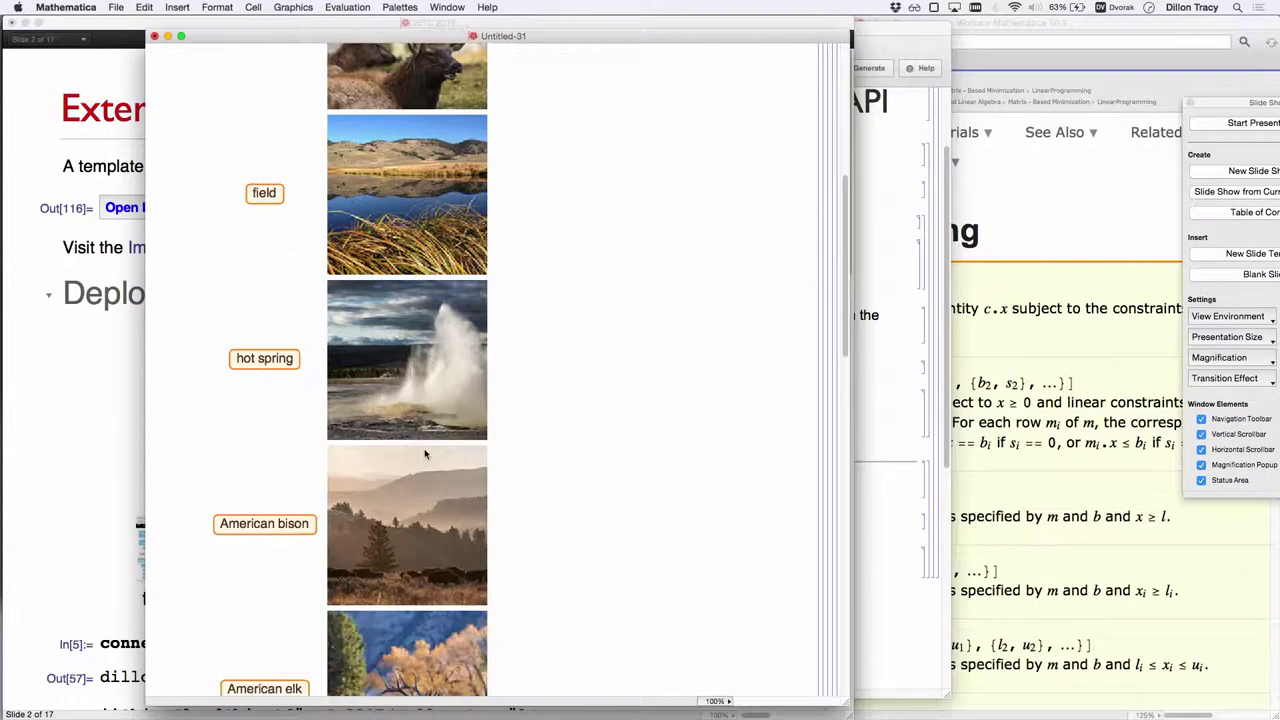
scroll(425, 454, down, 15)
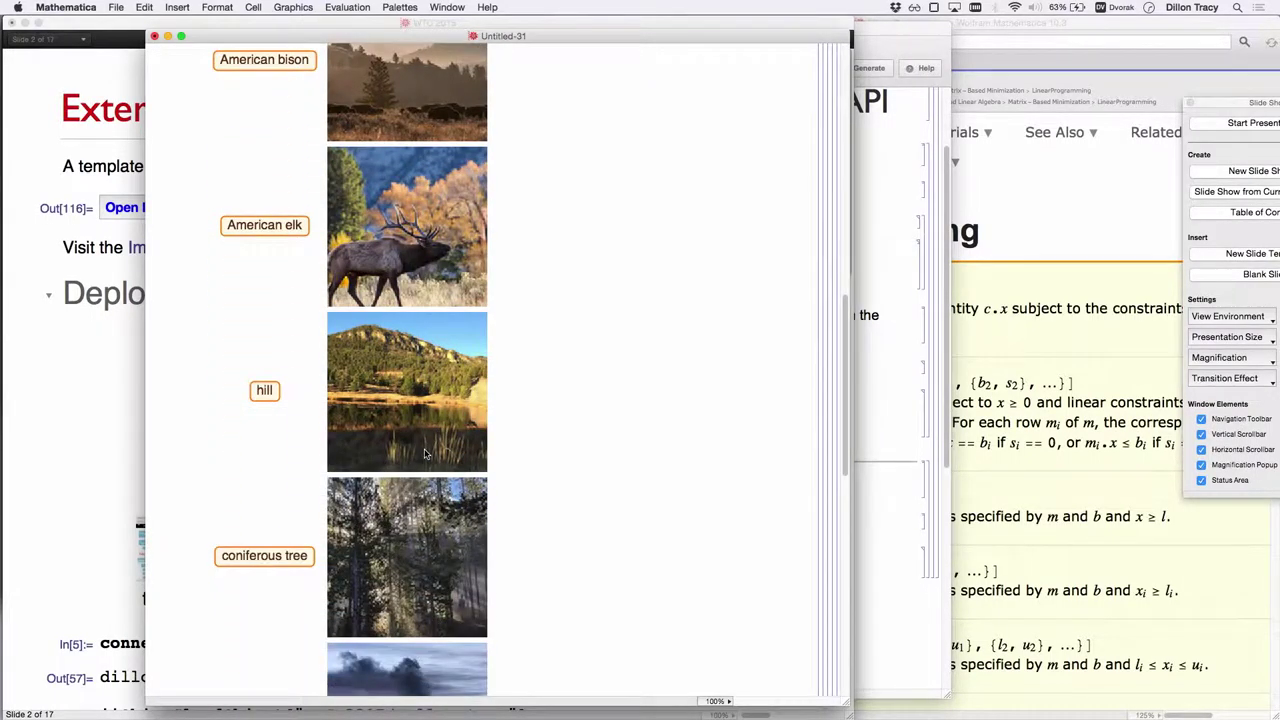
scroll(424, 453, down, 3)
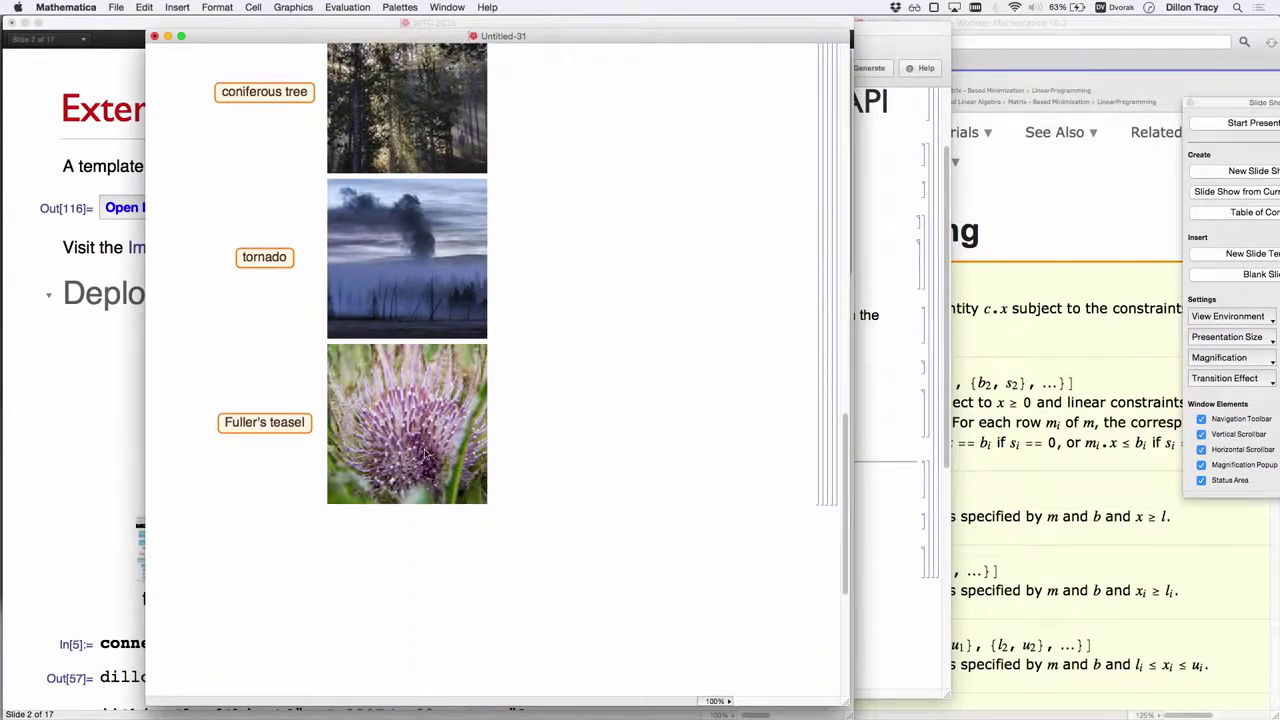
click(131, 368)
Step: Highlight CloudDeploy, the DocumentGenerator expression, its template path and the DeliveryFunction rule
scroll(131, 368, down, 10)
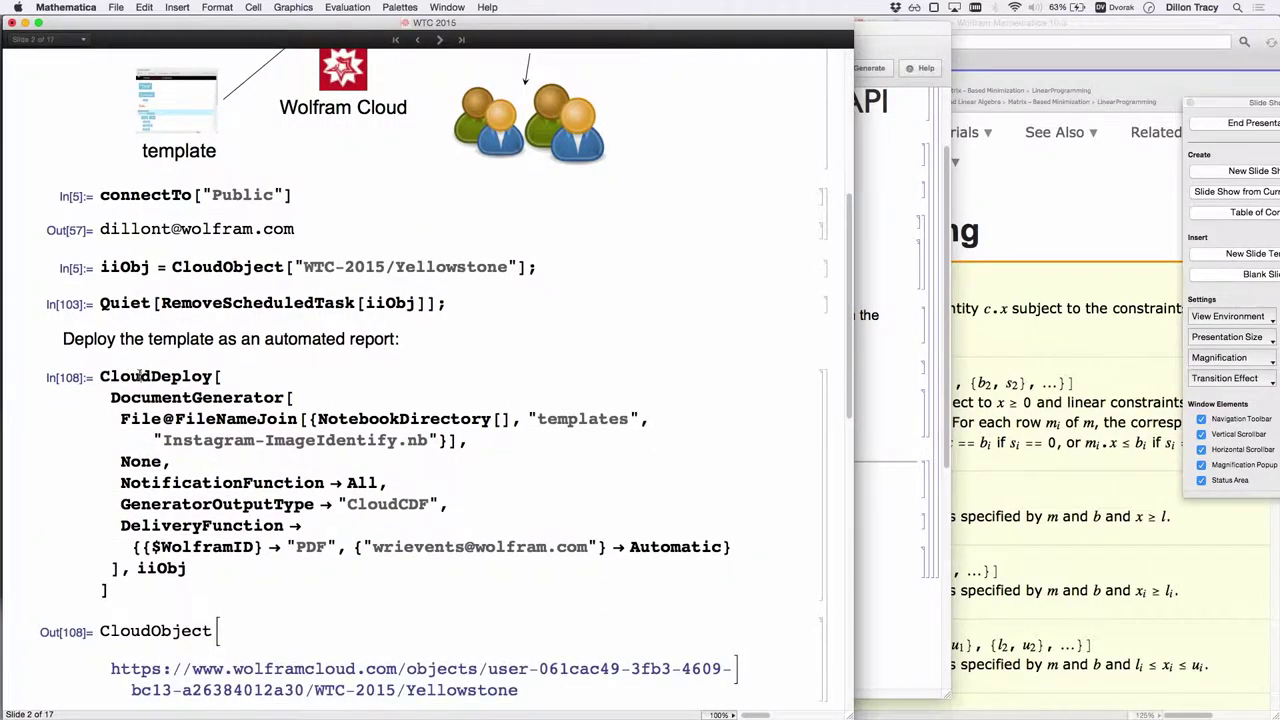
double_click(139, 376)
triple_click(170, 397)
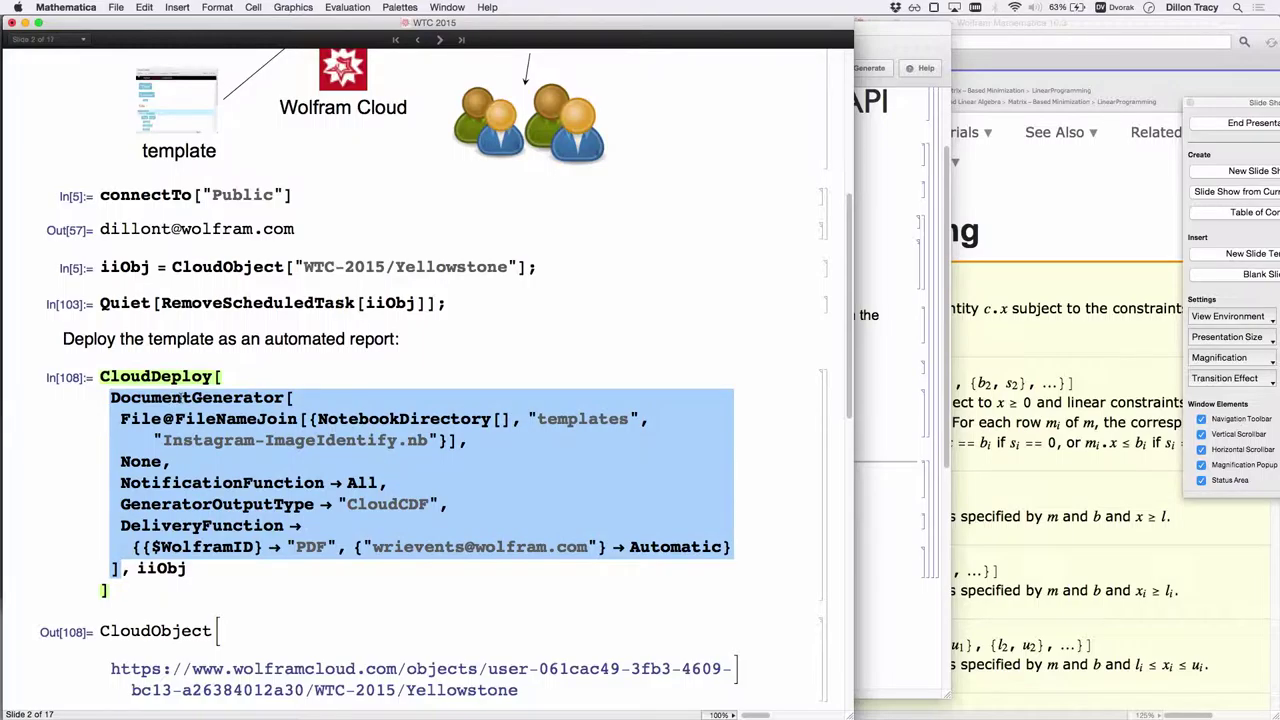
triple_click(250, 420)
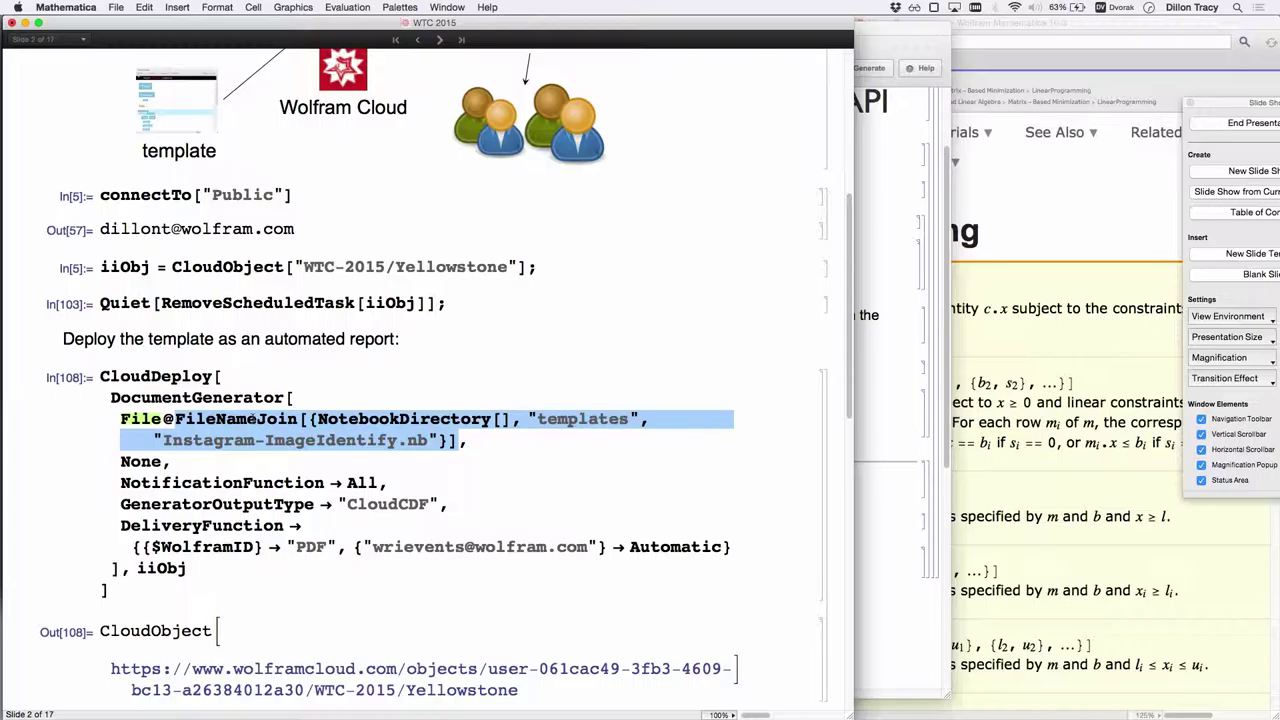
double_click(233, 525)
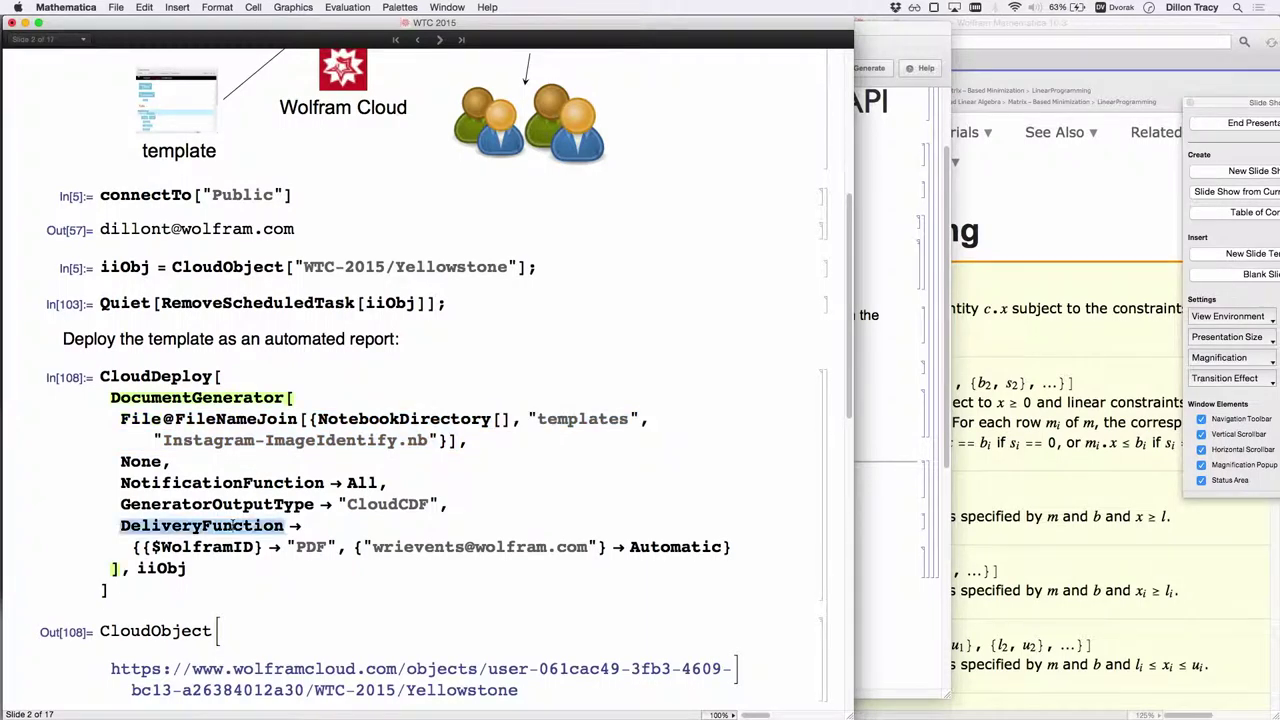
click(233, 525)
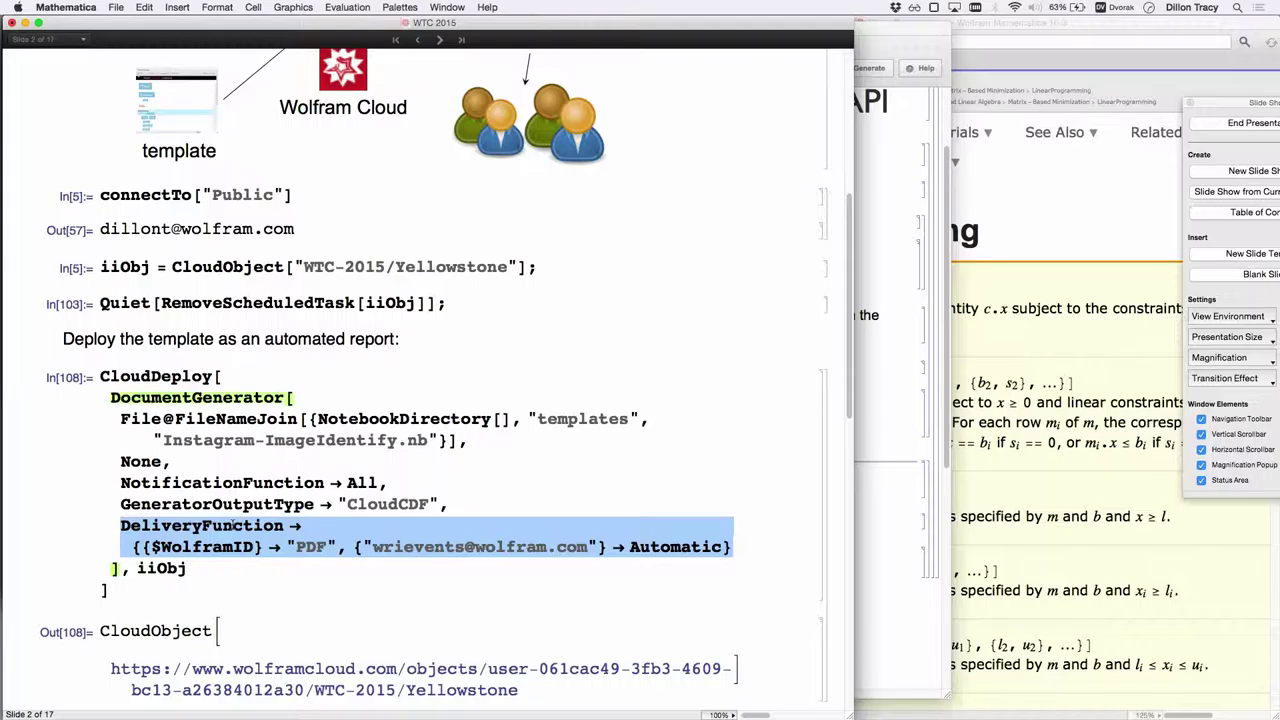
Step: Re-run RunScheduledTask @@ {iiObj} with Shift+Enter and switch to the cloud notebook
scroll(233, 525, down, 5)
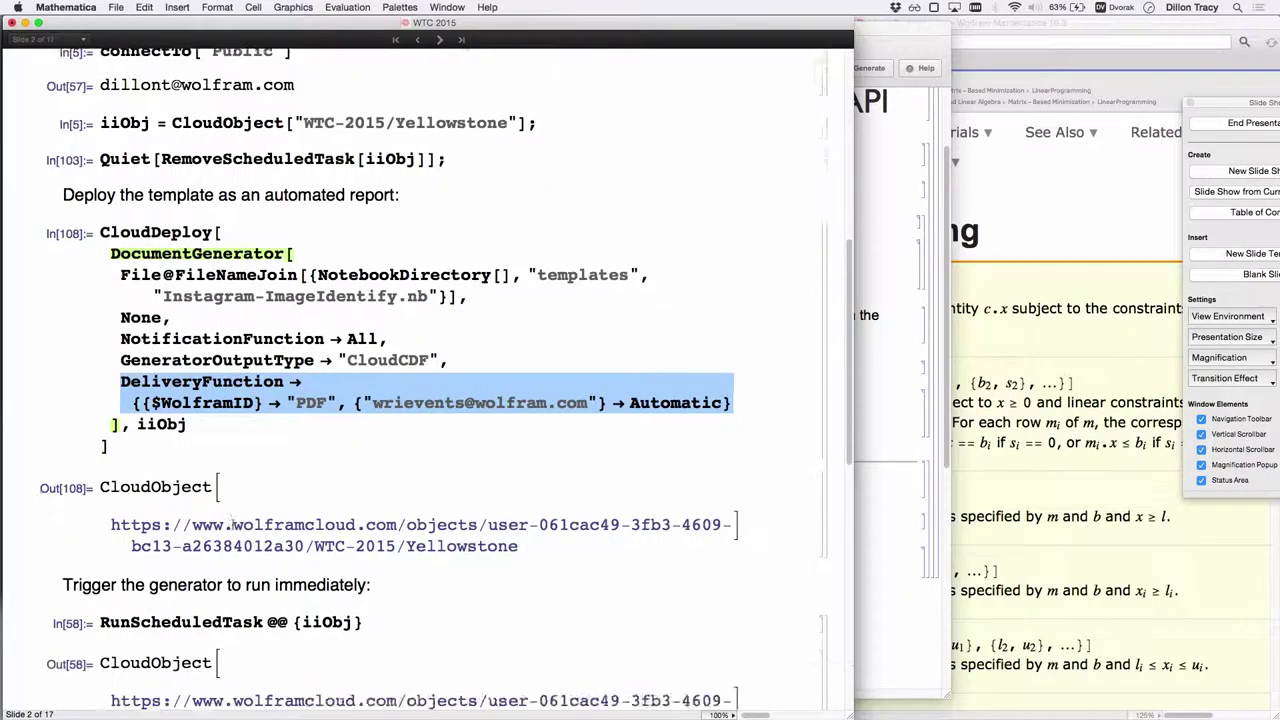
click(370, 554)
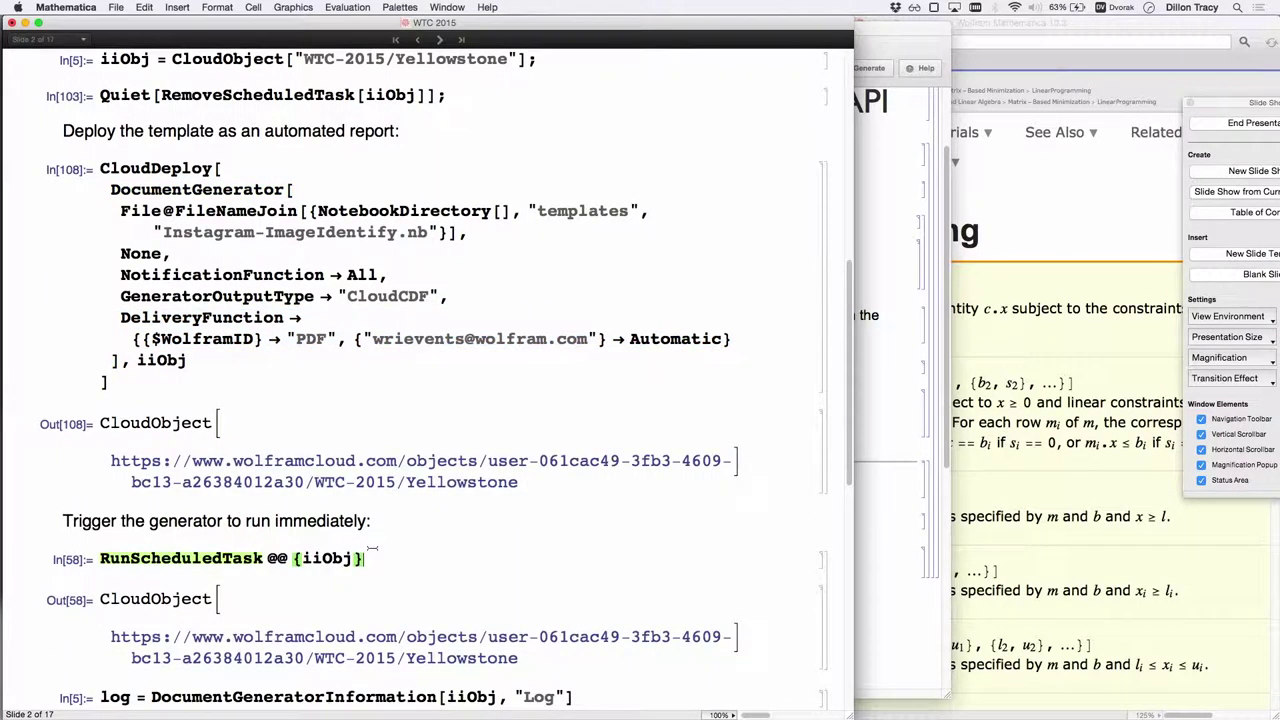
key(shift+Return)
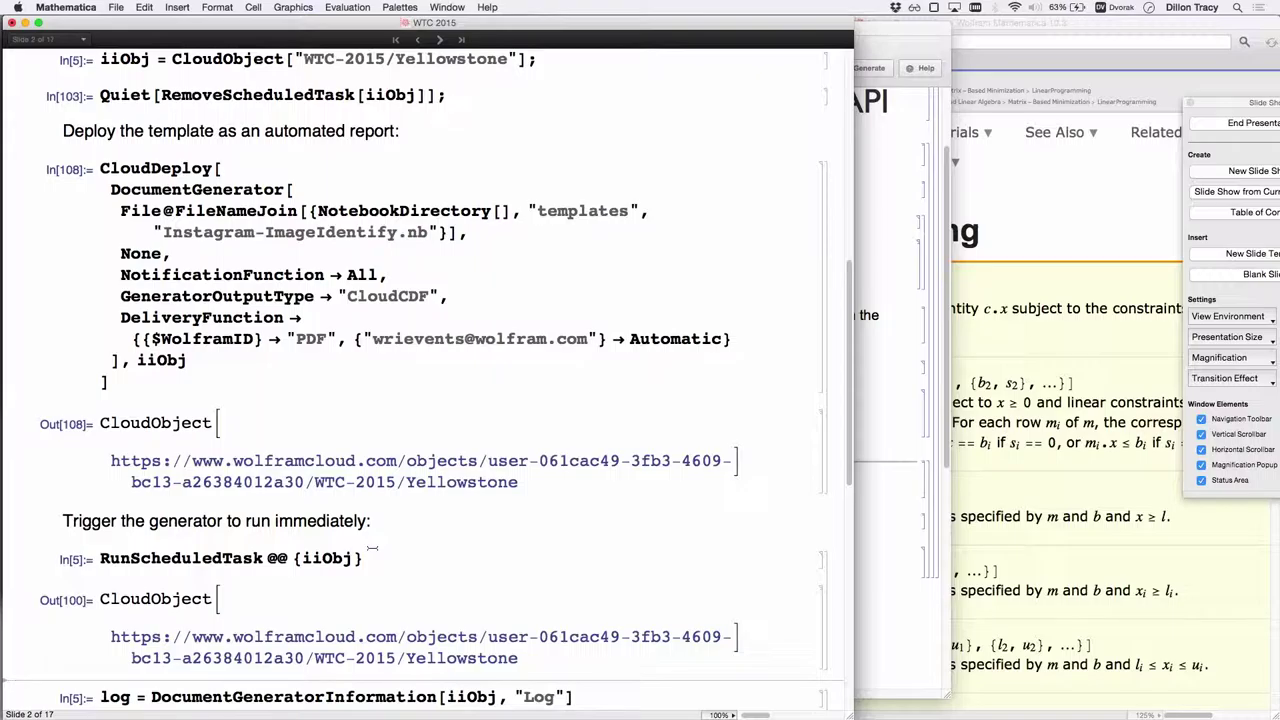
key(super+Tab)
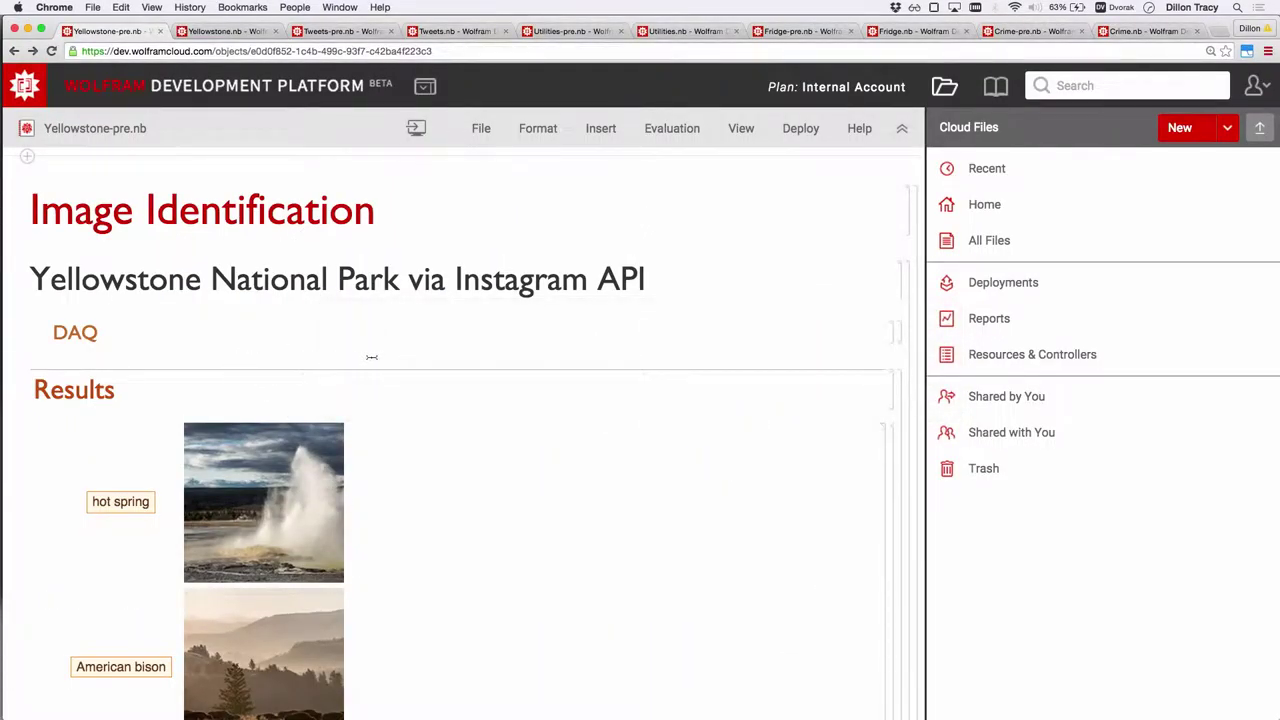
scroll(371, 357, down, 3)
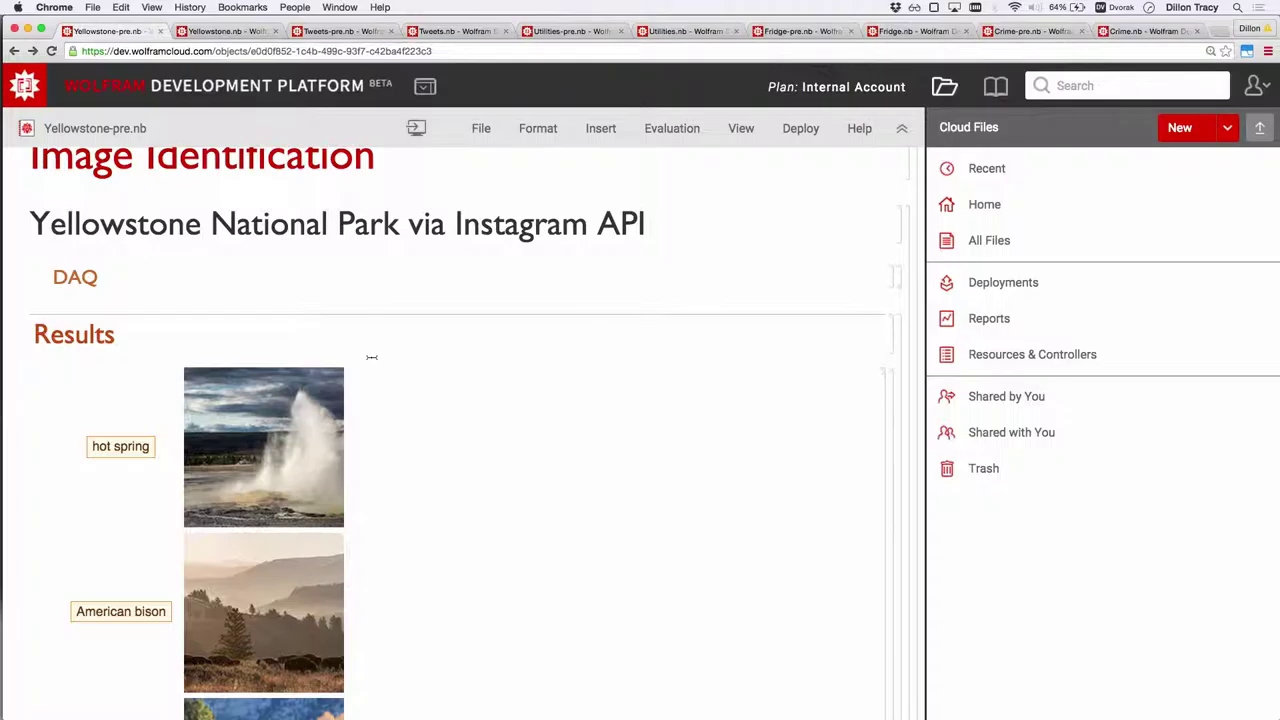
scroll(371, 357, down, 2)
scroll(371, 360, down, 10)
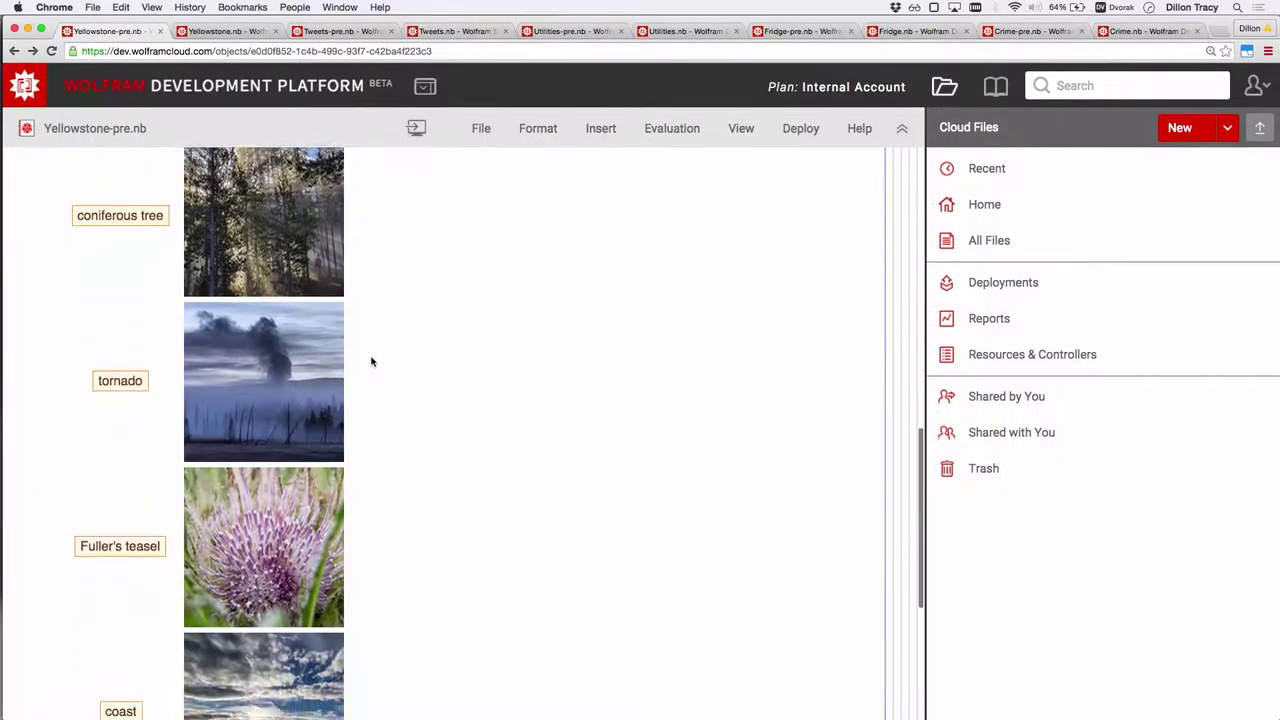
scroll(371, 361, down, 5)
scroll(371, 361, up, 10)
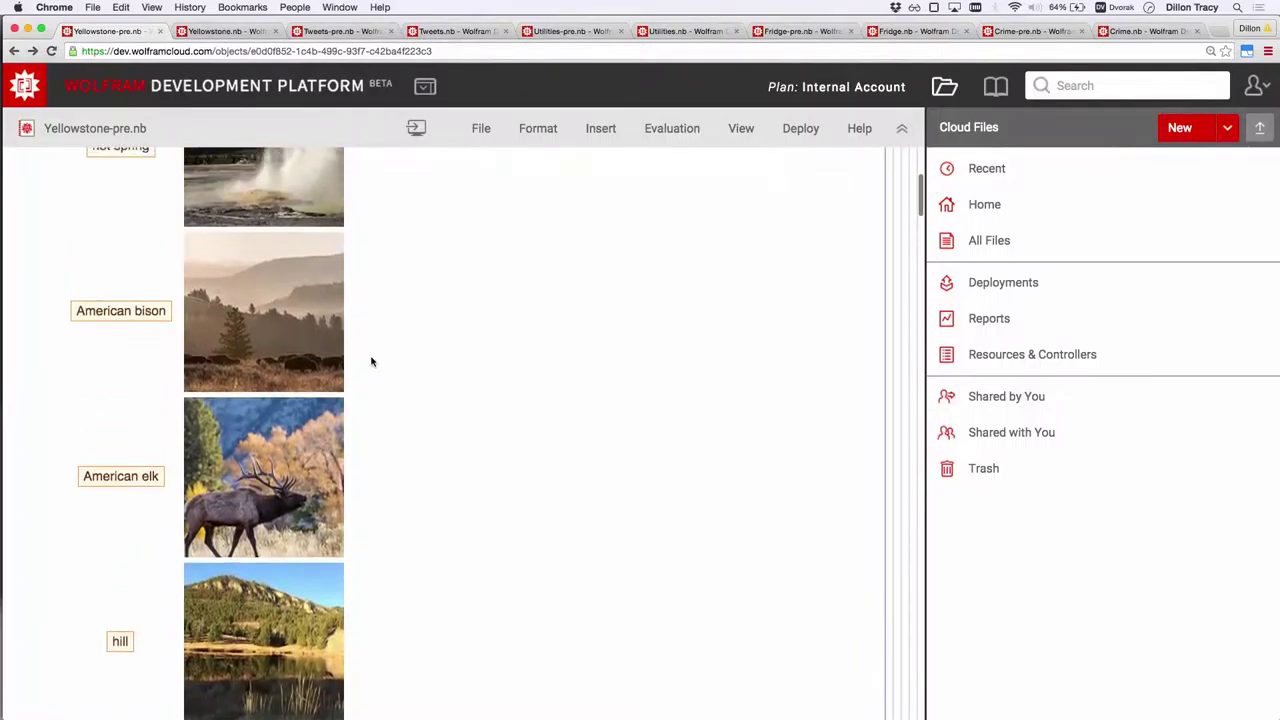
scroll(371, 361, up, 5)
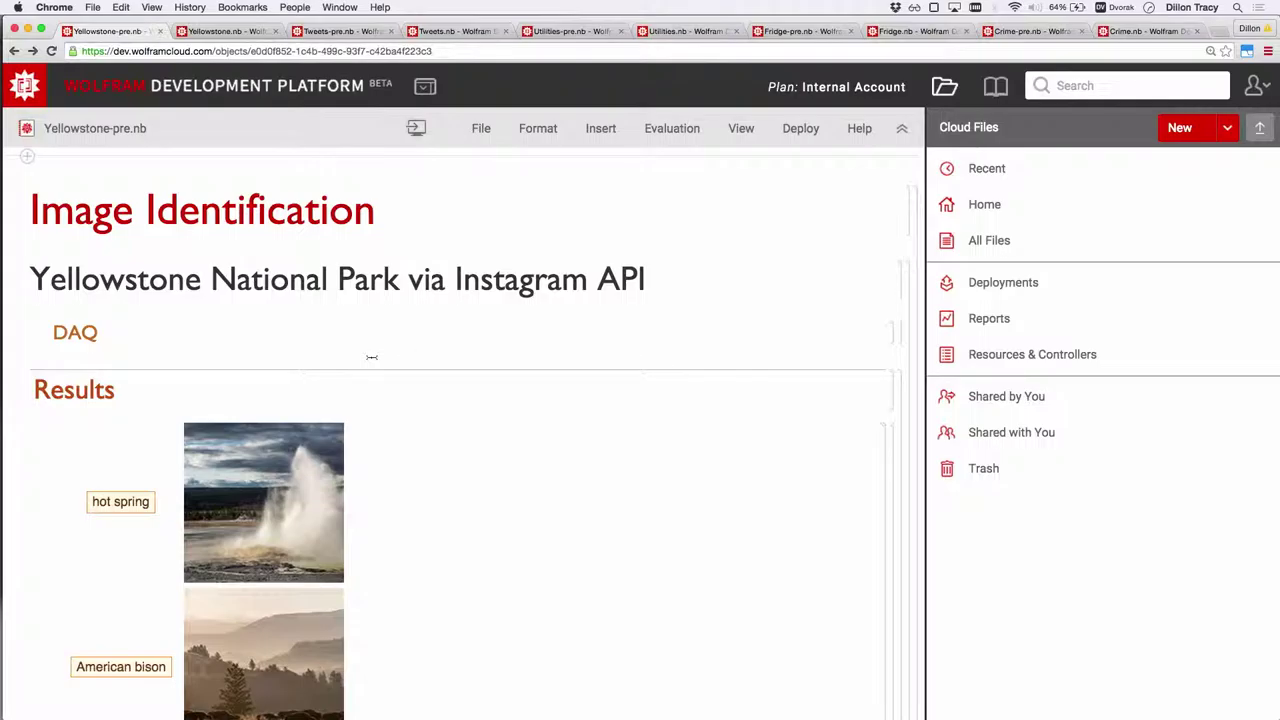
key(super+Tab)
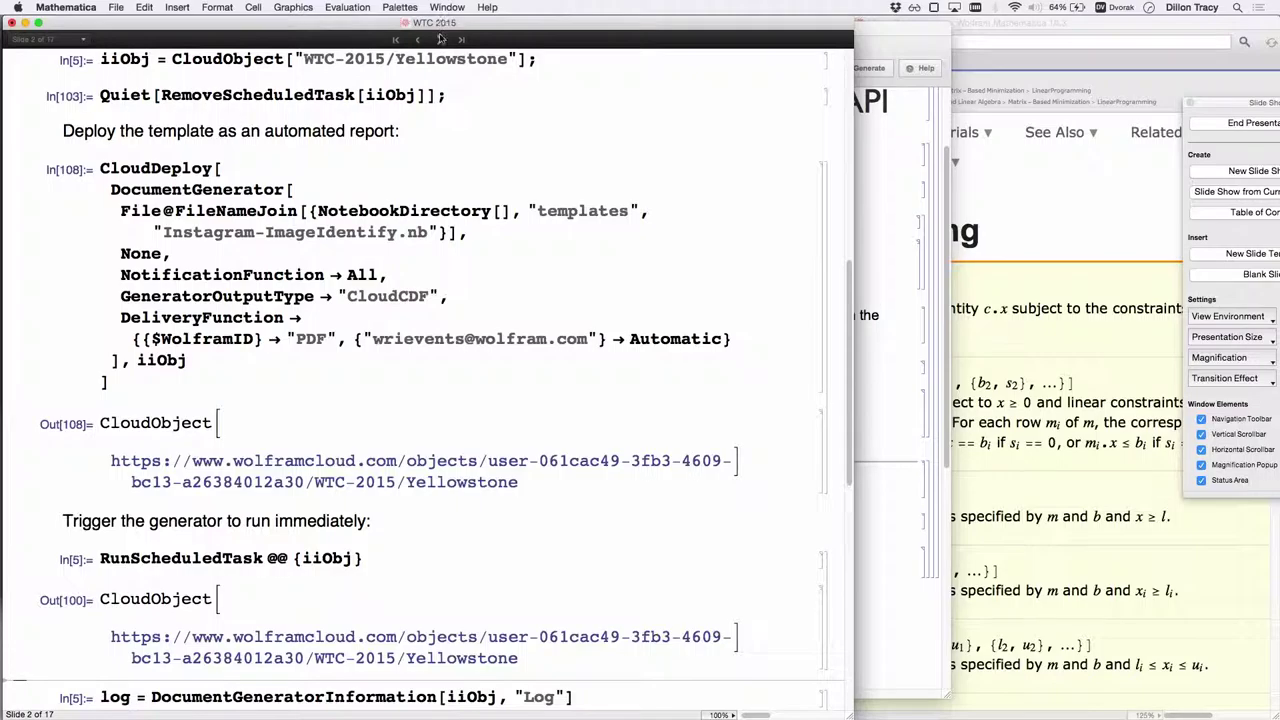
Step: Advance to the Twitter slide, open its template as a desktop notebook, and enlarge it
click(440, 40)
click(222, 212)
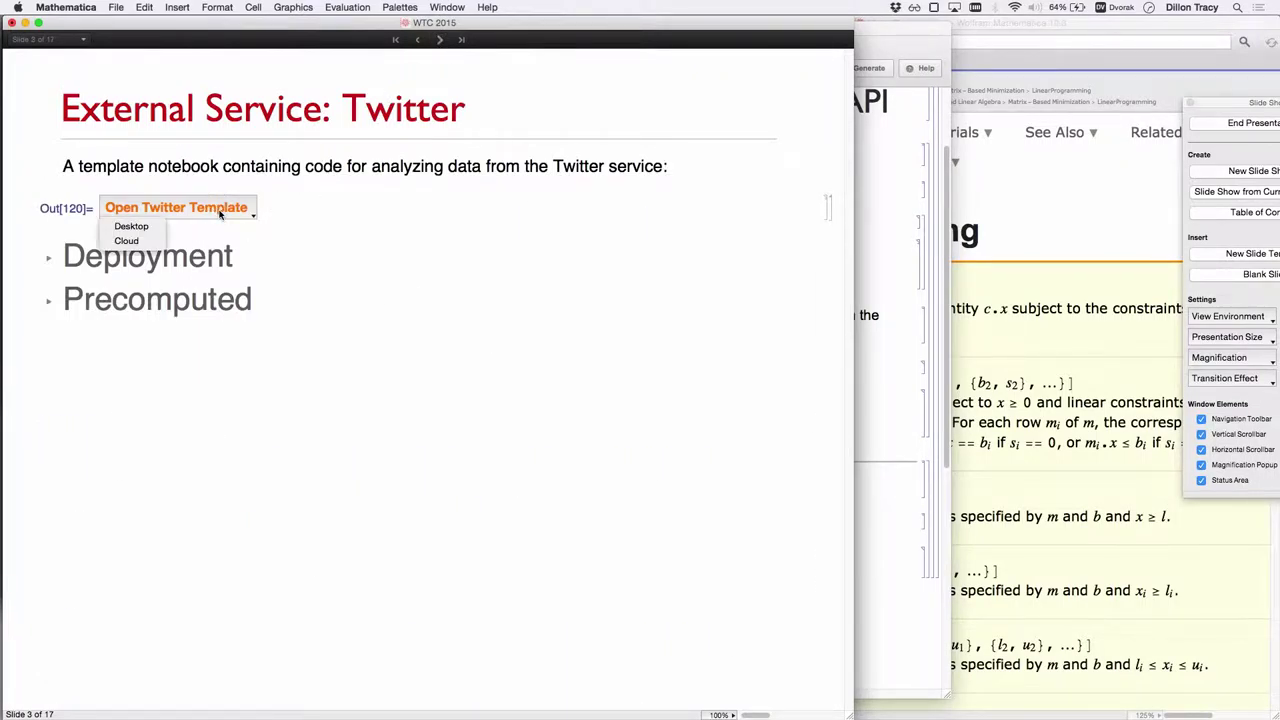
click(142, 228)
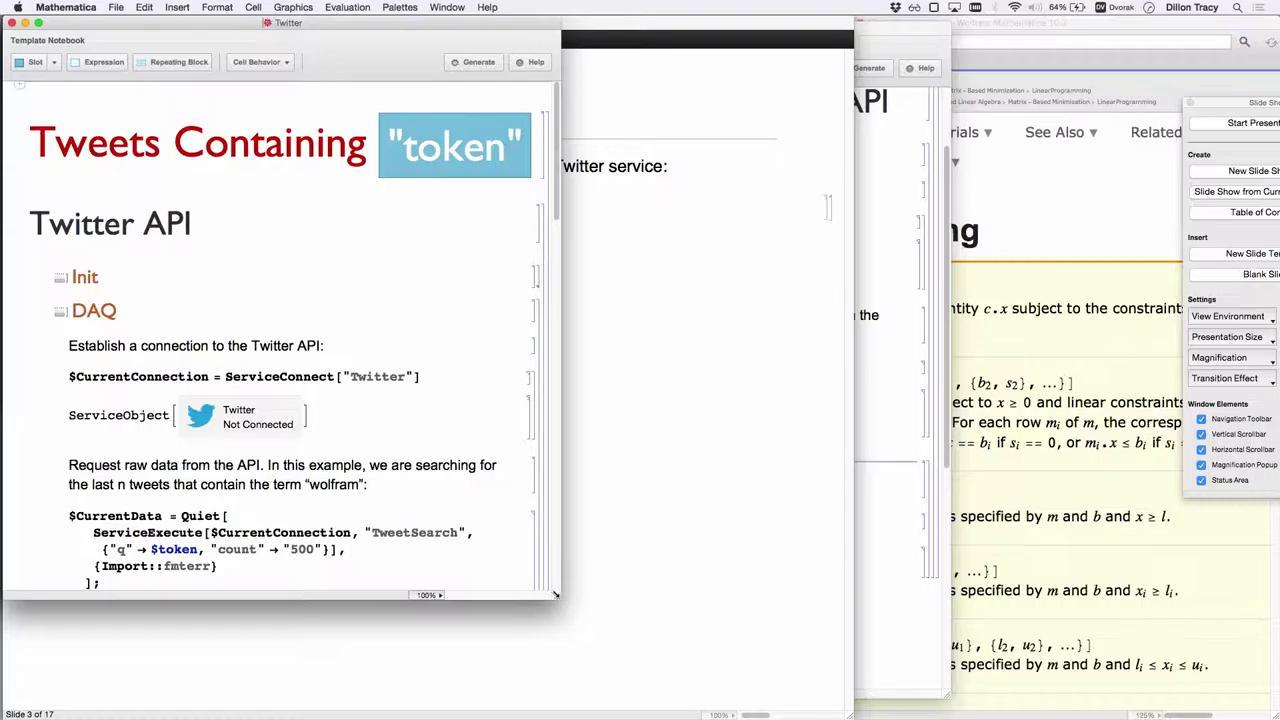
drag(556, 593, 764, 710)
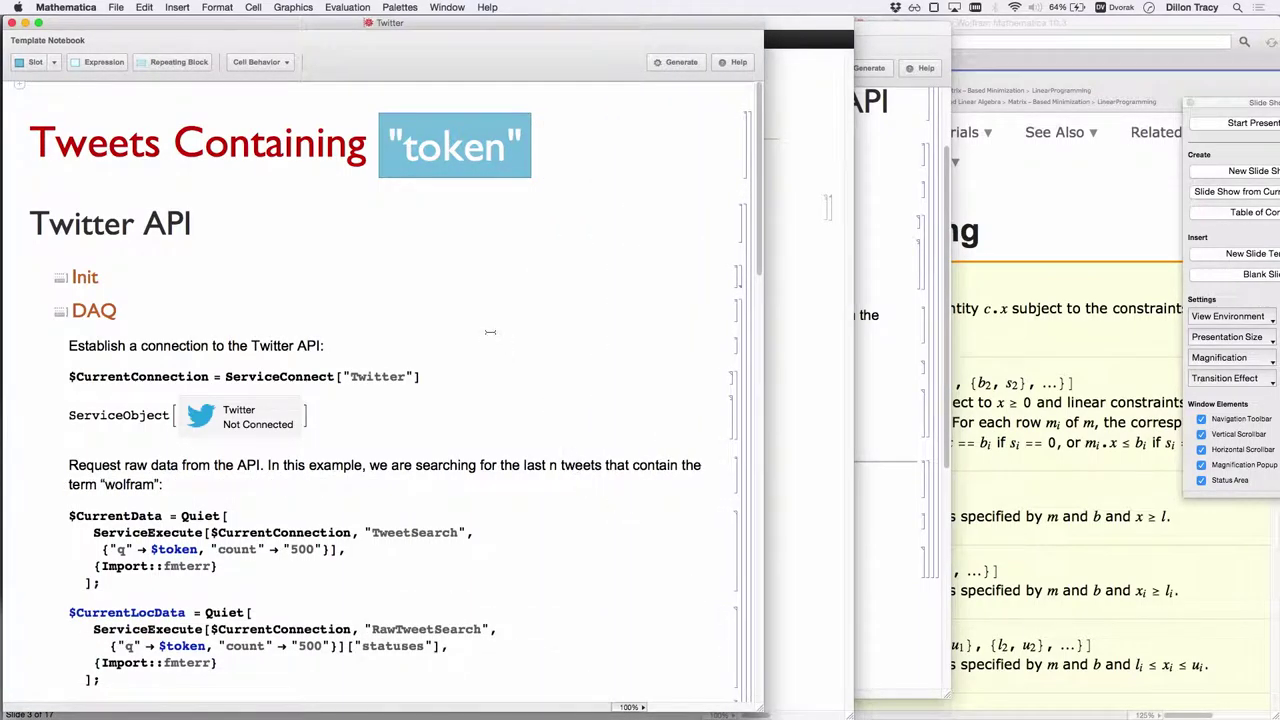
Step: Highlight ServiceConnect and the tweet count 500, then clear the selection
scroll(551, 421, down, 2)
double_click(330, 329)
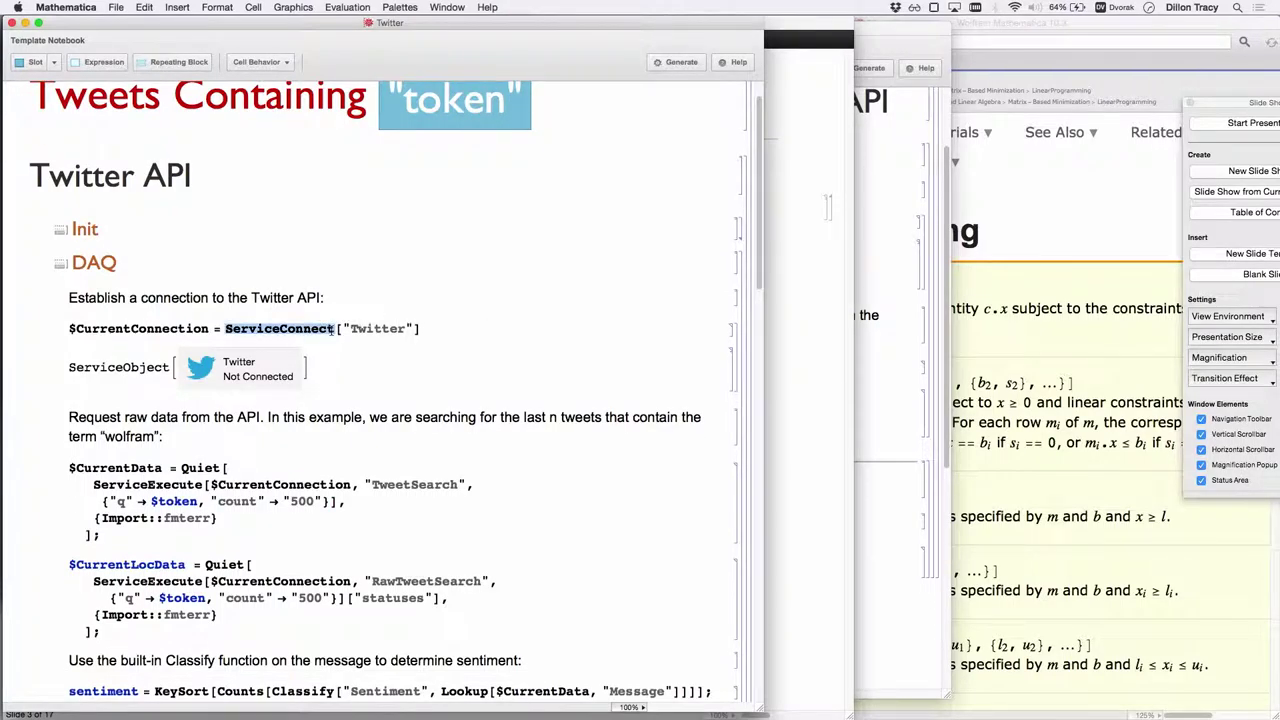
double_click(301, 501)
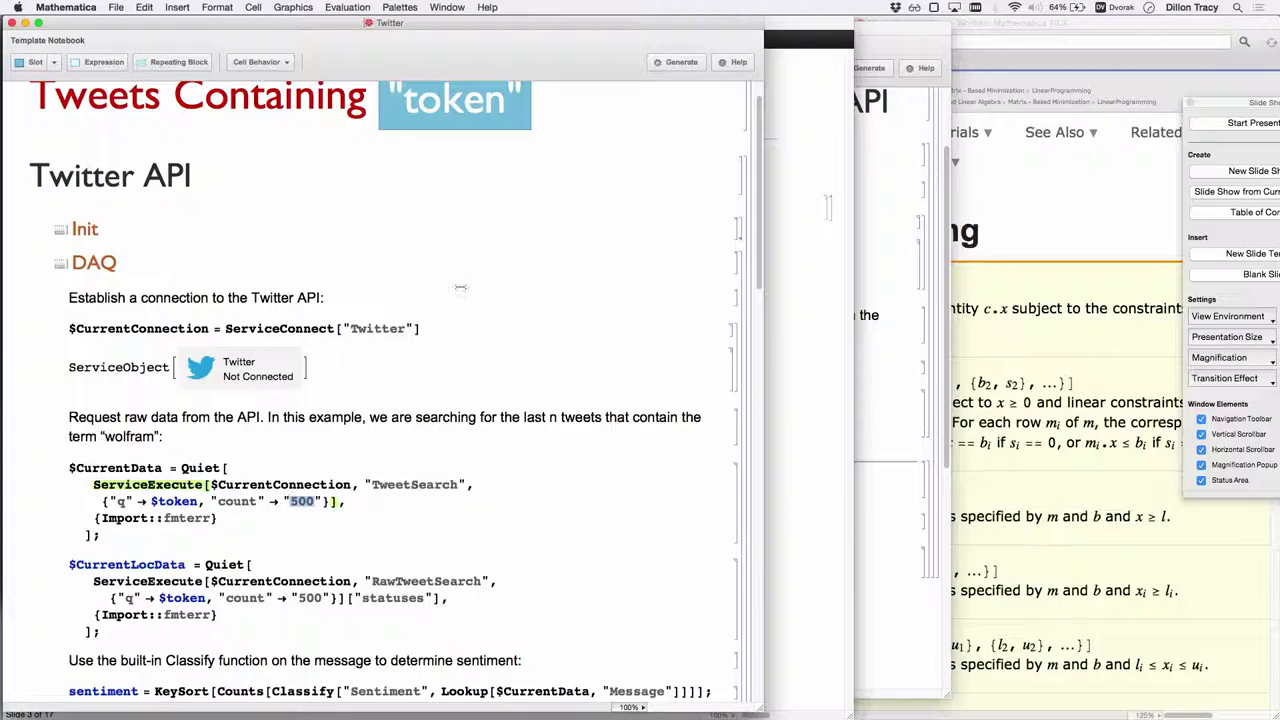
scroll(448, 126, up, 2)
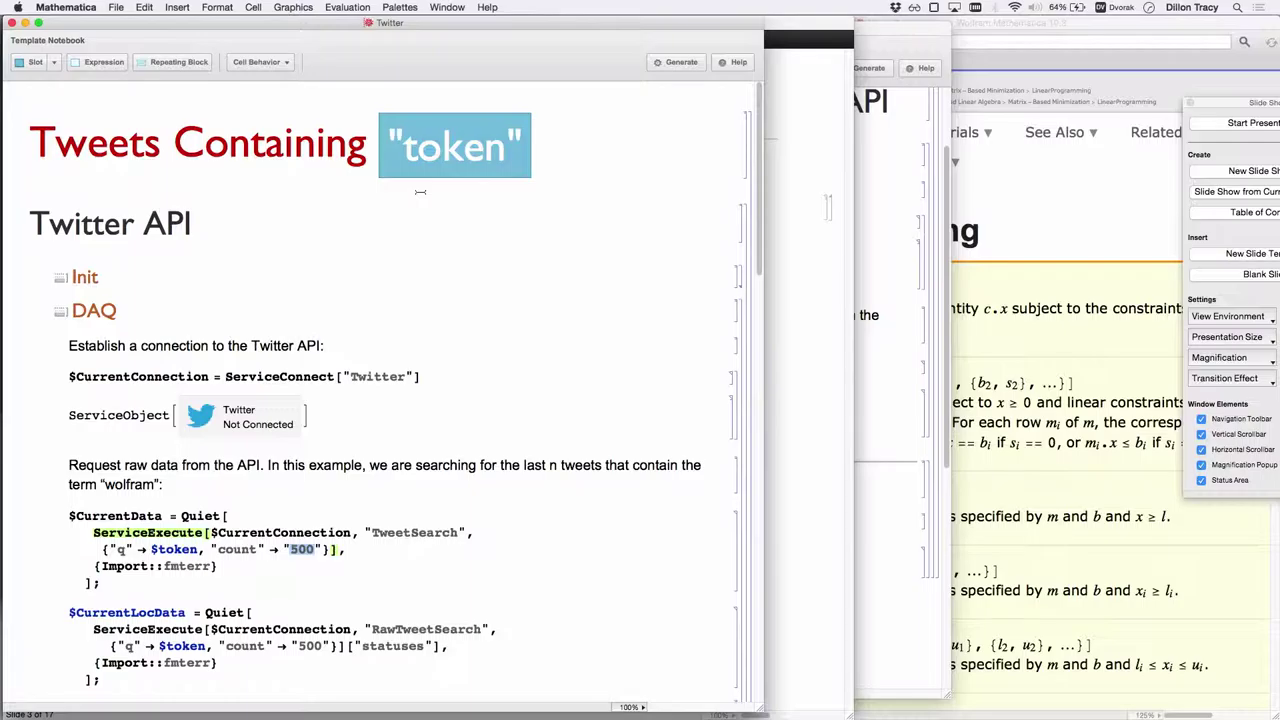
click(420, 191)
Step: Close the Twitter template, expand Deployment, and re-run RunScheduledTask @@ {twitObj}
key(super+w)
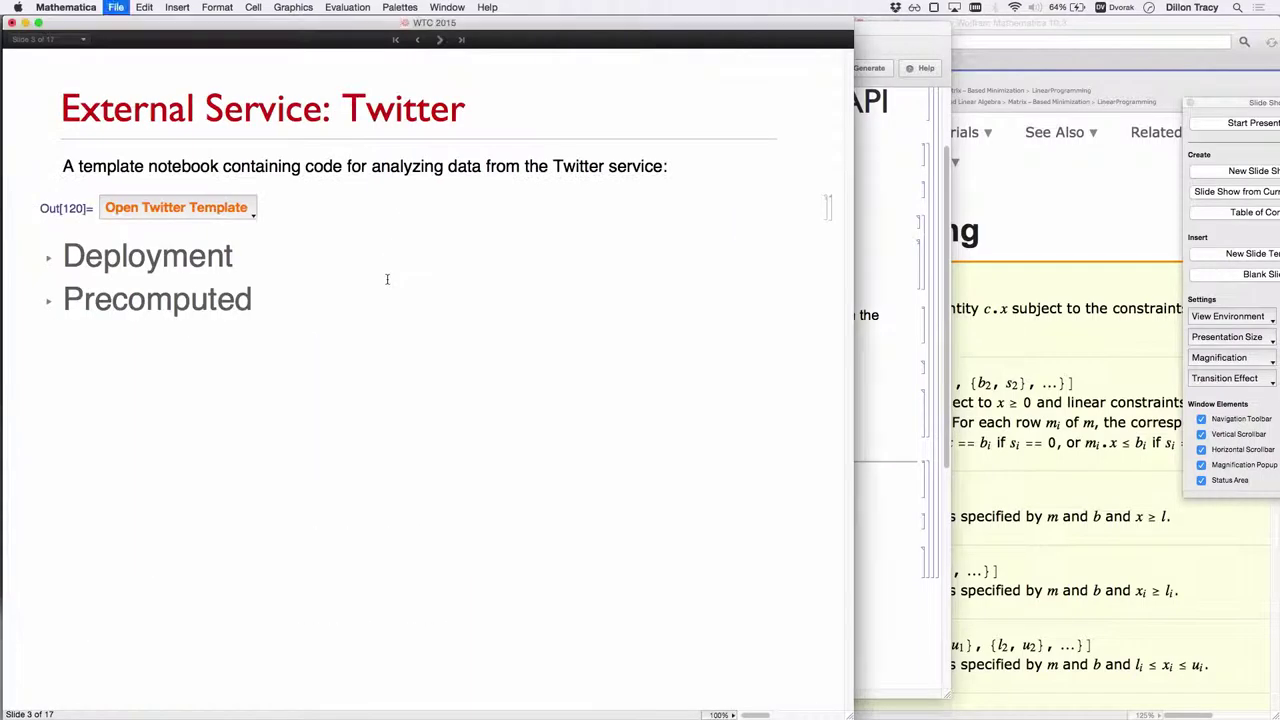
click(49, 258)
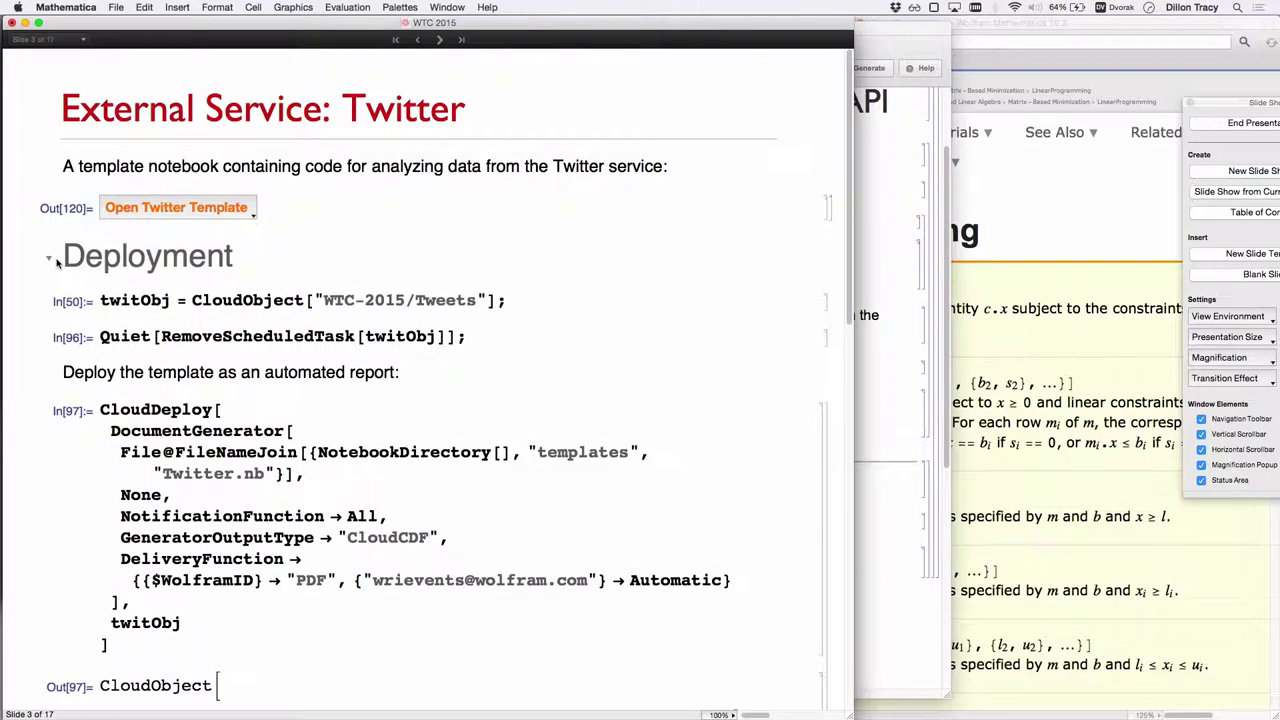
scroll(303, 561, down, 5)
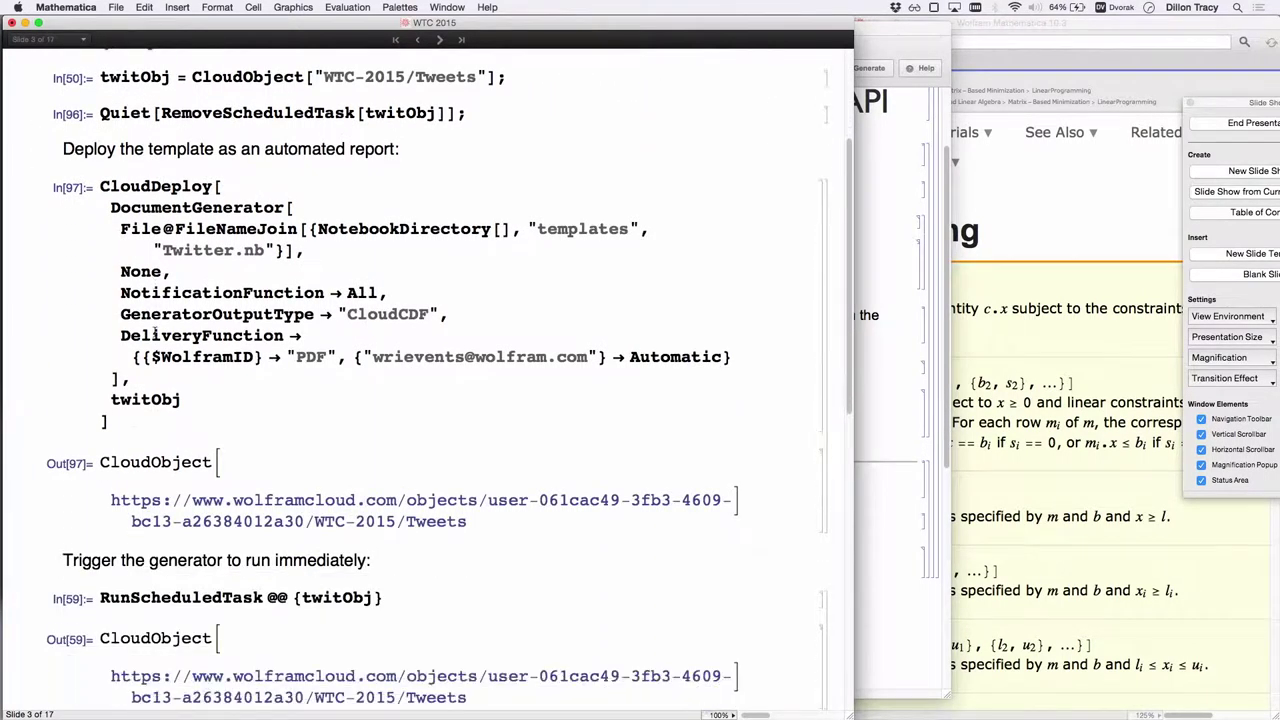
click(390, 598)
key(shift+Return)
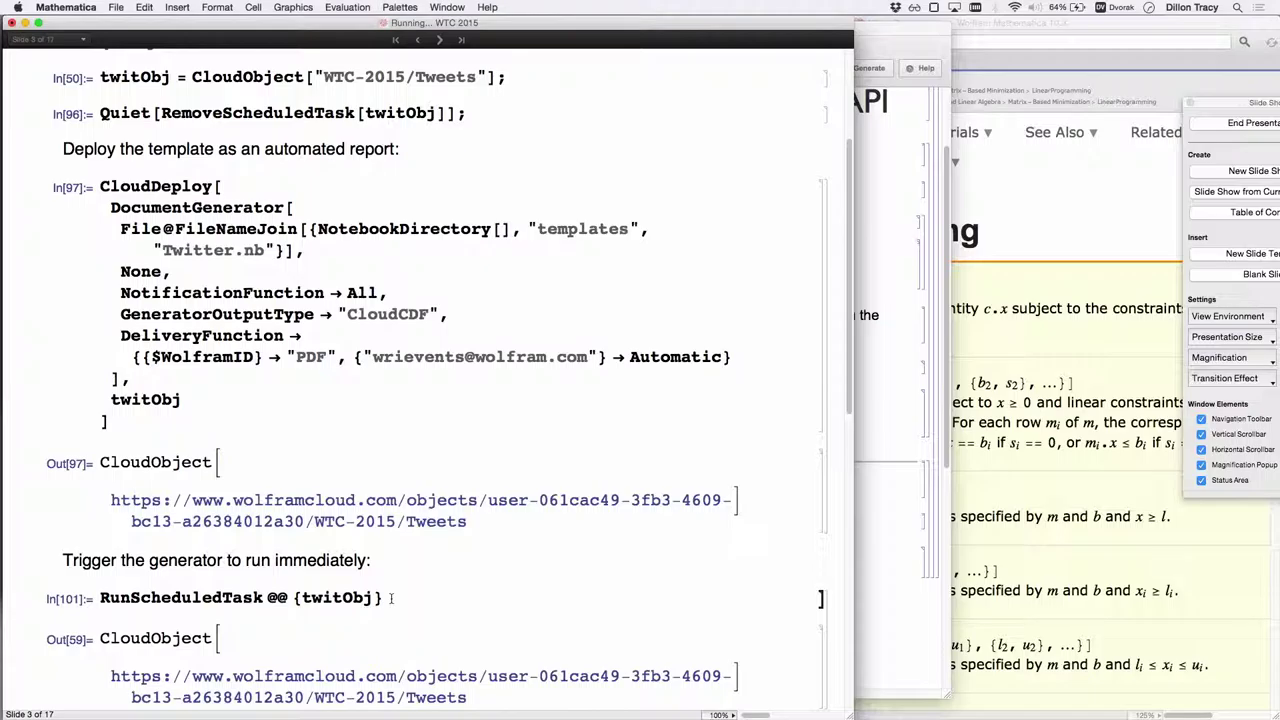
key(super+Tab)
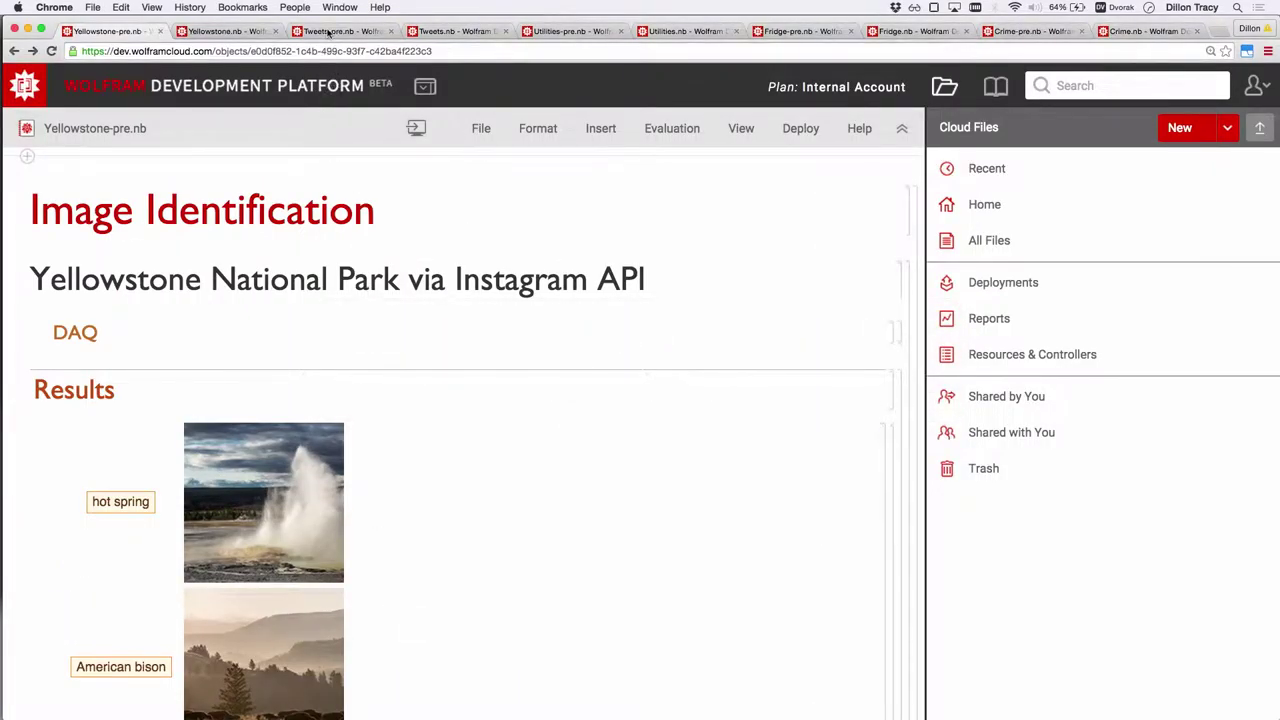
Step: Glance at Tweets-pre.nb, then open Tweets.nb and scroll to its sentiment pie chart and map
click(328, 31)
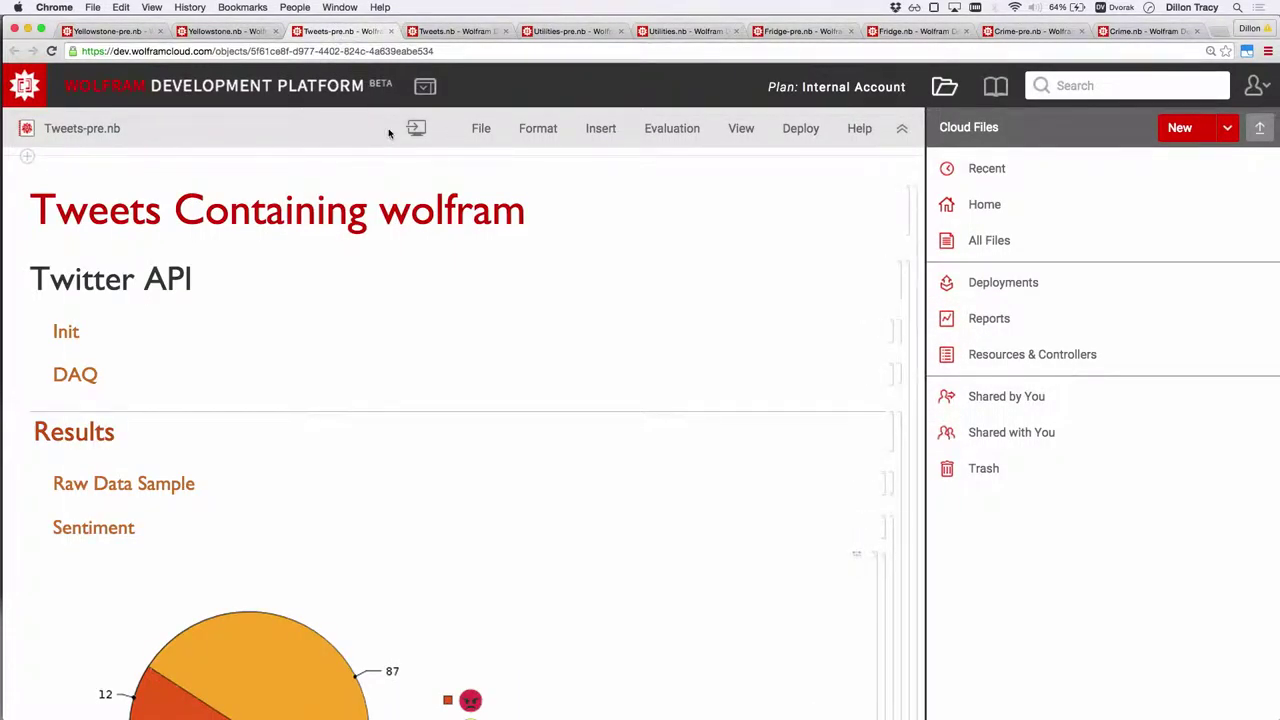
scroll(394, 371, down, 15)
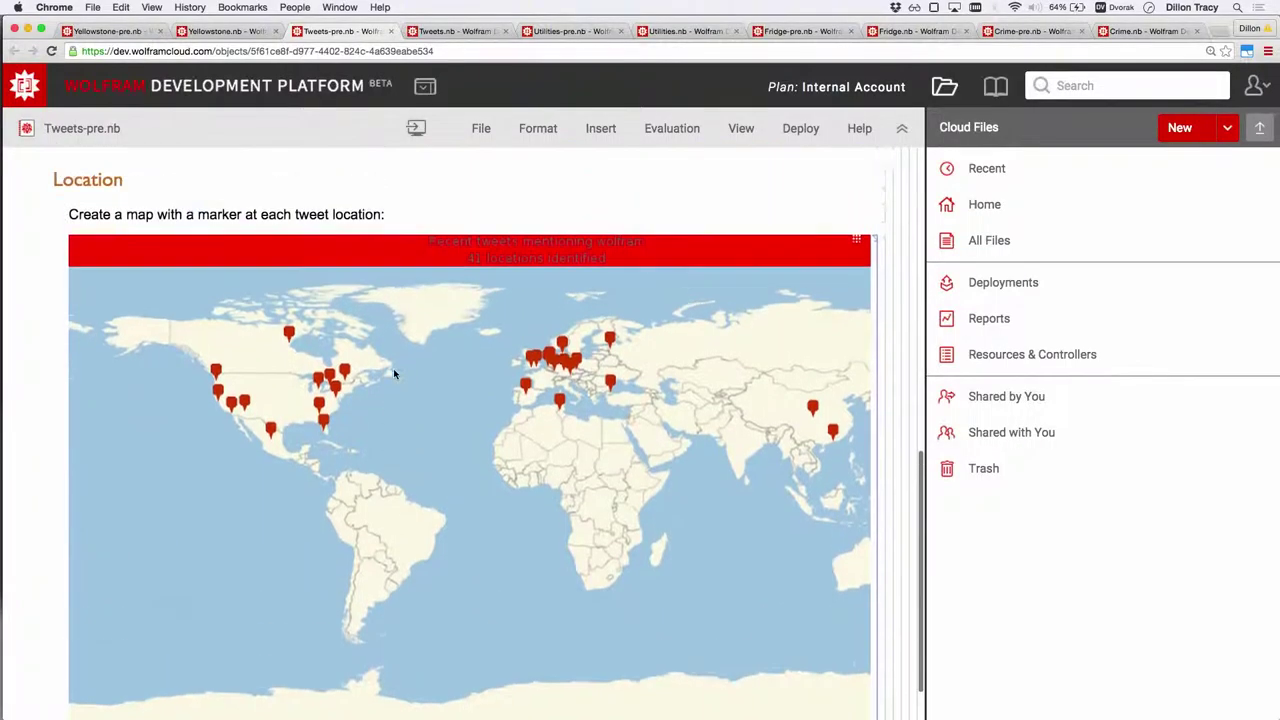
scroll(394, 373, up, 5)
click(465, 31)
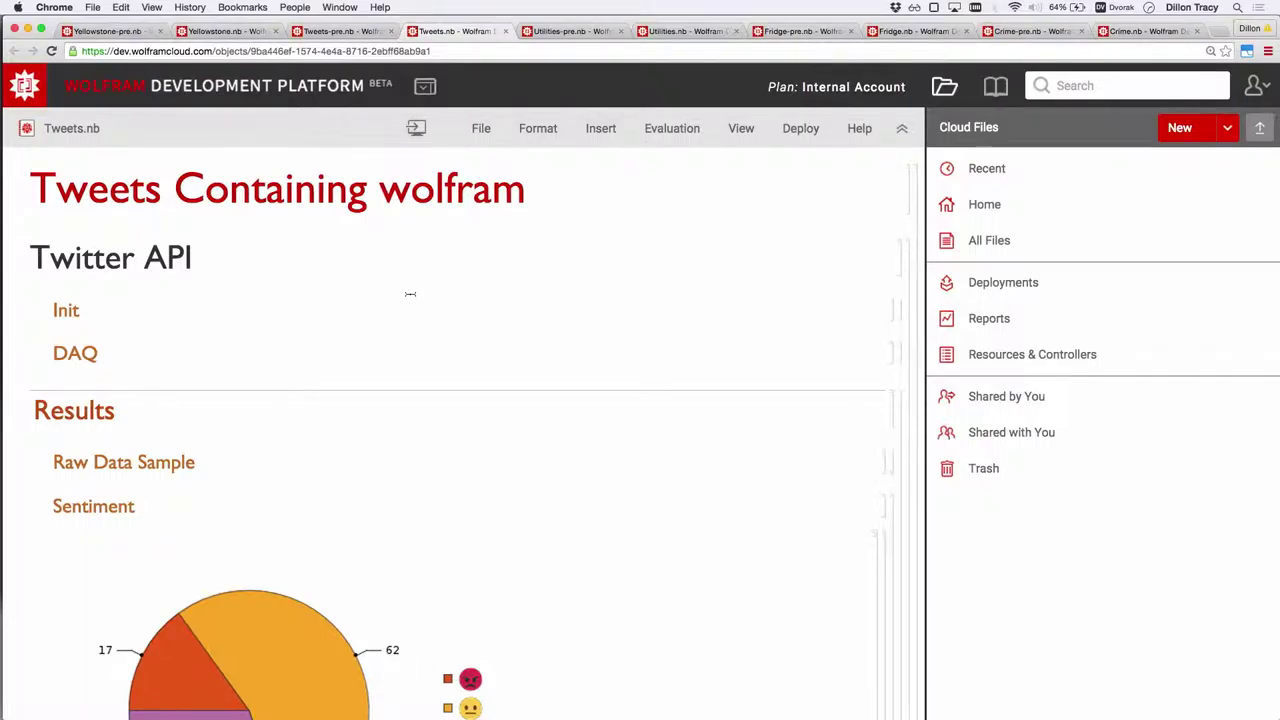
scroll(411, 295, down, 5)
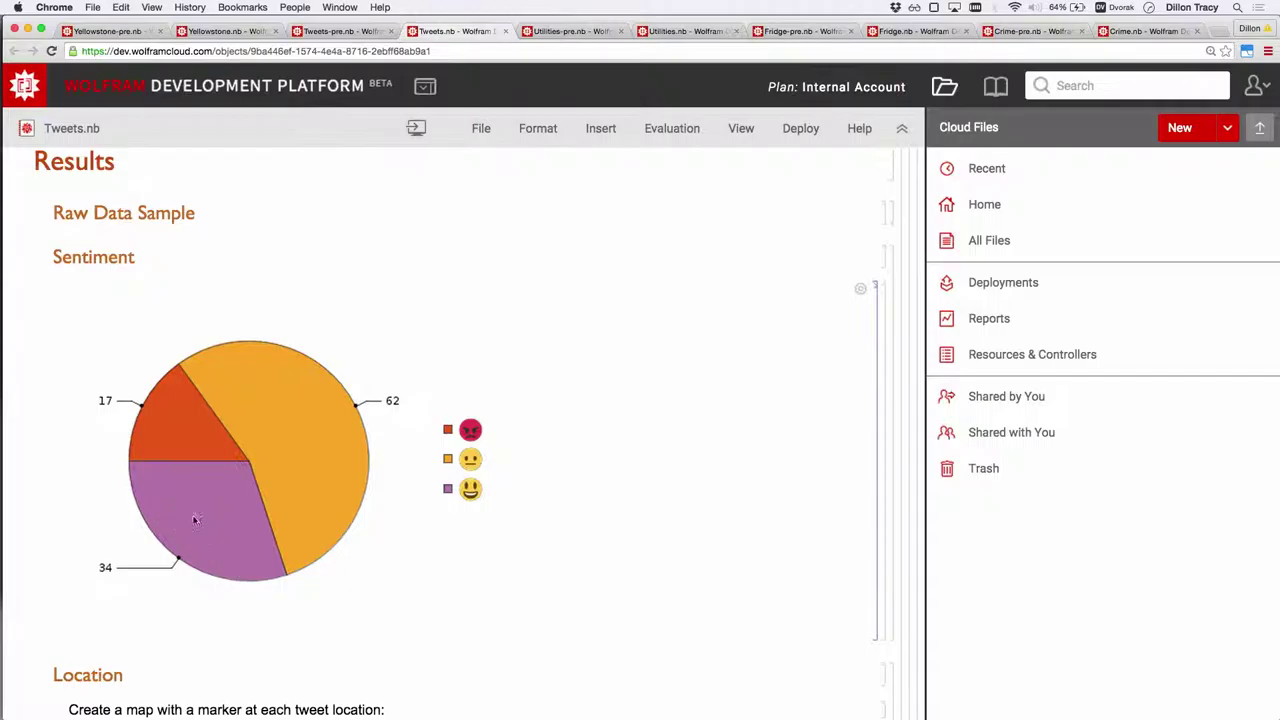
scroll(565, 402, down, 8)
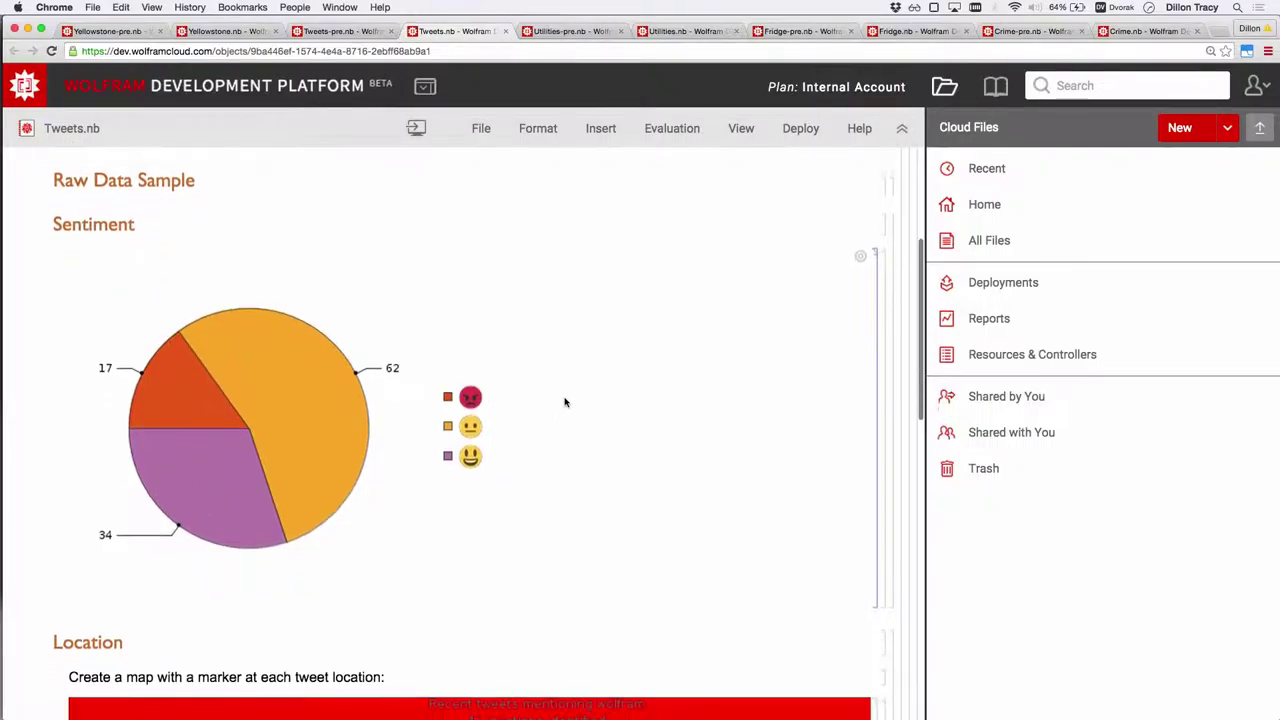
Step: Scroll through the tweet-marker and country-aggregated maps, then switch back to Mathematica
scroll(565, 402, down, 4)
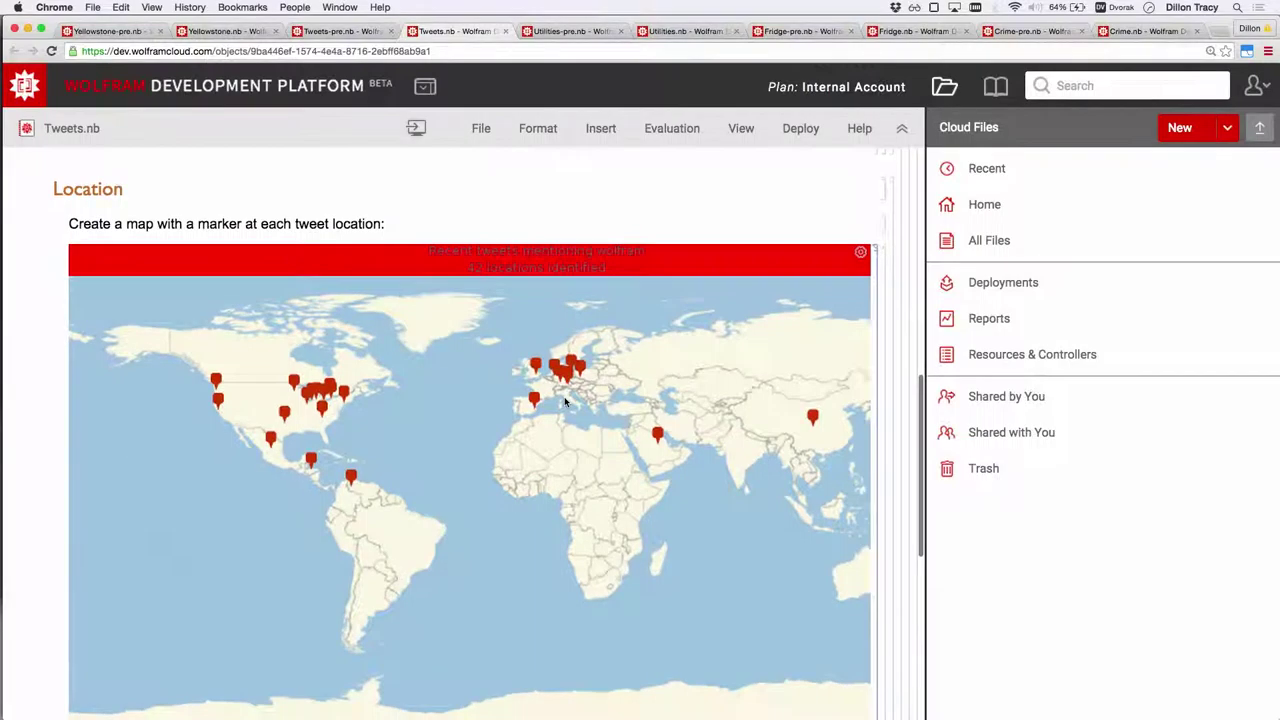
scroll(565, 402, right, 3)
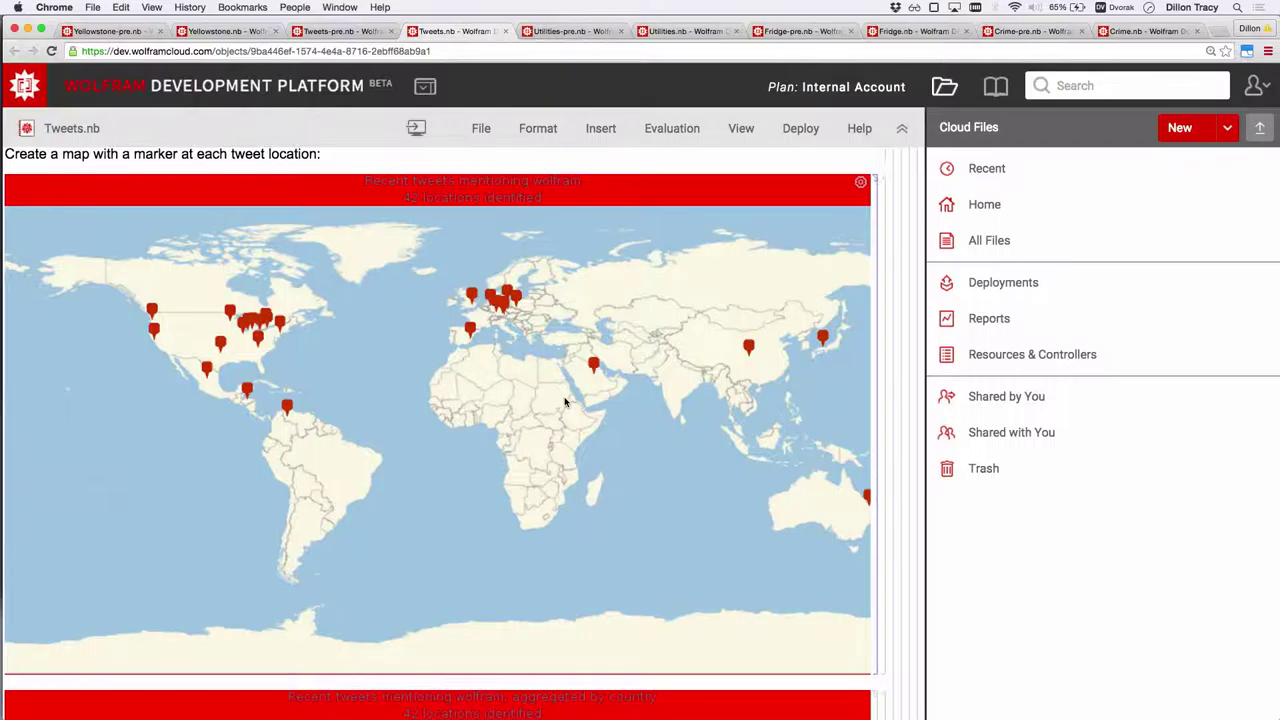
scroll(565, 402, down, 10)
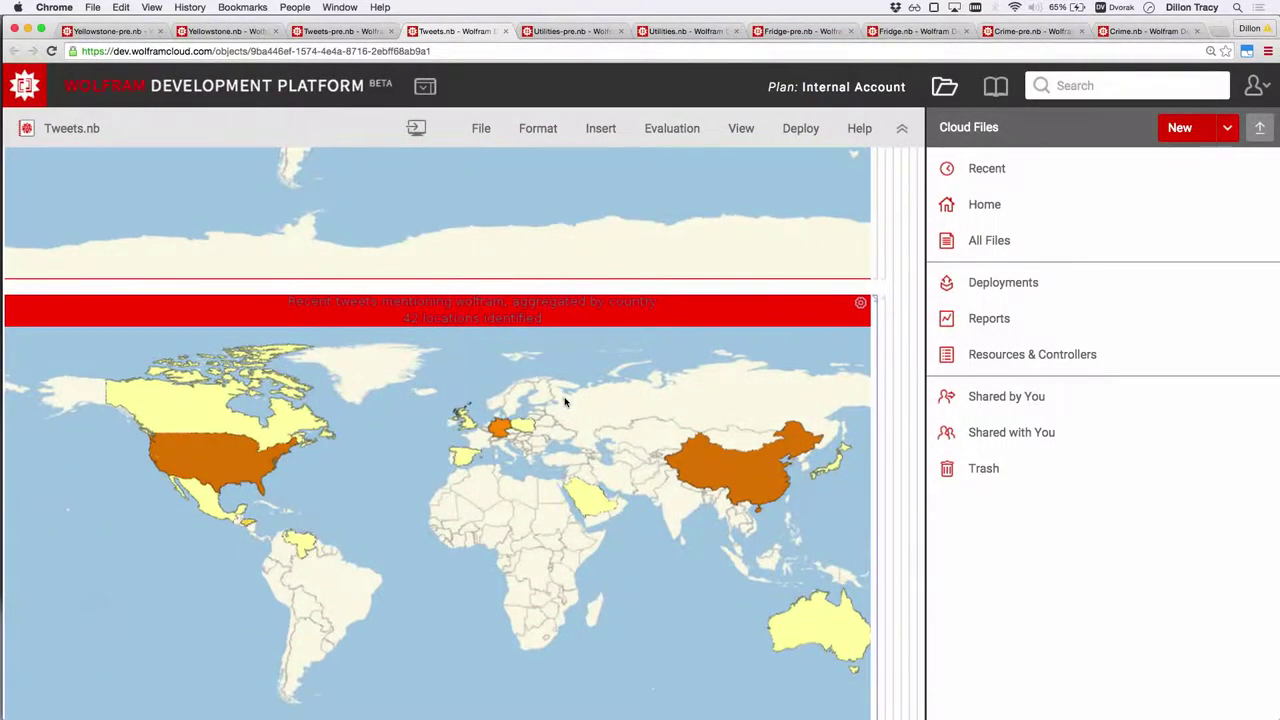
scroll(565, 402, down, 2)
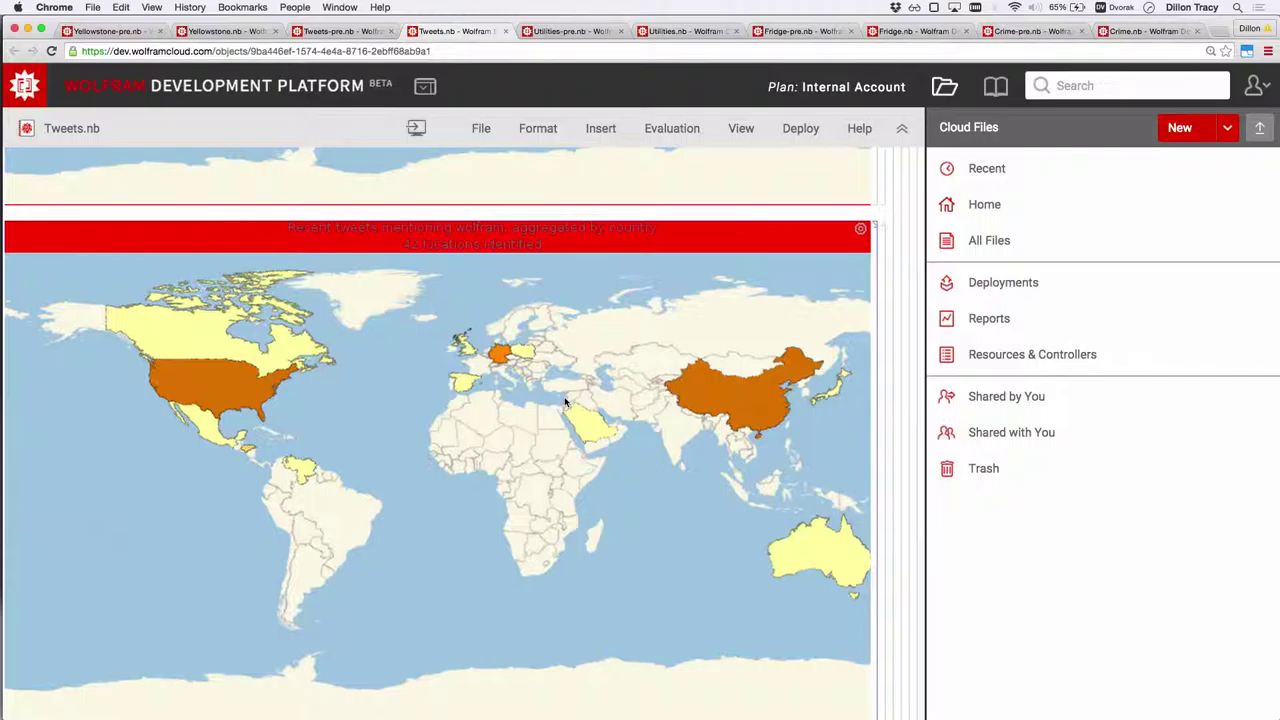
key(super+Tab)
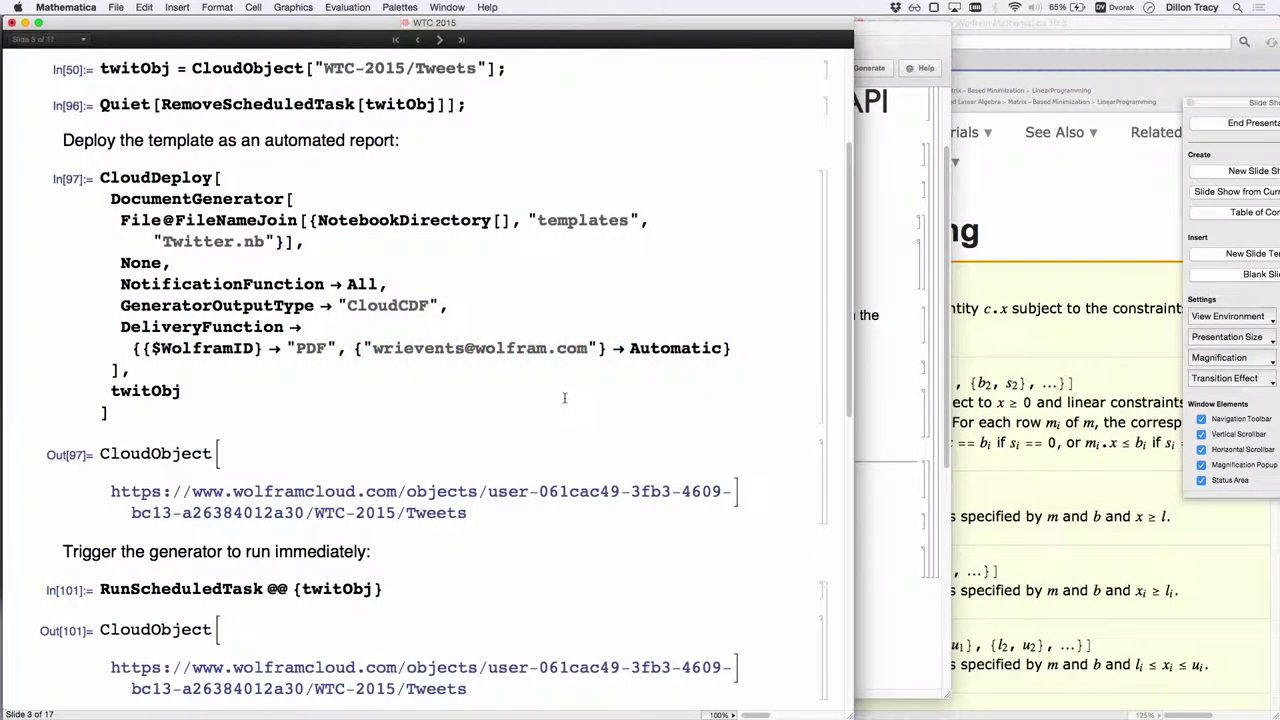
Step: Advance to the Online Spreadsheet slide, open the Utilities template on the desktop, and enlarge its window
click(440, 42)
click(240, 215)
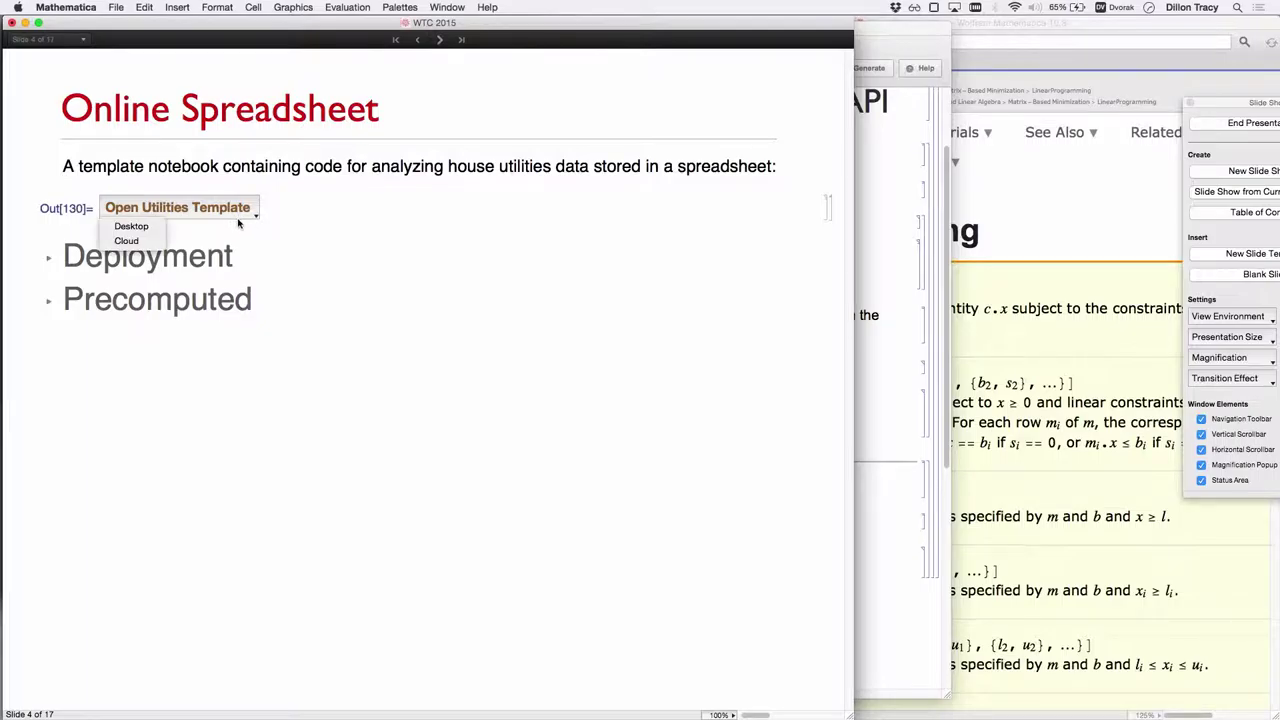
click(142, 226)
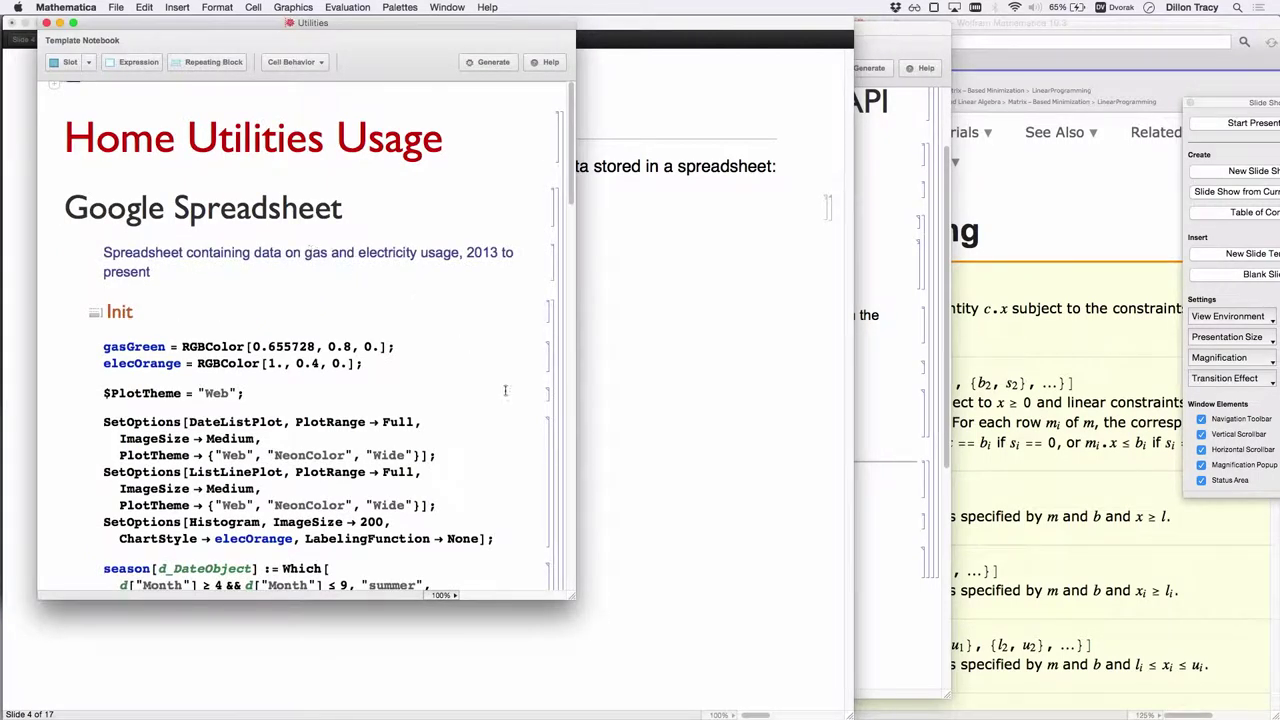
drag(574, 600, 850, 710)
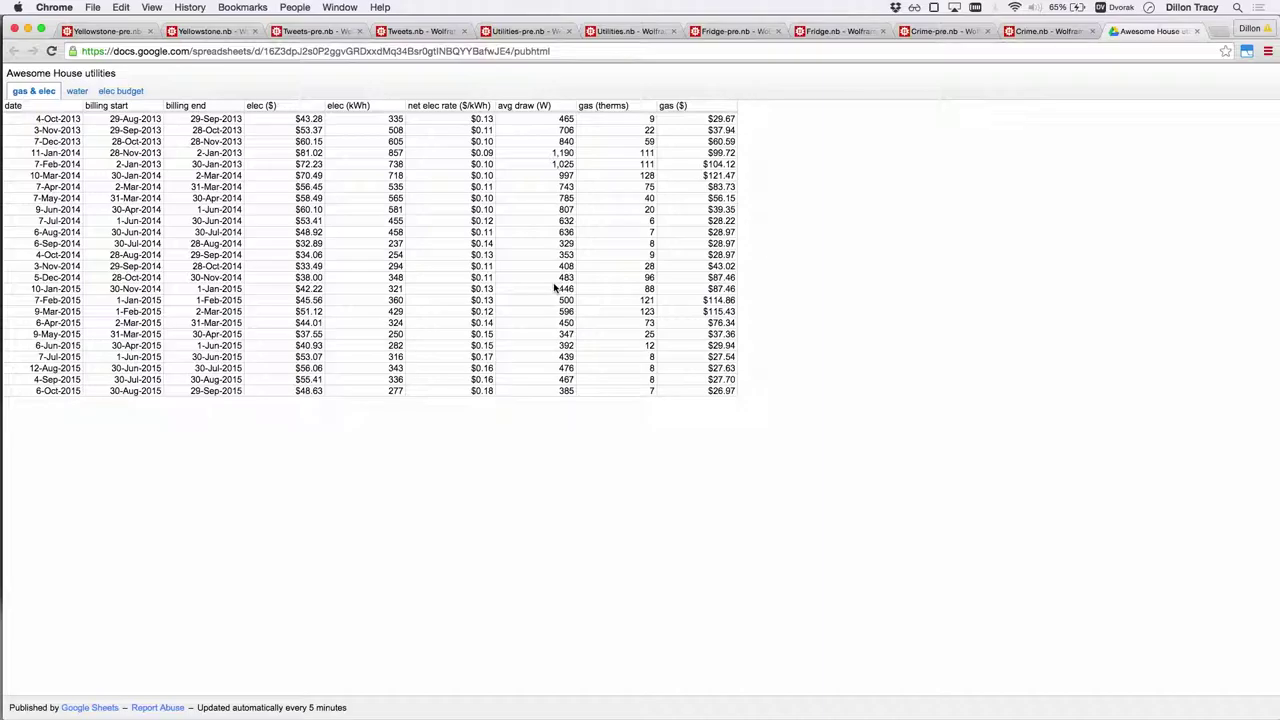
Step: Leave the published Google Sheet and return to the Home Utilities Usage notebook
key(super+Tab)
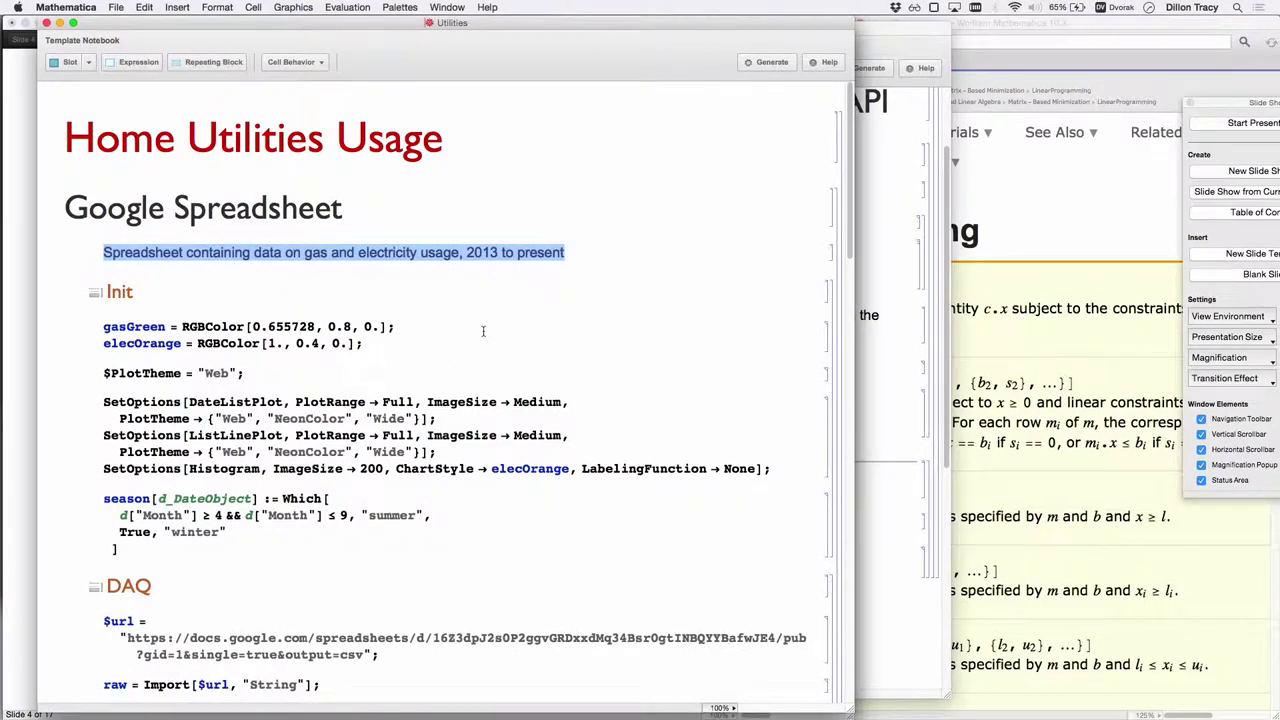
scroll(483, 331, down, 3)
scroll(483, 331, down, 10)
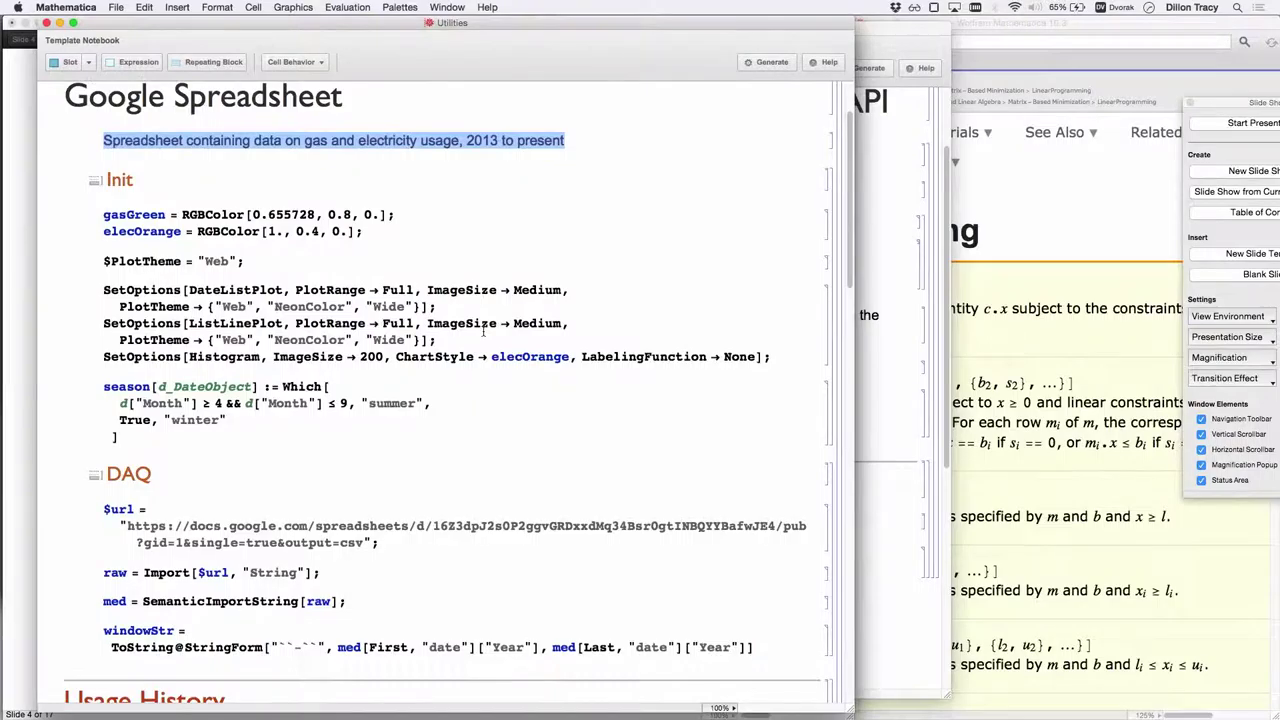
scroll(483, 331, down, 20)
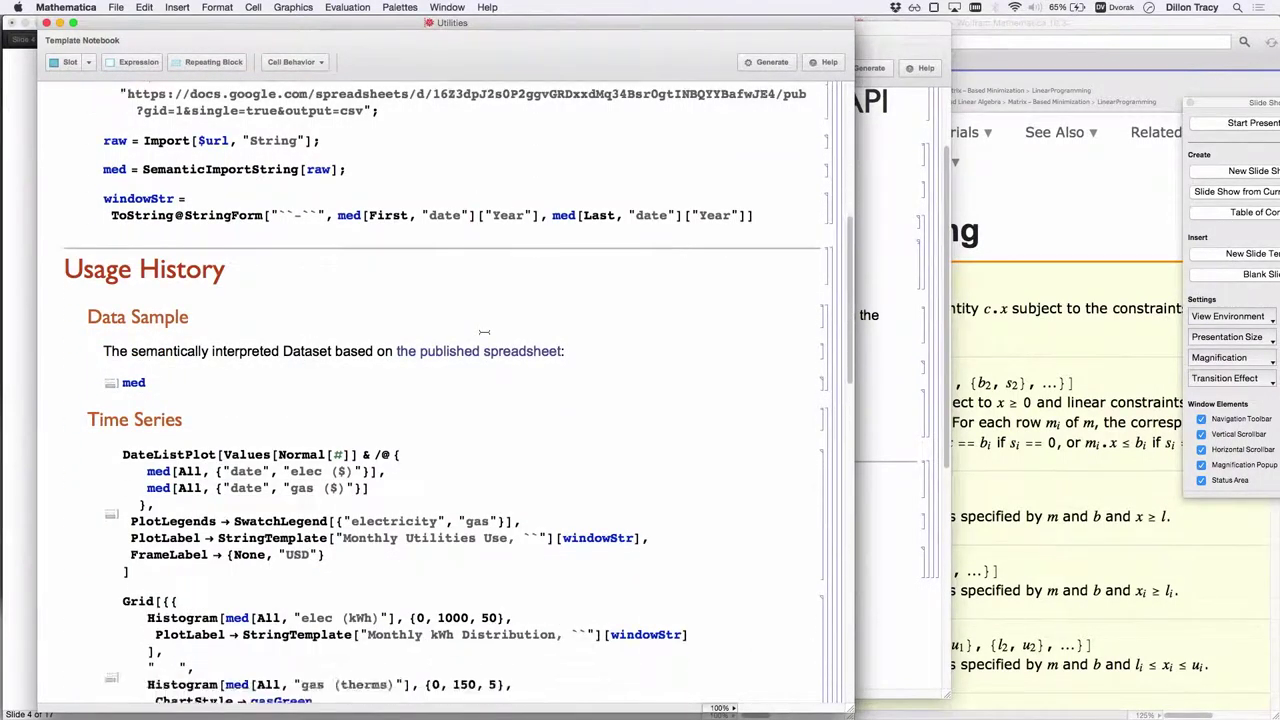
scroll(483, 331, down, 15)
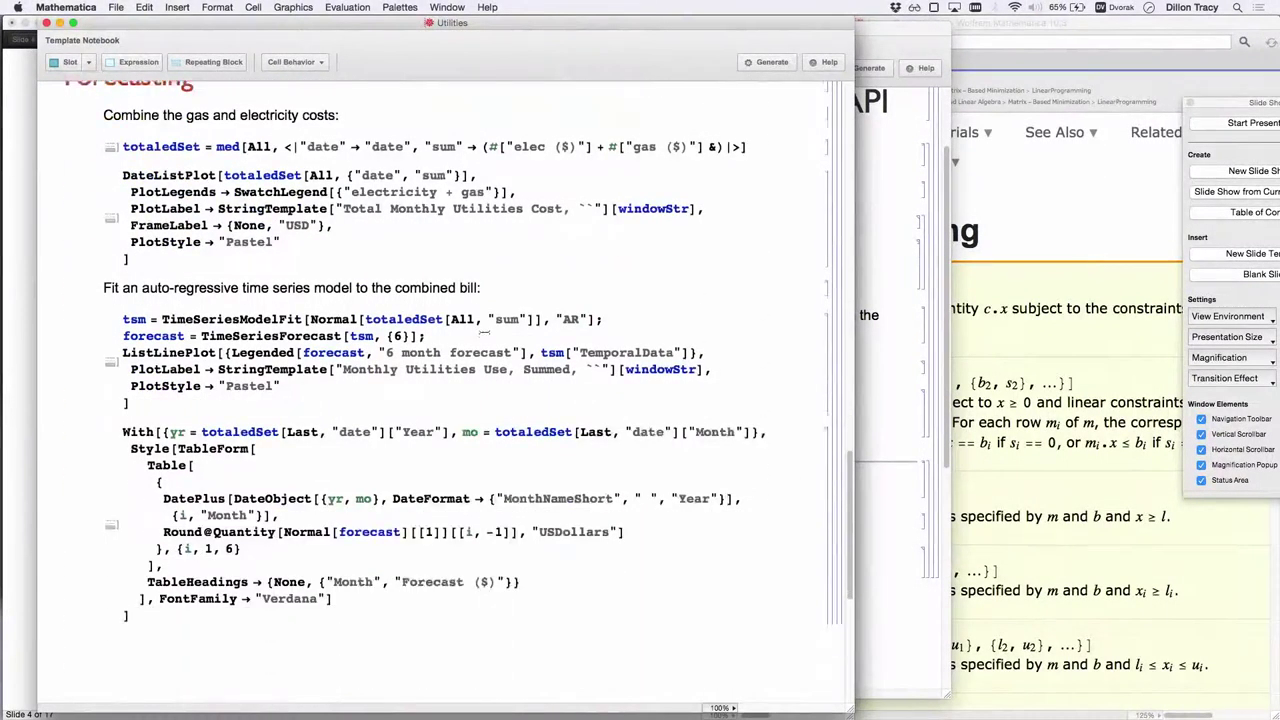
scroll(483, 331, up, 20)
scroll(483, 331, up, 10)
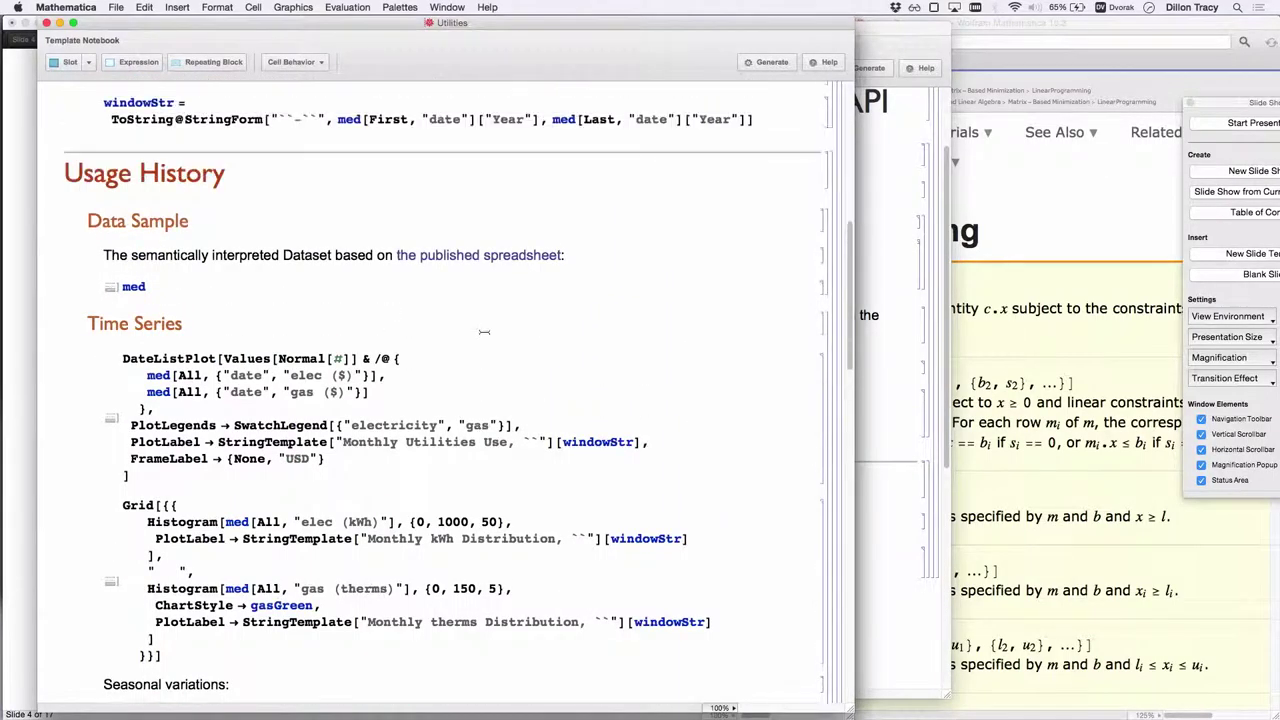
Step: Switch to Chrome and bring up the precomputed Utilities-pre.nb cloud notebook
key(super+Tab)
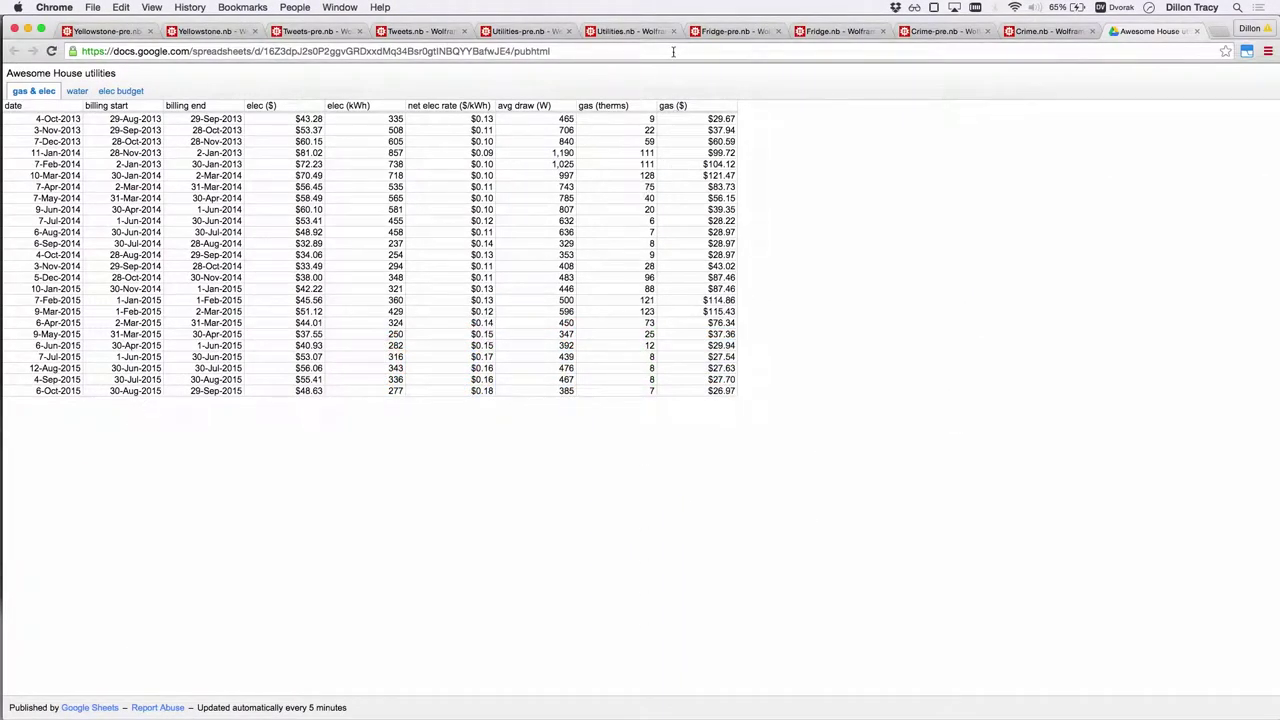
click(722, 33)
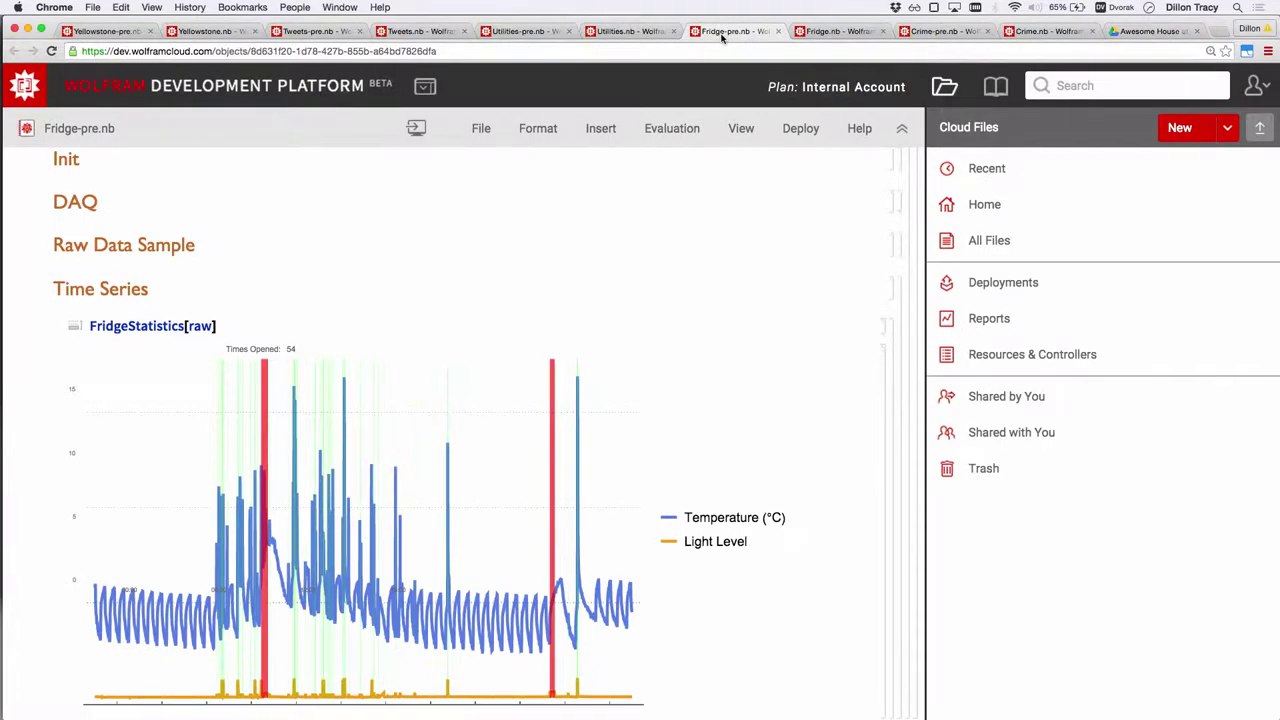
click(537, 33)
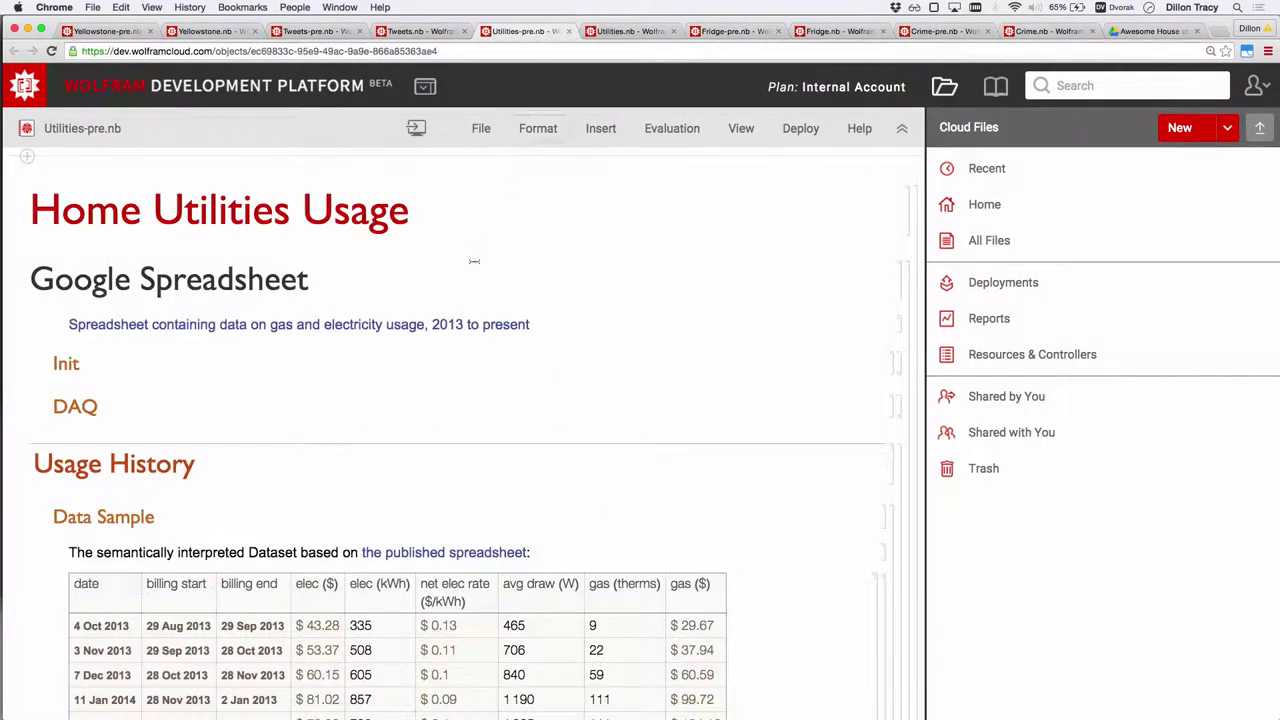
Step: Scroll to the Data Sample utility-bill dataset and inspect its cell tooltips
scroll(469, 303, down, 2)
scroll(469, 303, down, 10)
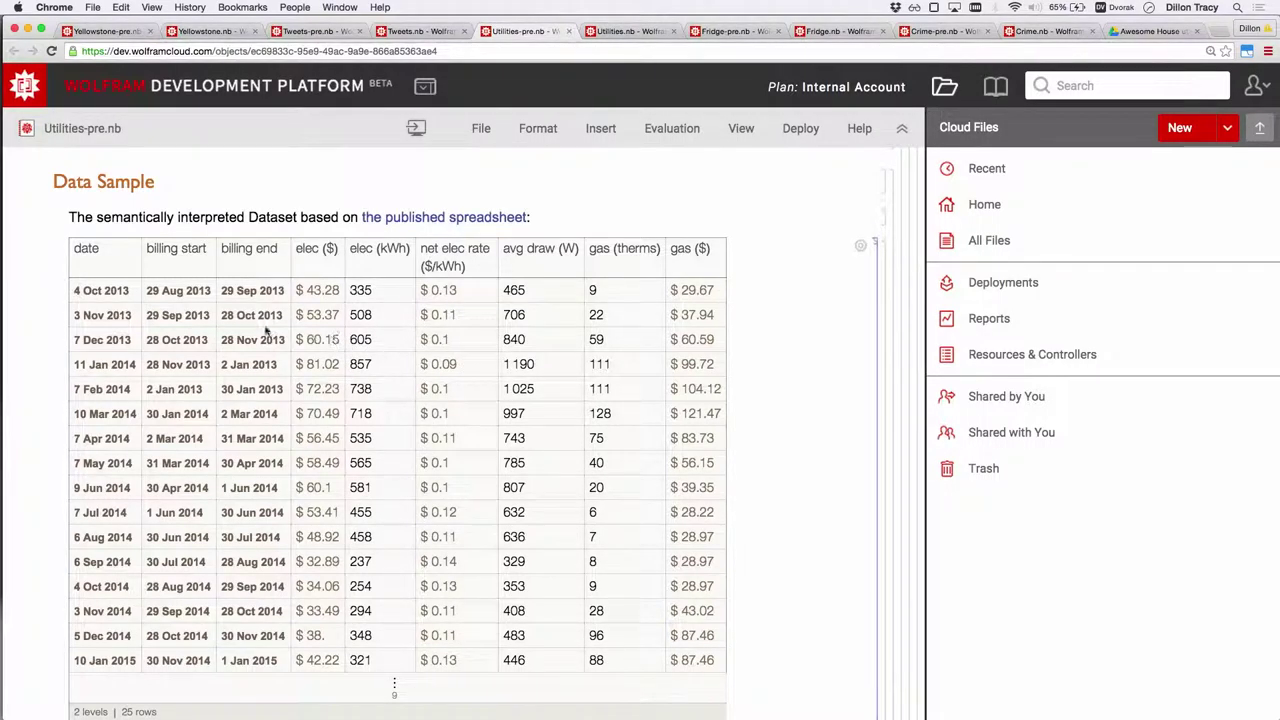
mouse_move(124, 341)
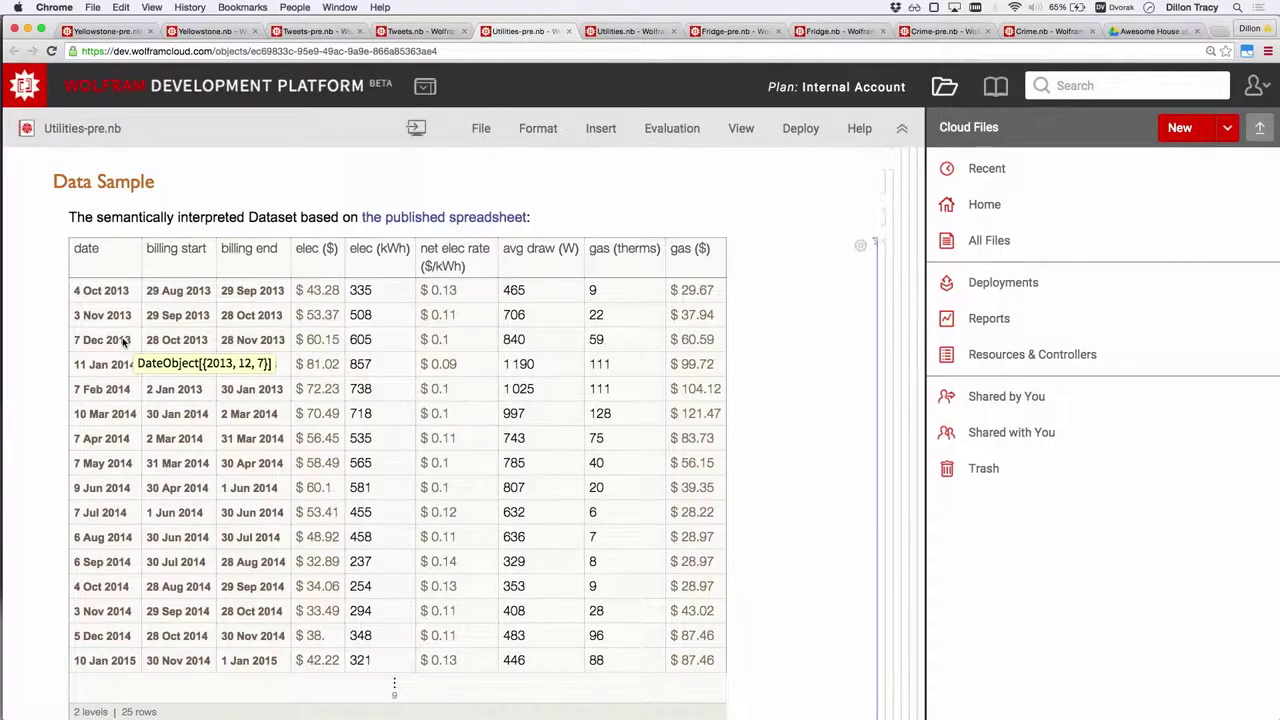
mouse_move(328, 341)
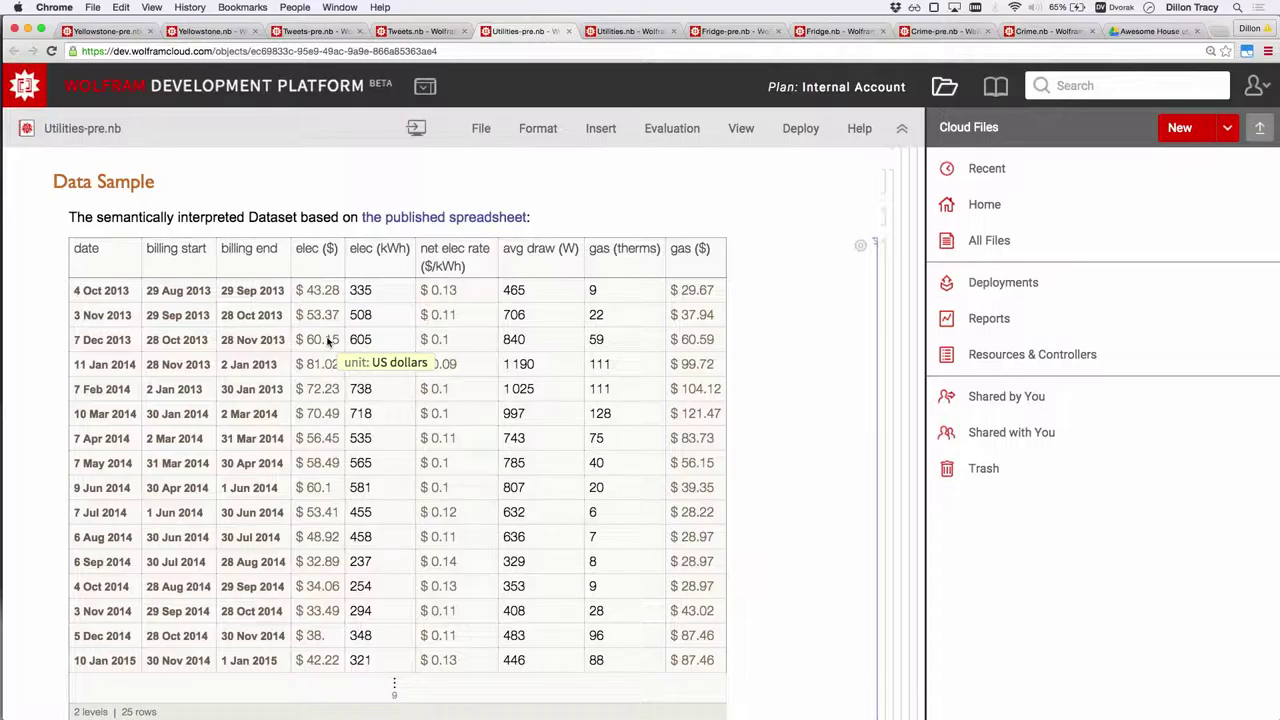
mouse_move(422, 340)
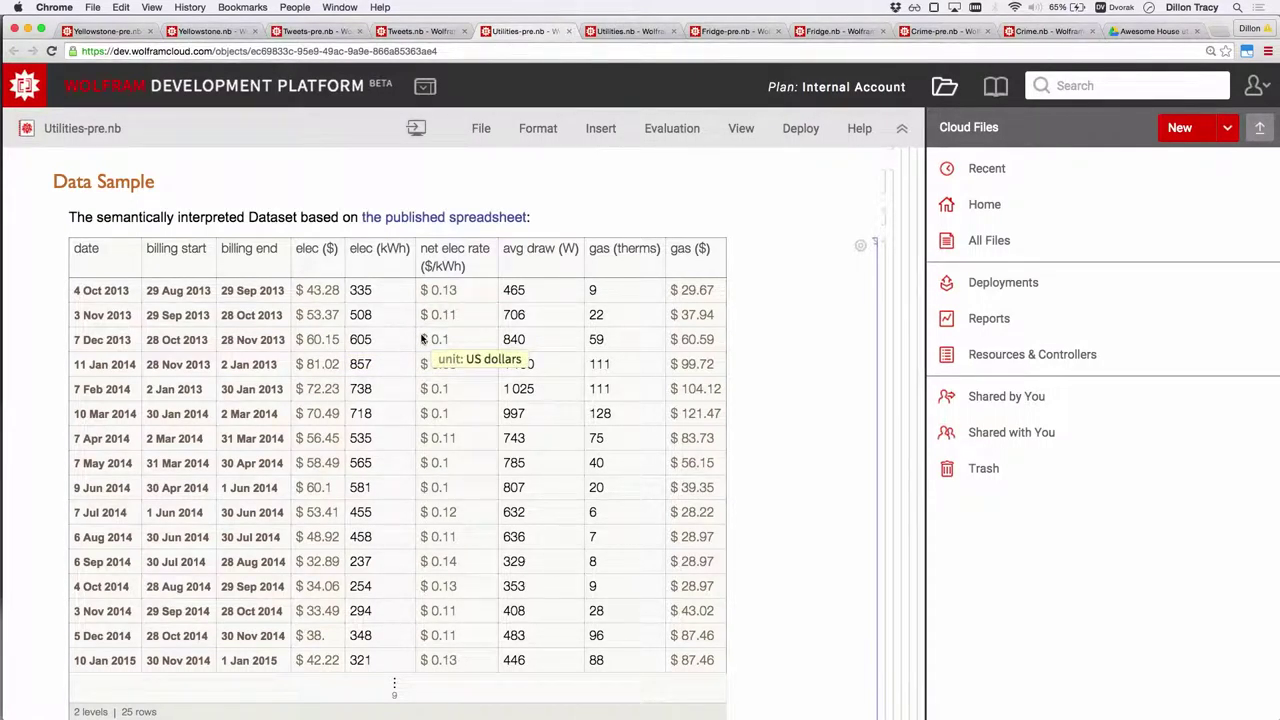
scroll(471, 372, down, 1)
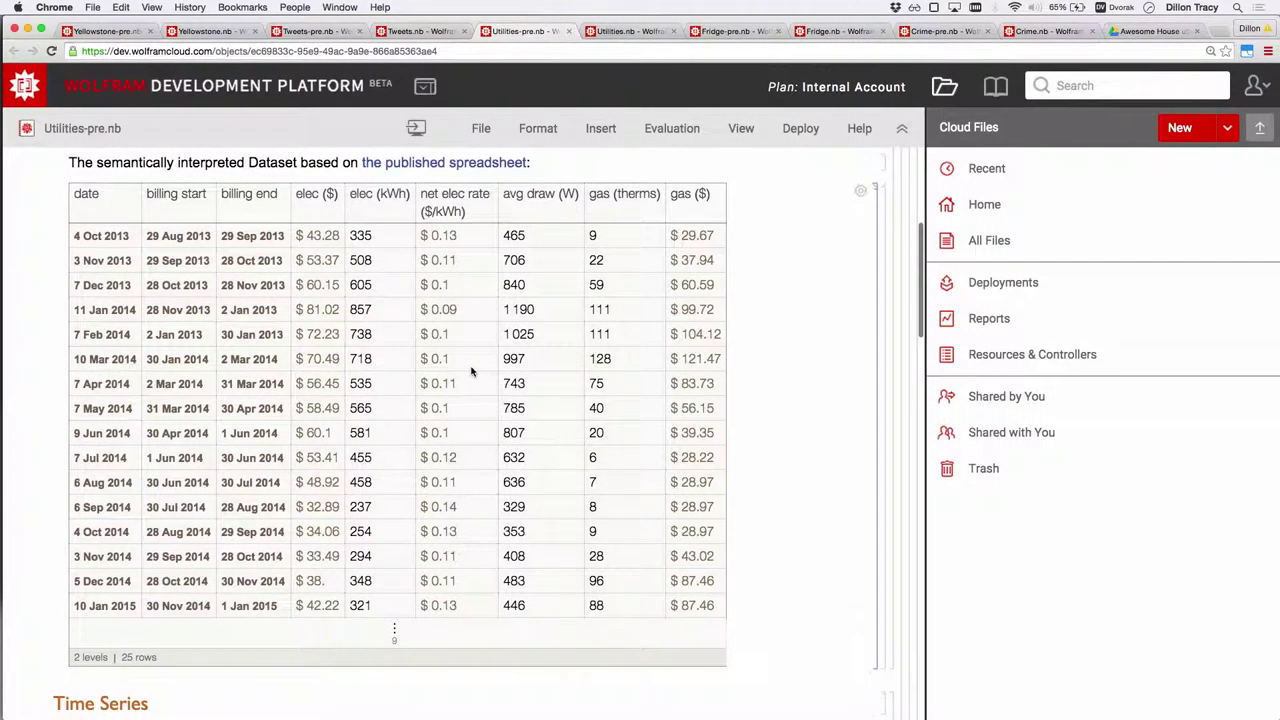
scroll(471, 372, down, 3)
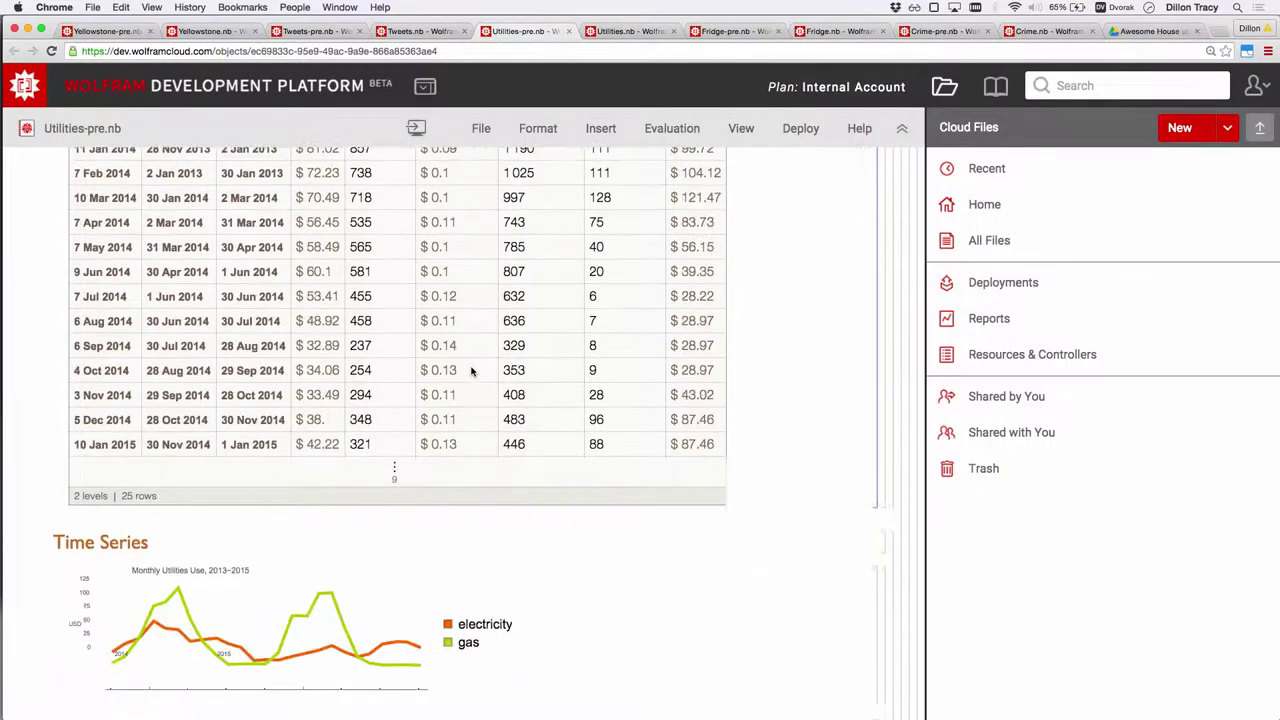
scroll(471, 372, down, 6)
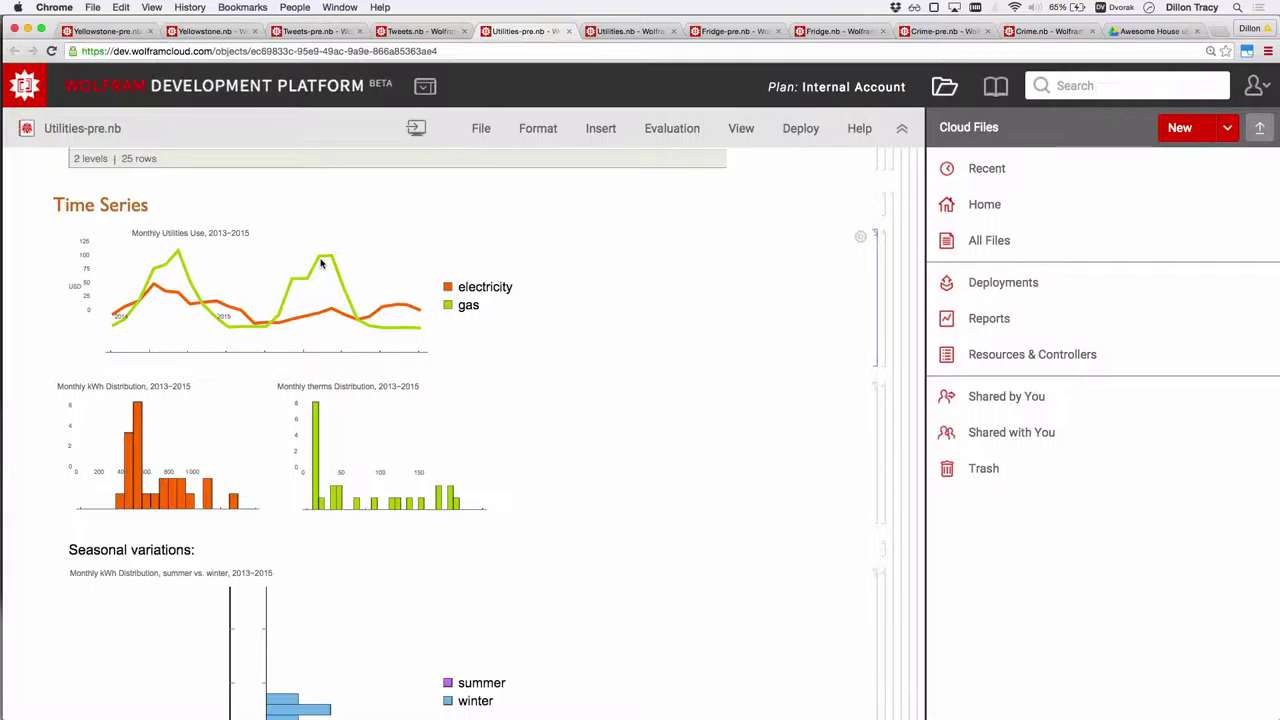
scroll(320, 263, down, 3)
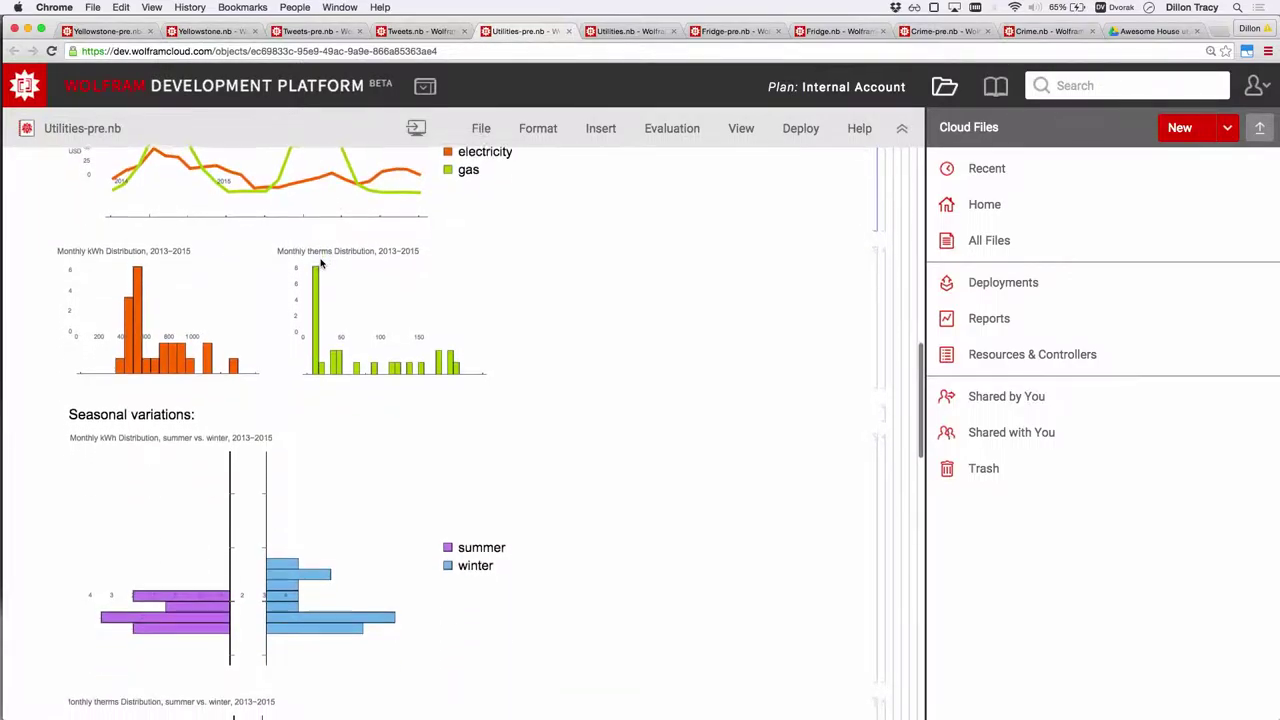
scroll(320, 263, down, 4)
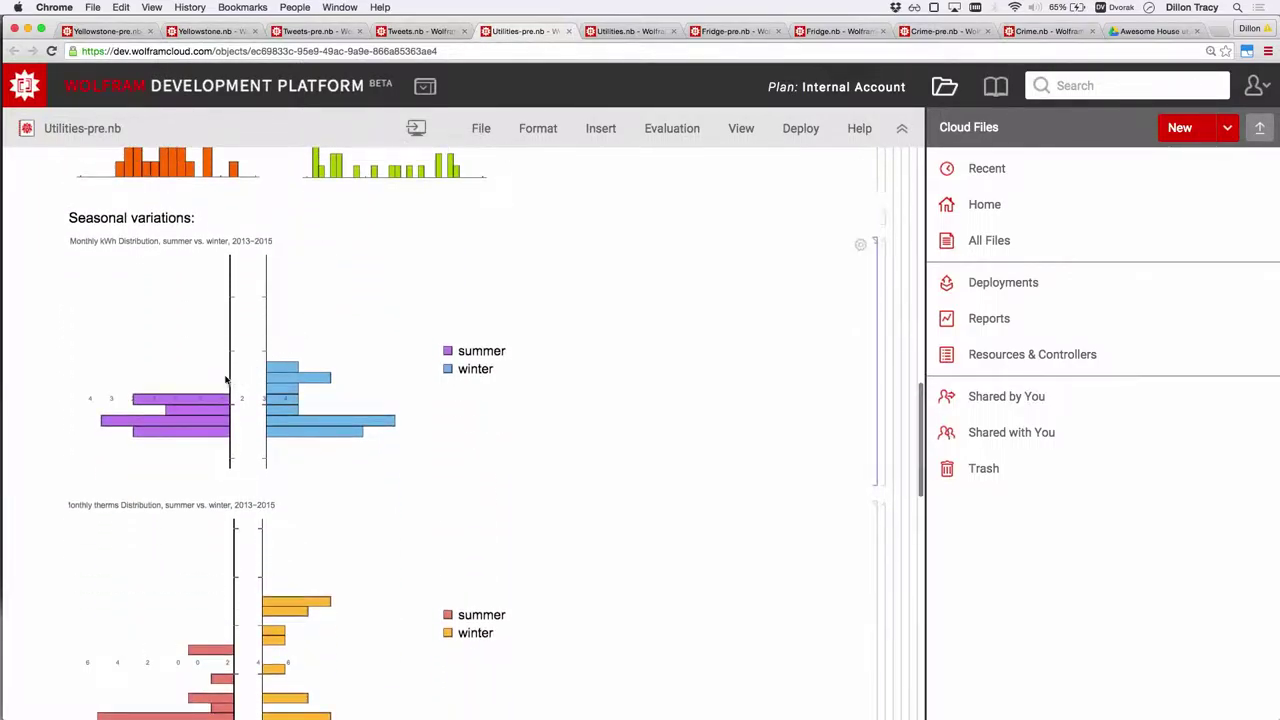
scroll(323, 361, down, 8)
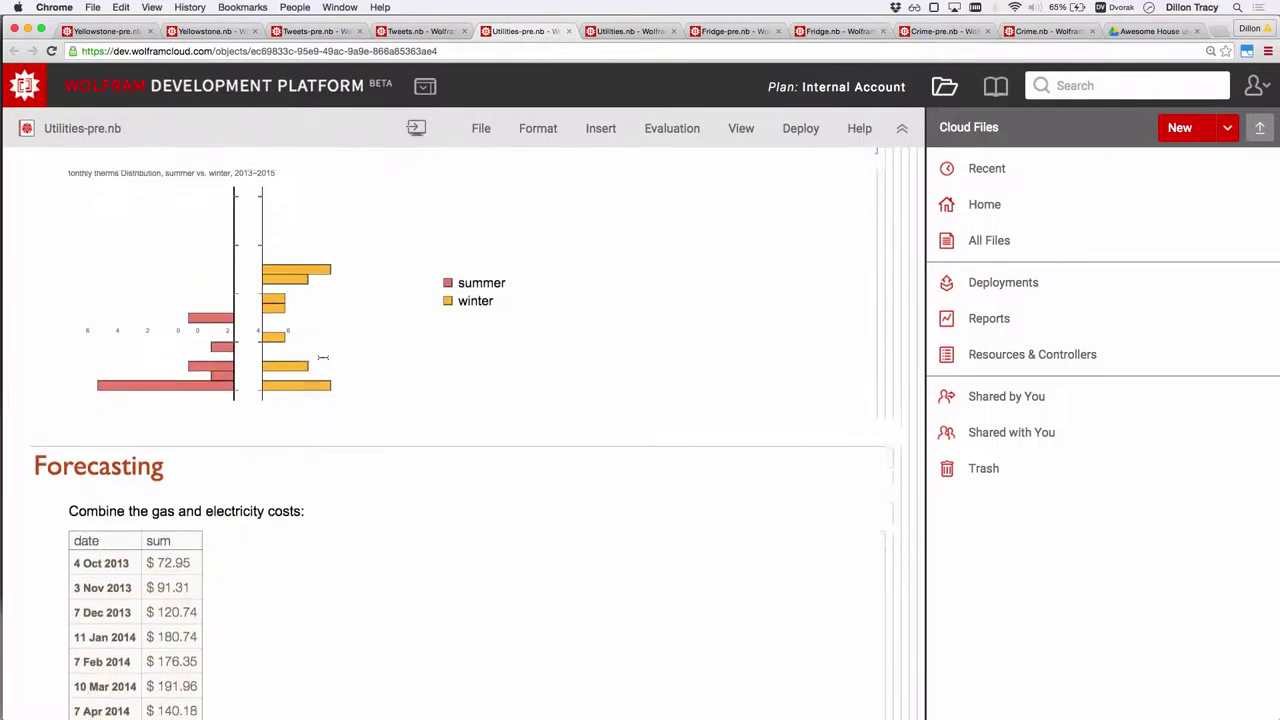
scroll(323, 361, down, 9)
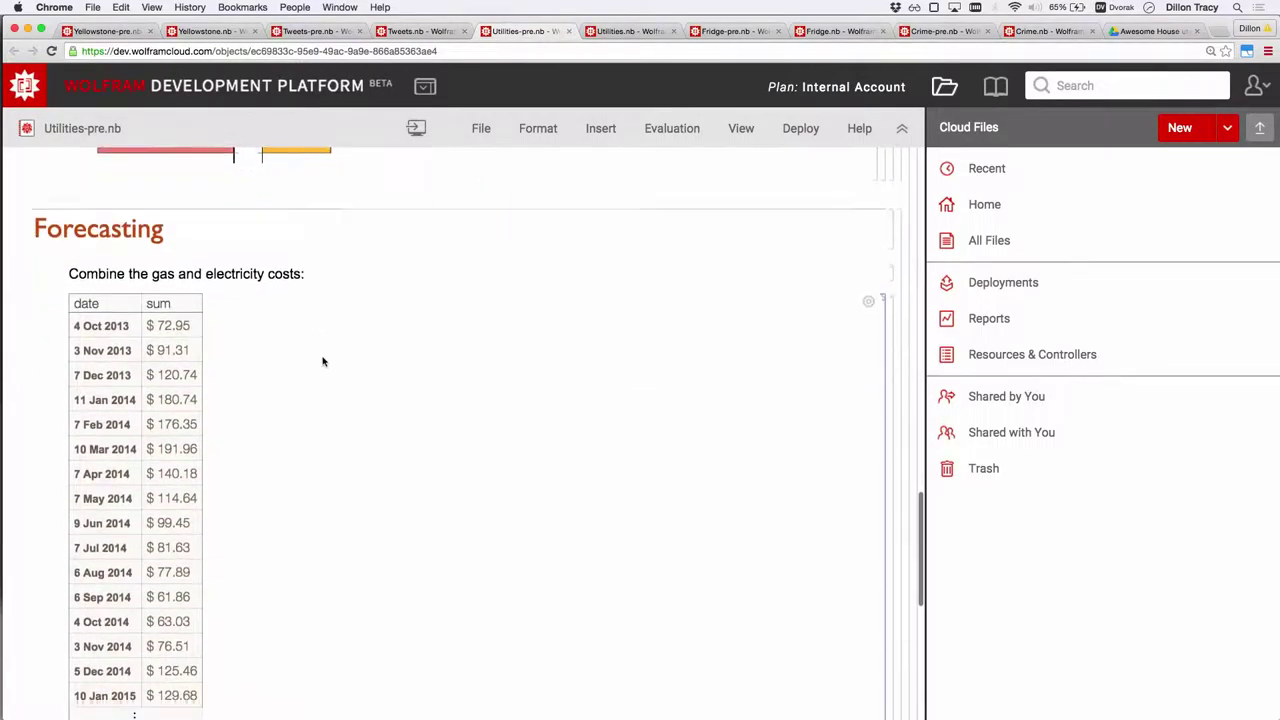
scroll(323, 361, down, 7)
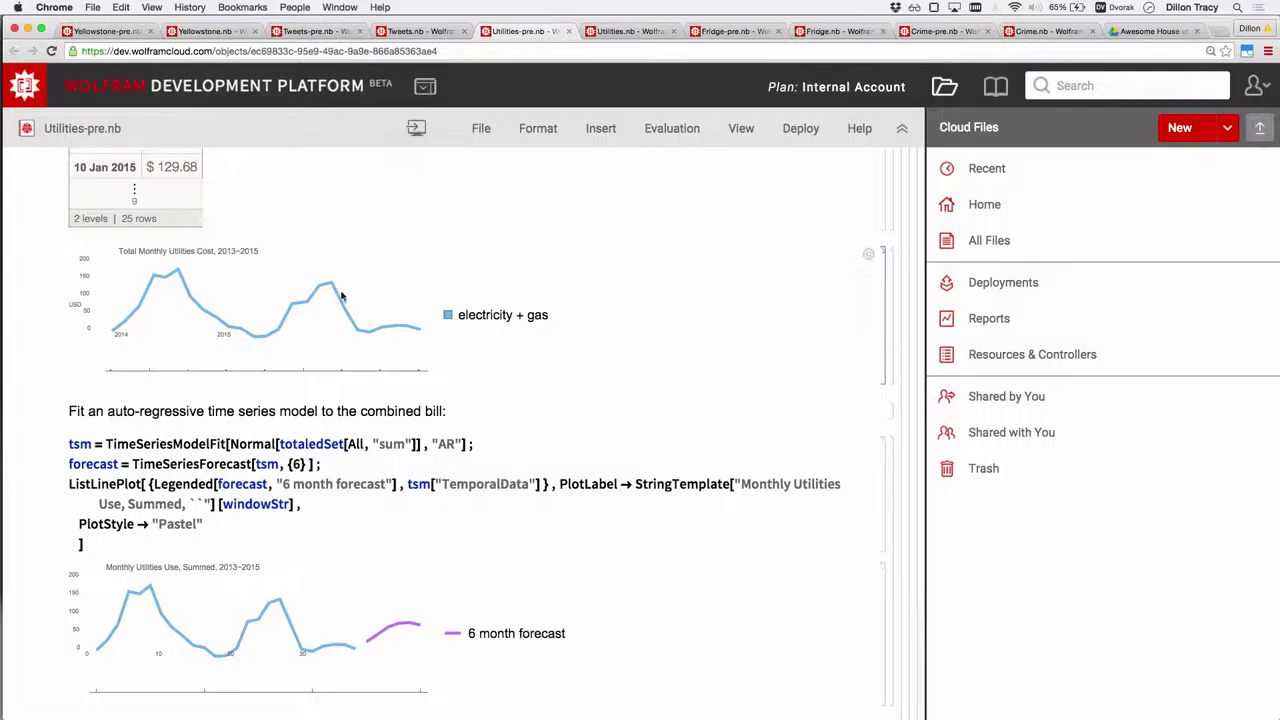
scroll(430, 362, down, 2)
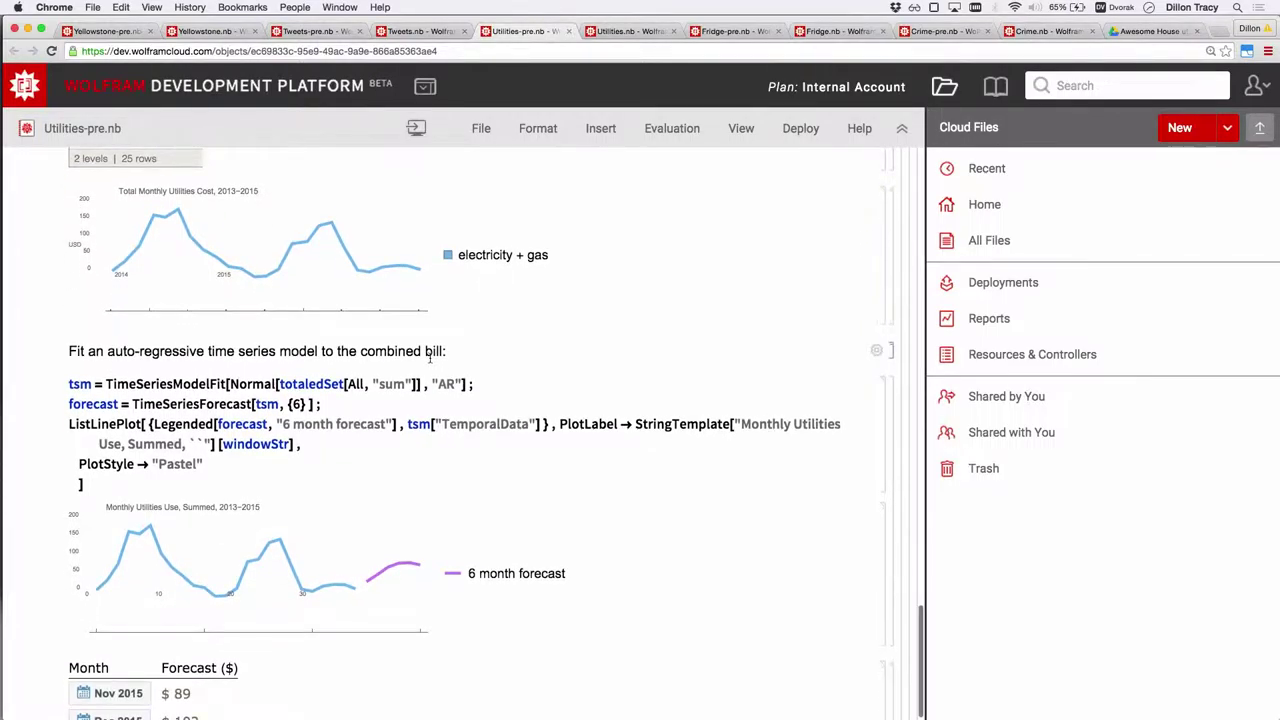
double_click(210, 384)
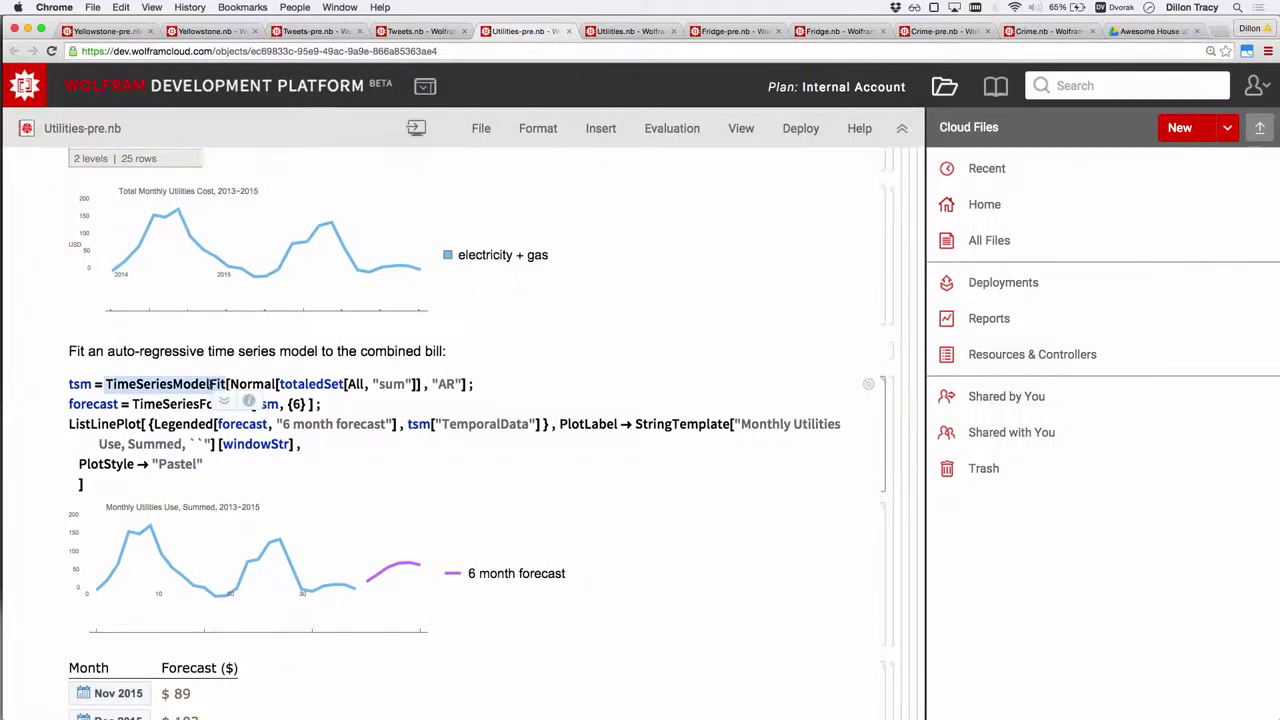
double_click(447, 384)
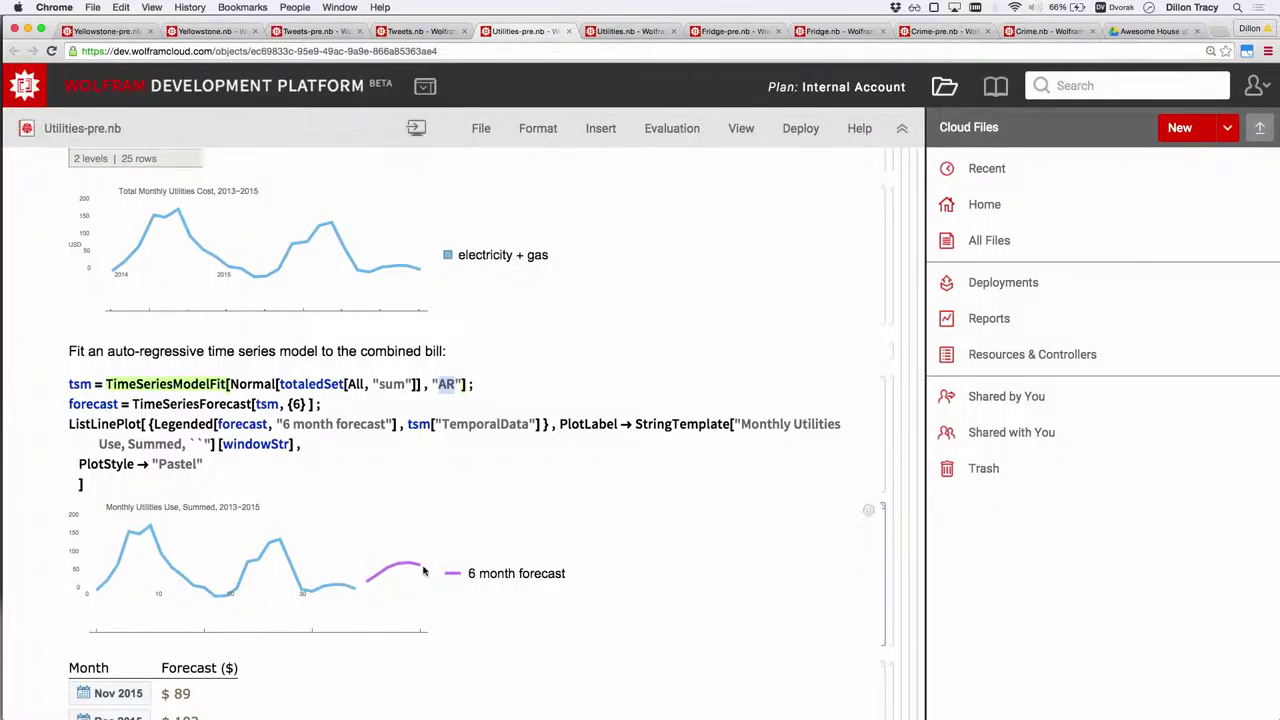
scroll(423, 571, down, 5)
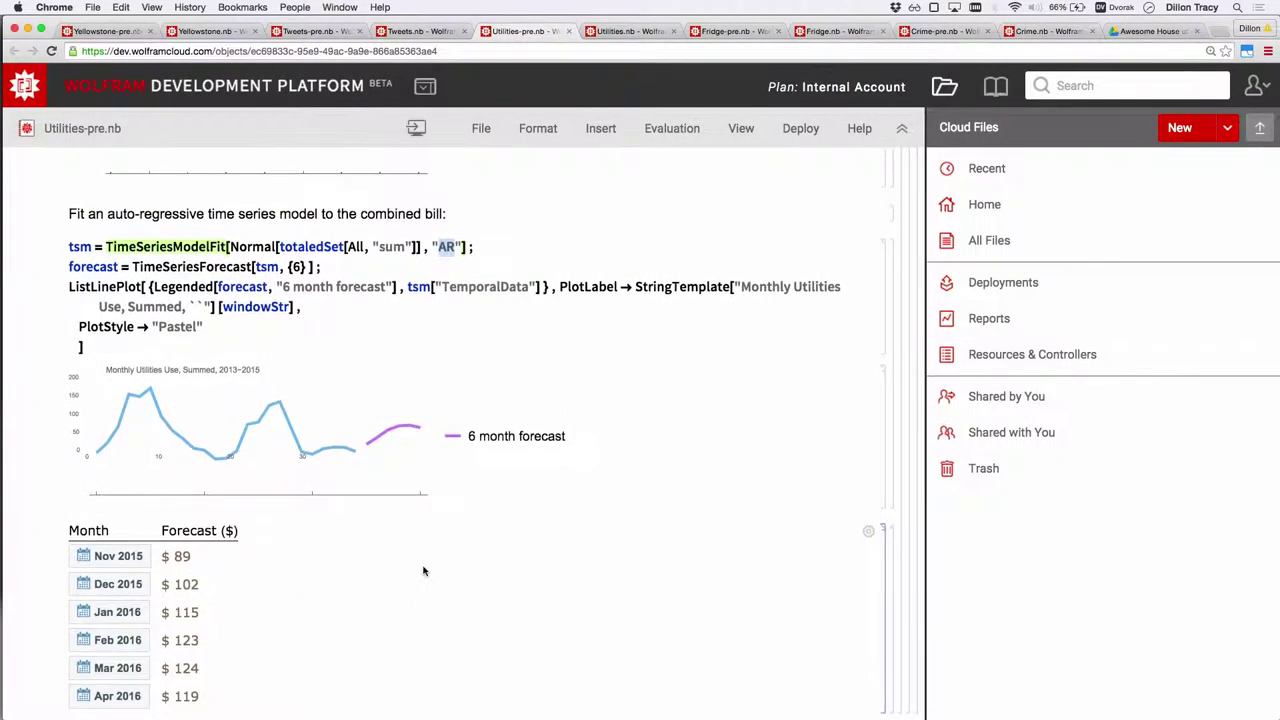
key(super+Tab)
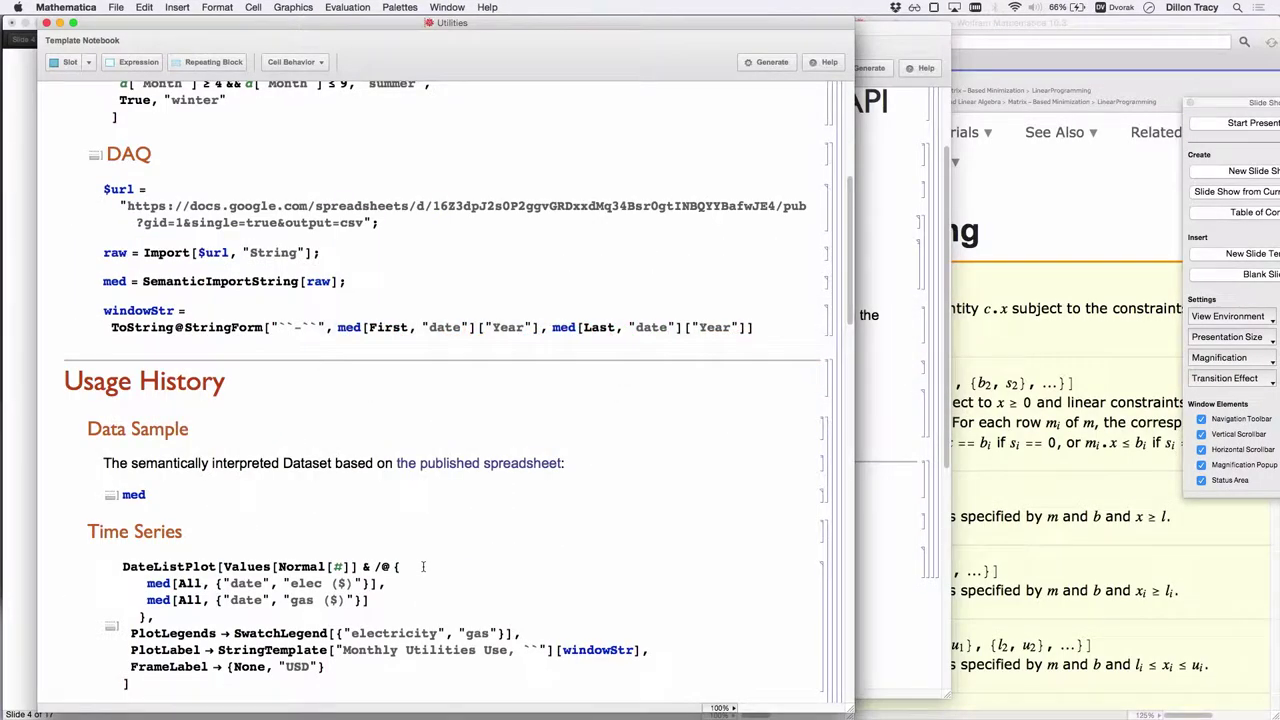
Step: Advance to the Wolfram Data Drop slide and open the Fridge template as a desktop notebook
key(super+grave)
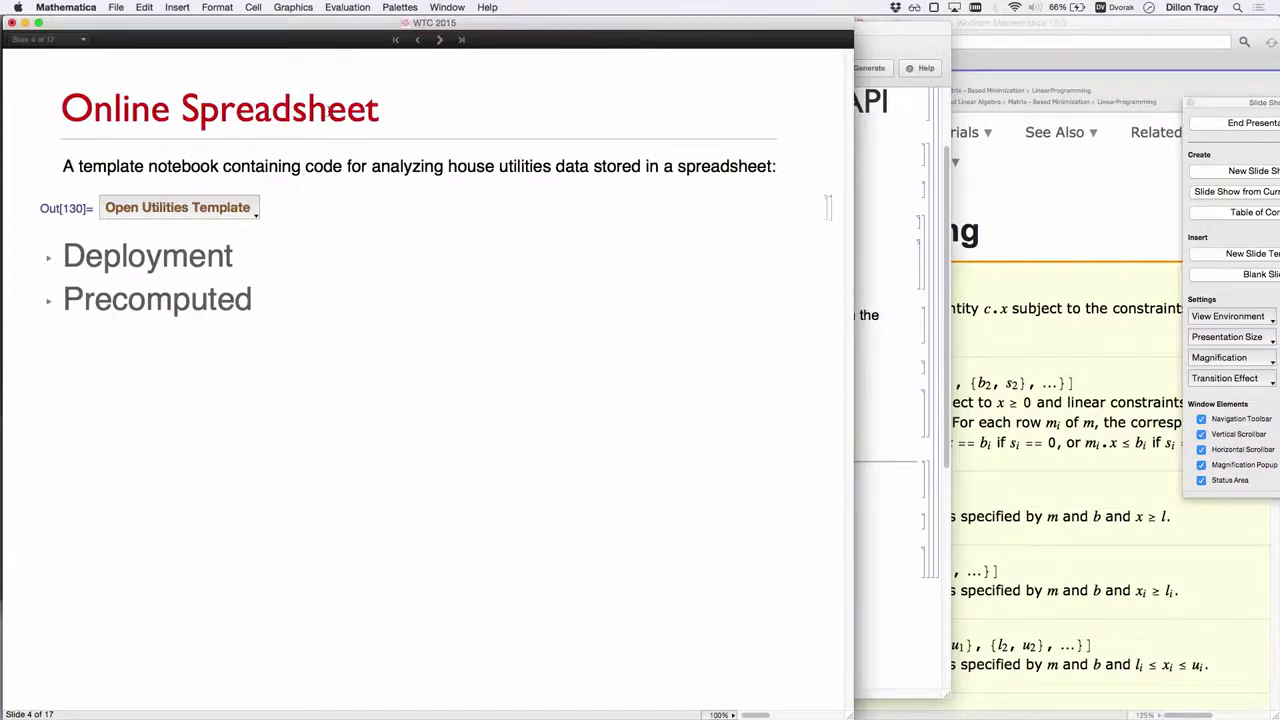
click(439, 40)
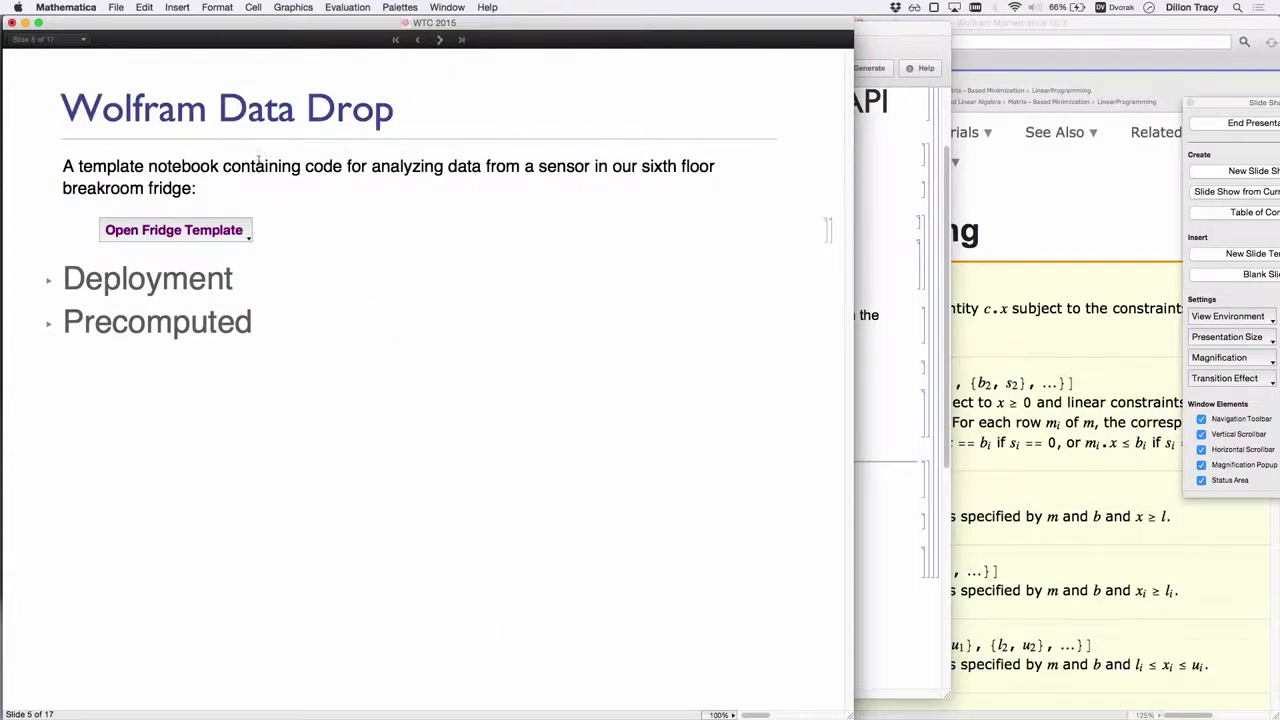
click(226, 231)
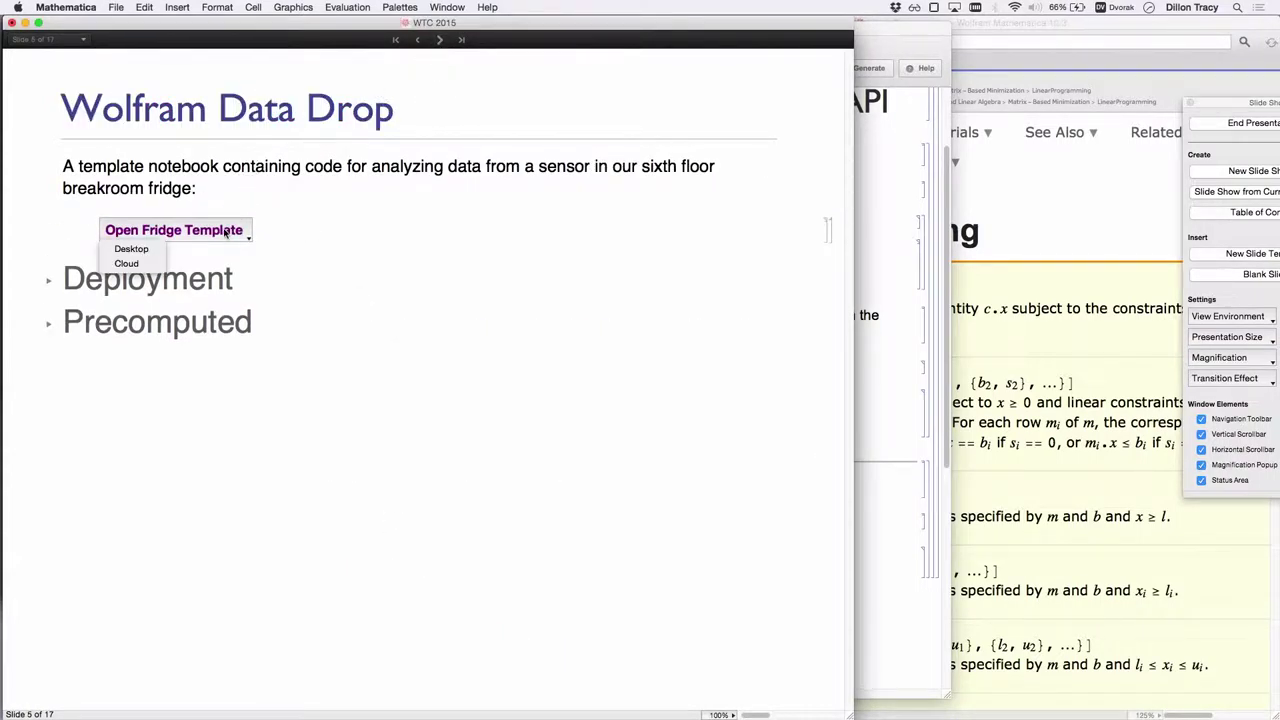
click(155, 250)
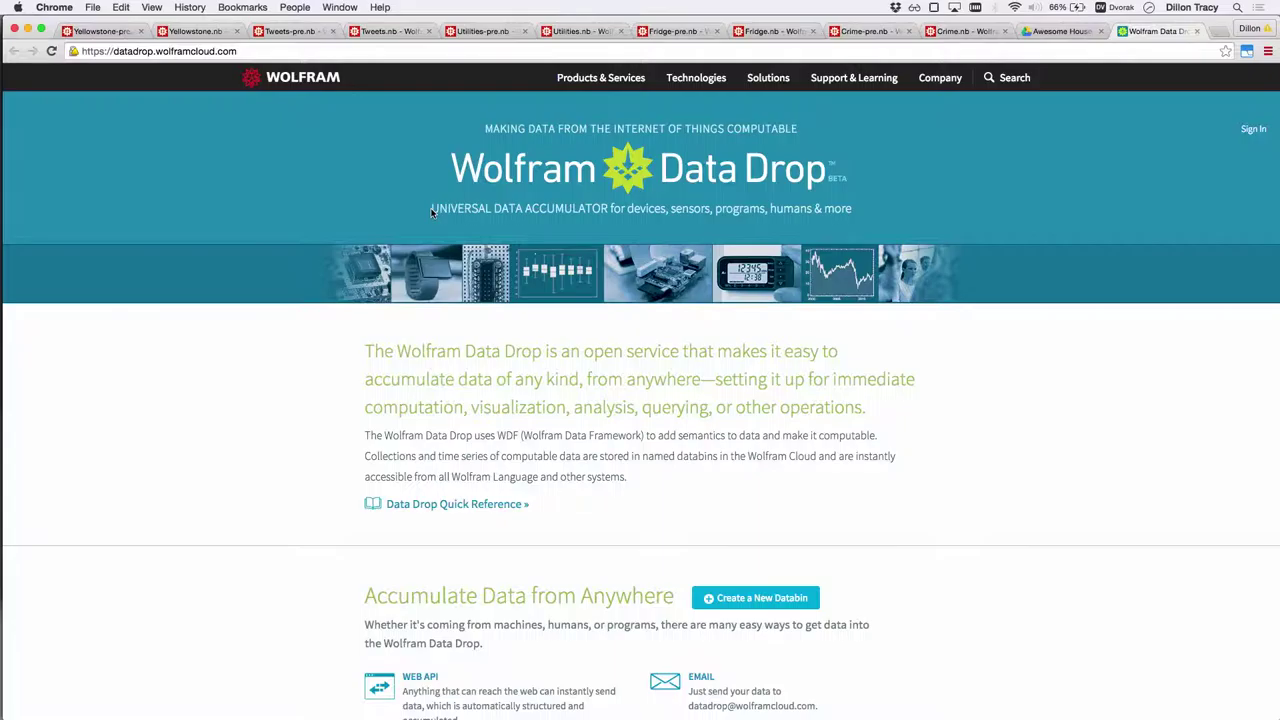
key(super+Tab)
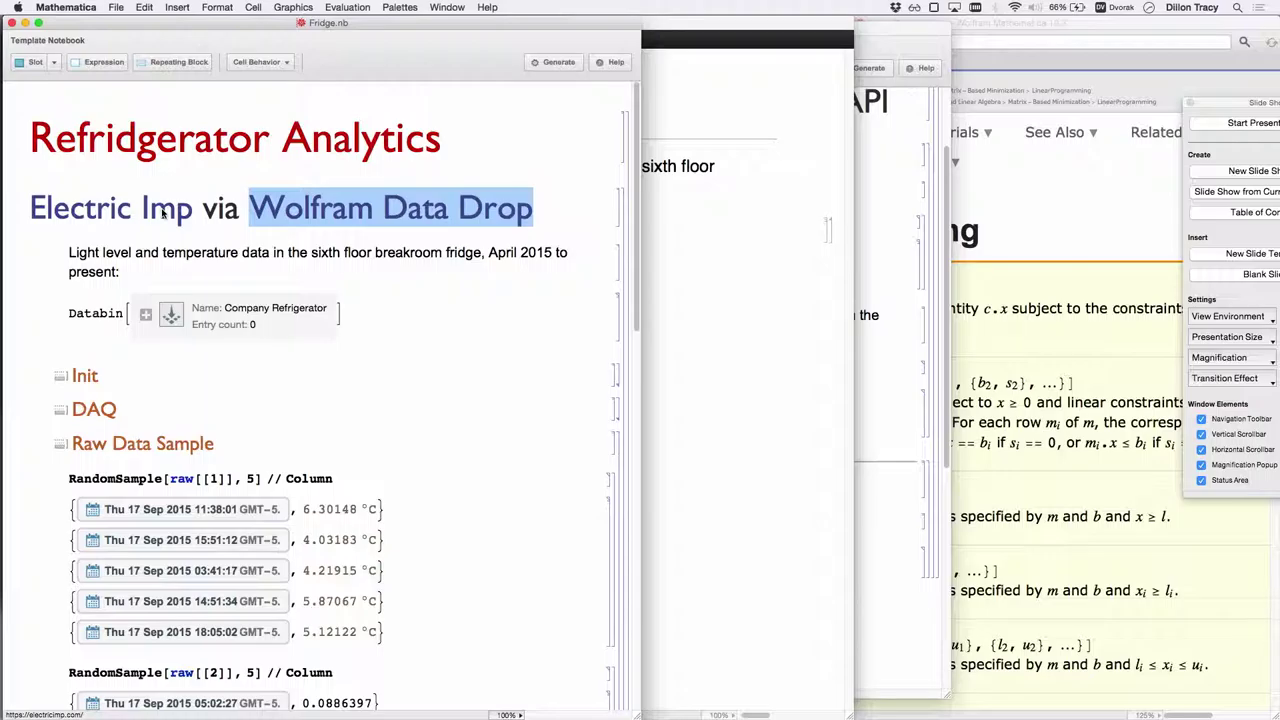
Step: Clear the selection in Fridge.nb and switch to the Data Drop homepage in Chrome
click(356, 346)
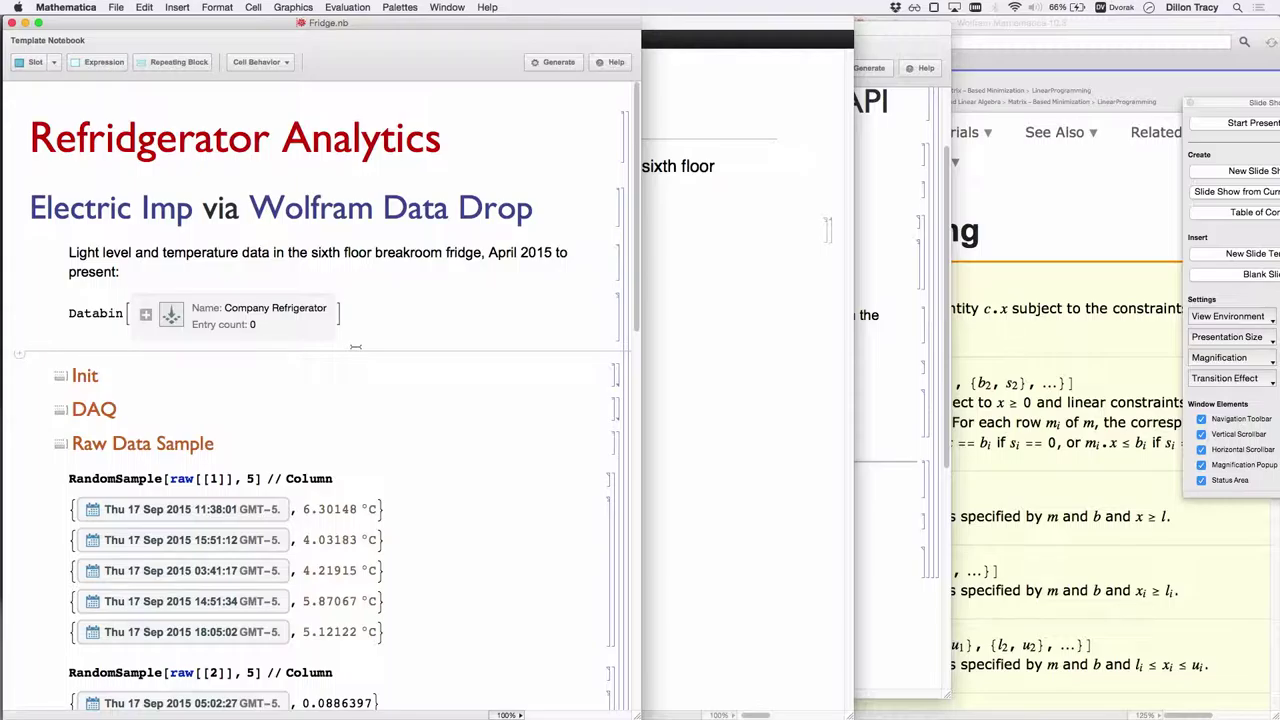
key(super+Tab)
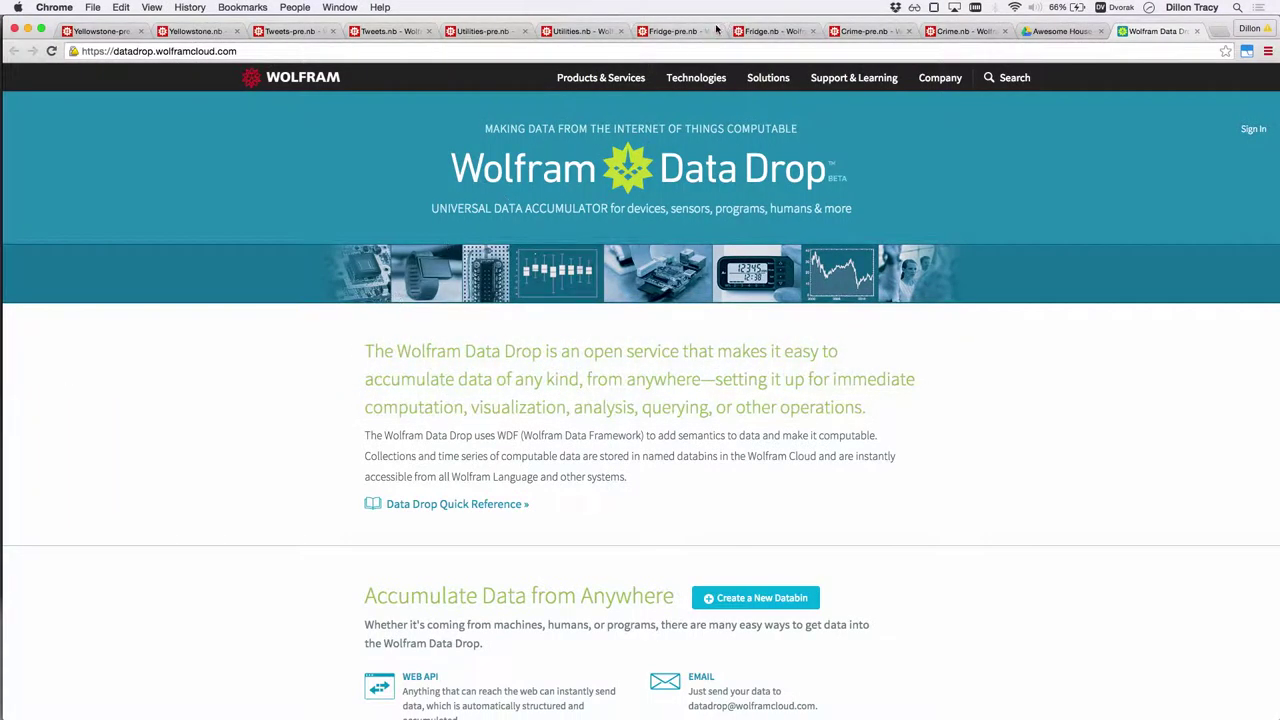
Step: Open Fridge-pre.nb in Wolfram Cloud and scroll to its temperature and light Time Series plot
click(757, 31)
click(672, 31)
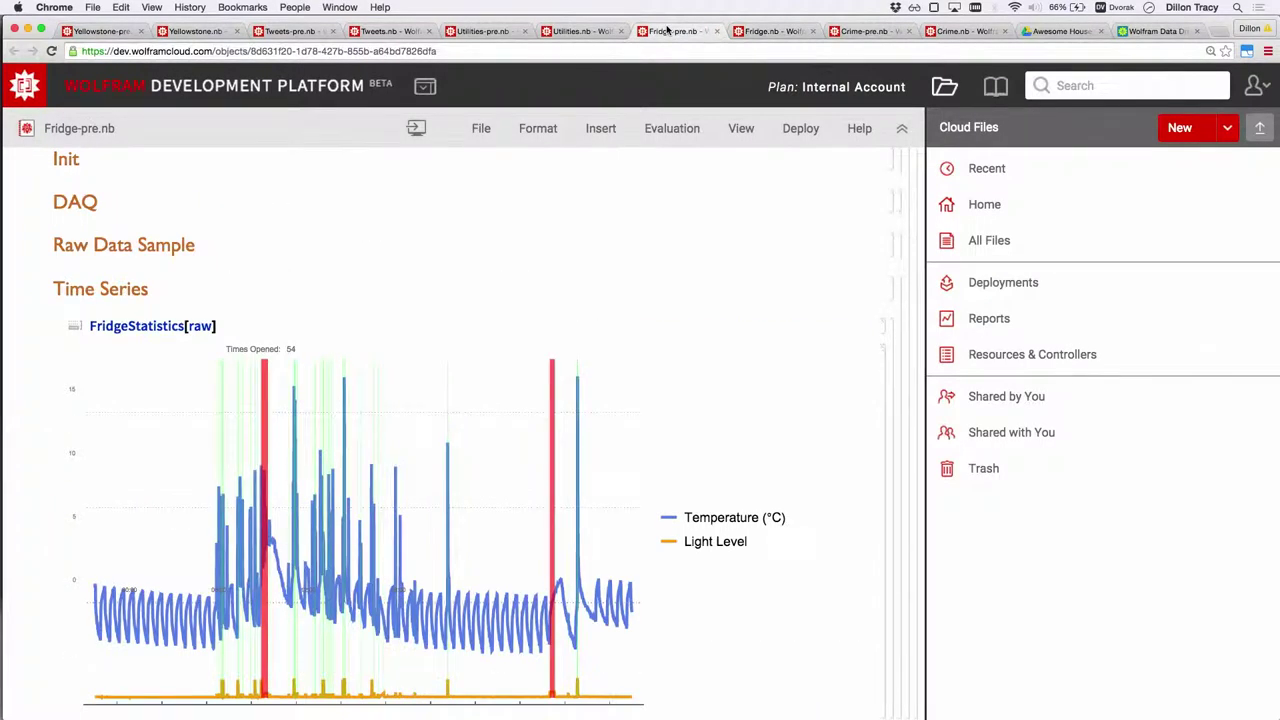
right_click(611, 183)
click(517, 251)
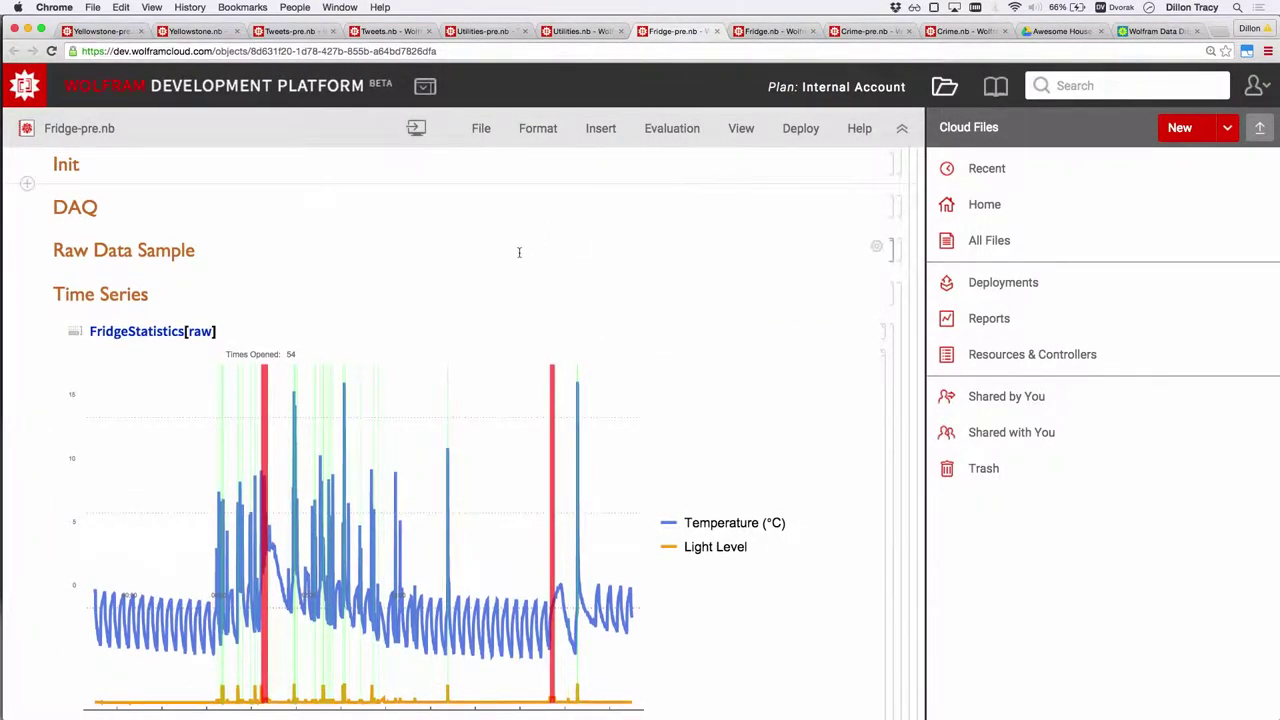
scroll(519, 253, up, 3)
scroll(519, 253, down, 5)
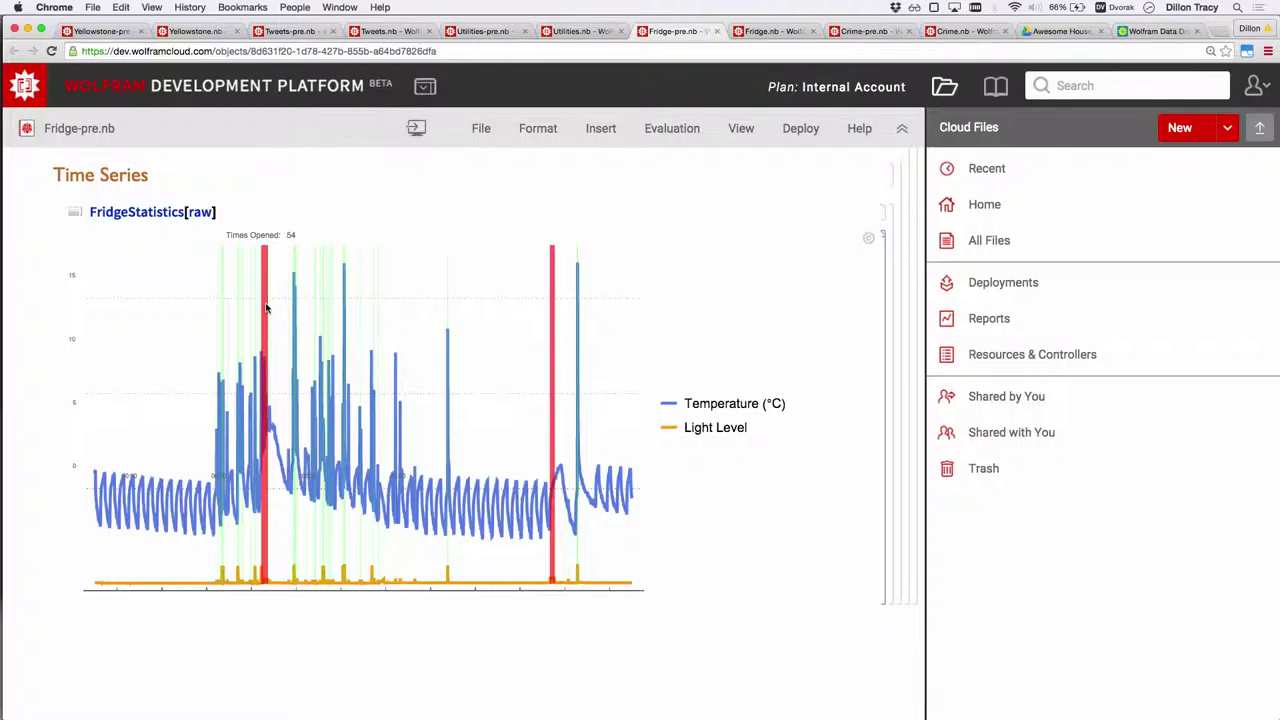
Step: Close Fridge.nb, advance to the Public API slide, and open the Chicago Crime template on the desktop
key(super+Tab)
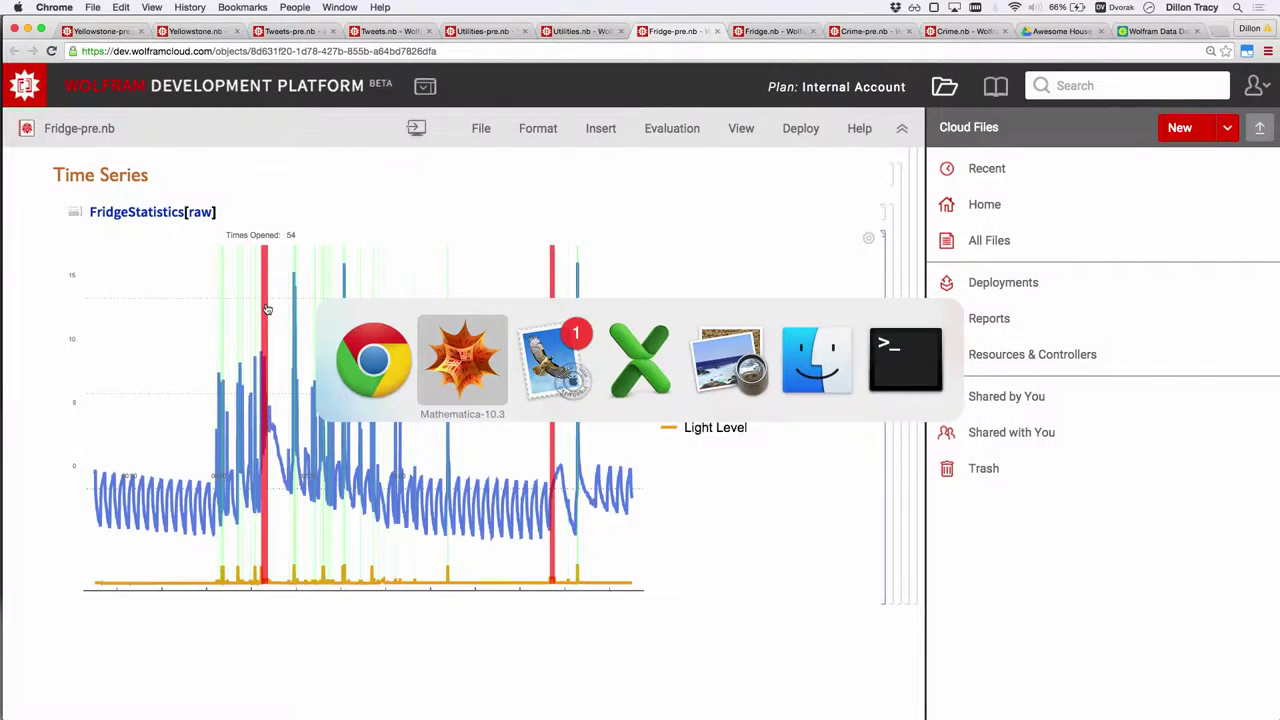
key(super+w)
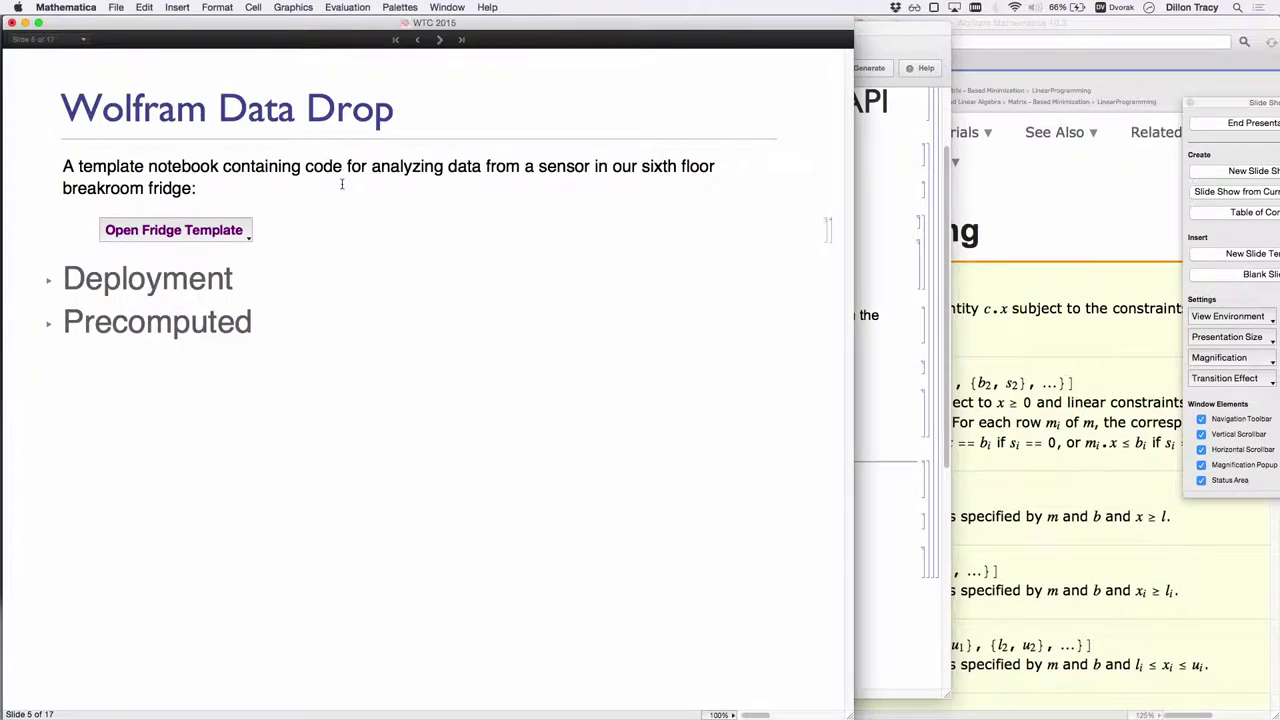
click(438, 40)
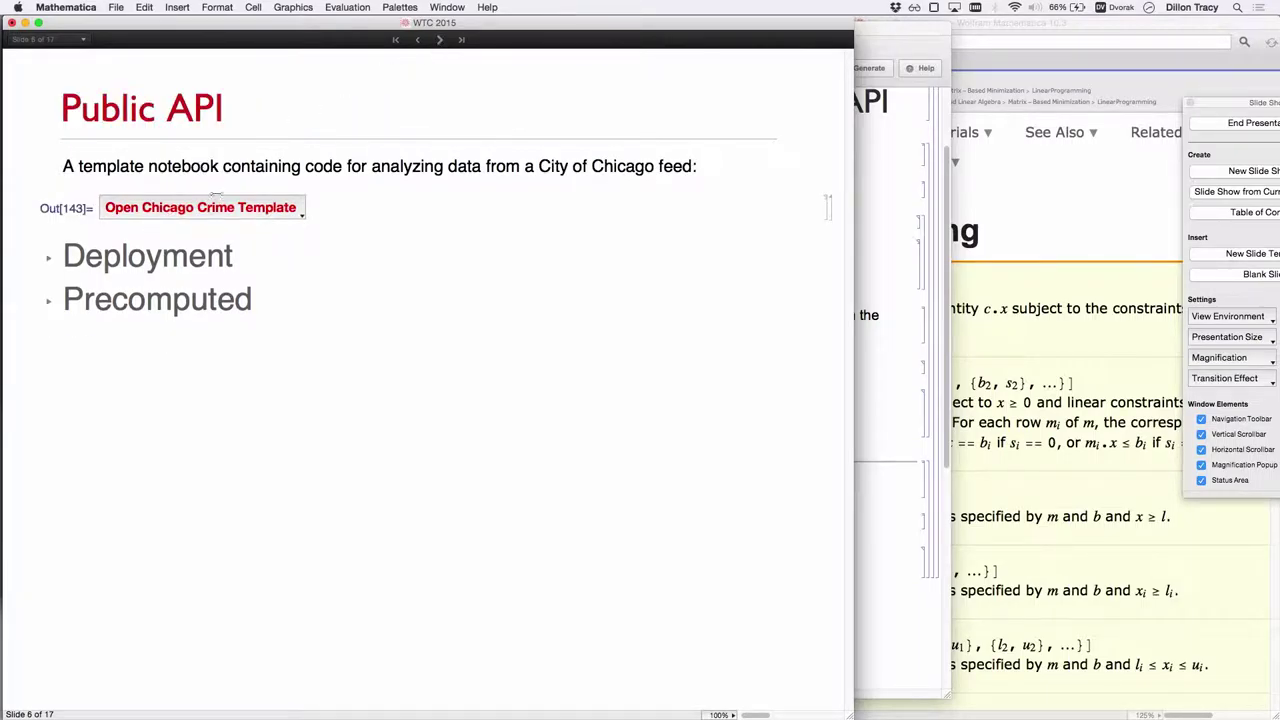
click(220, 207)
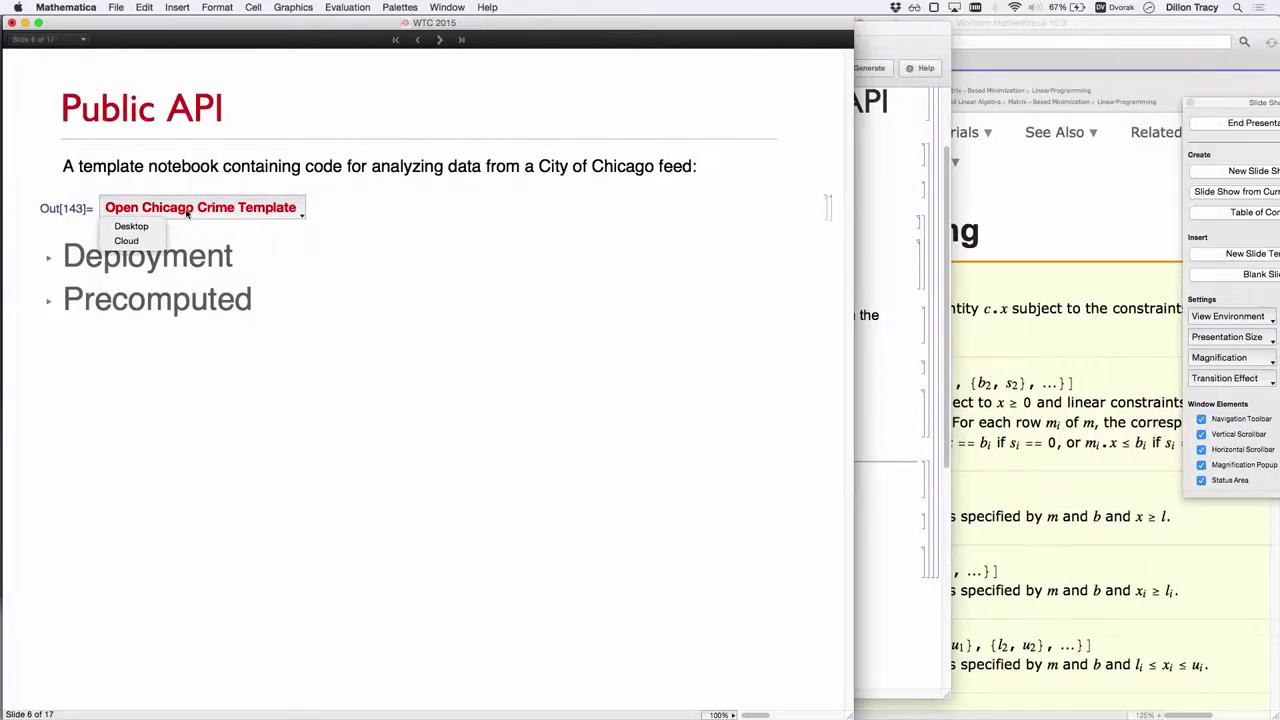
click(133, 227)
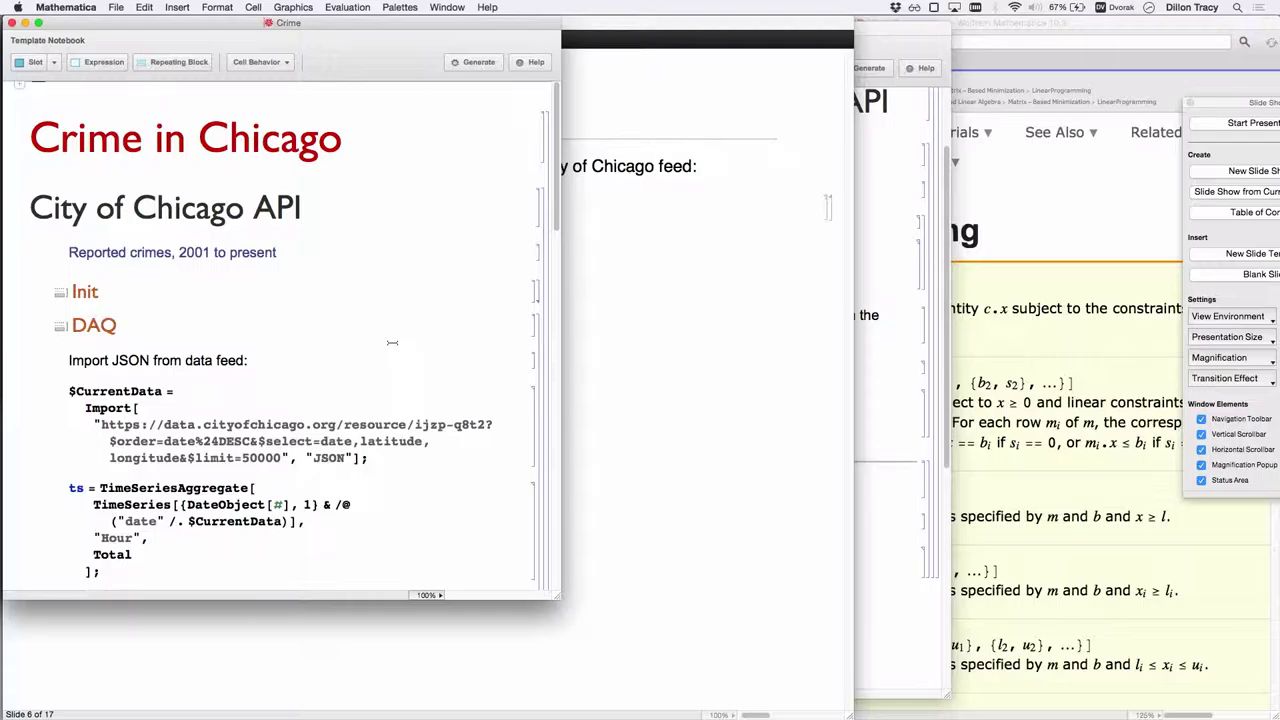
Step: Walk through the Crime template's DAQ code, highlighting Import and the TimeSeriesAggregate expression
scroll(392, 343, down, 3)
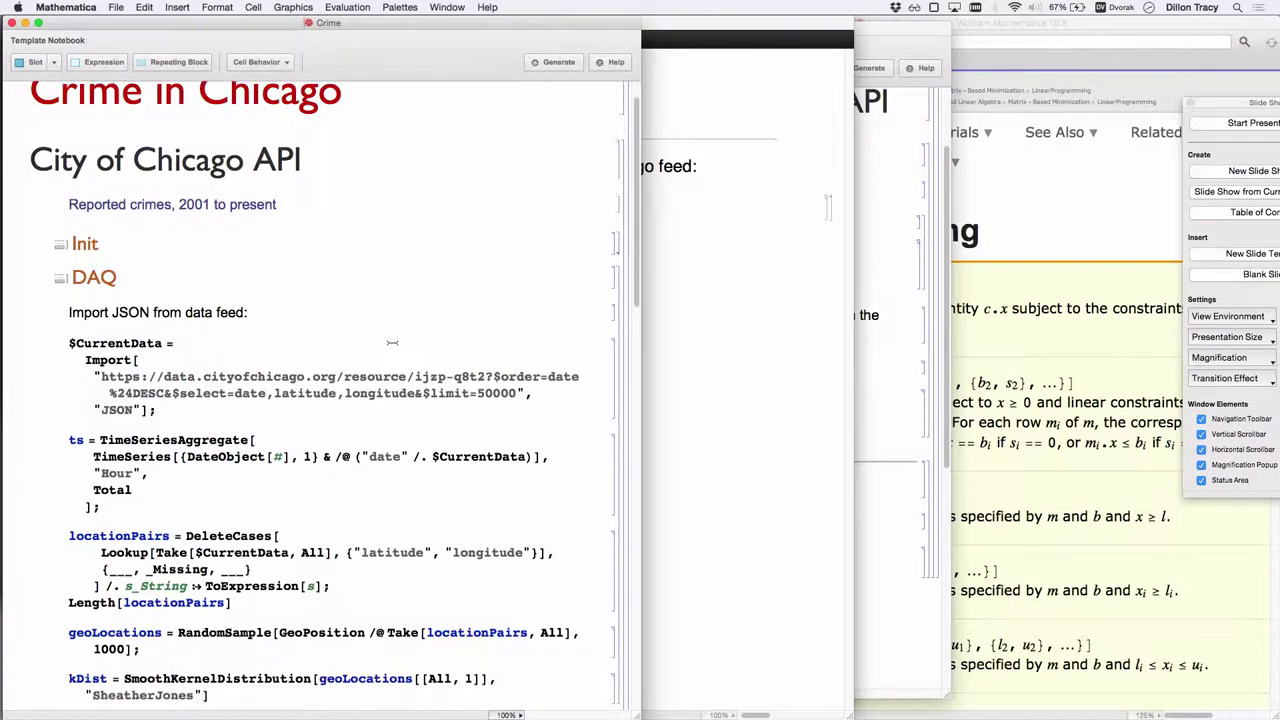
scroll(392, 343, down, 2)
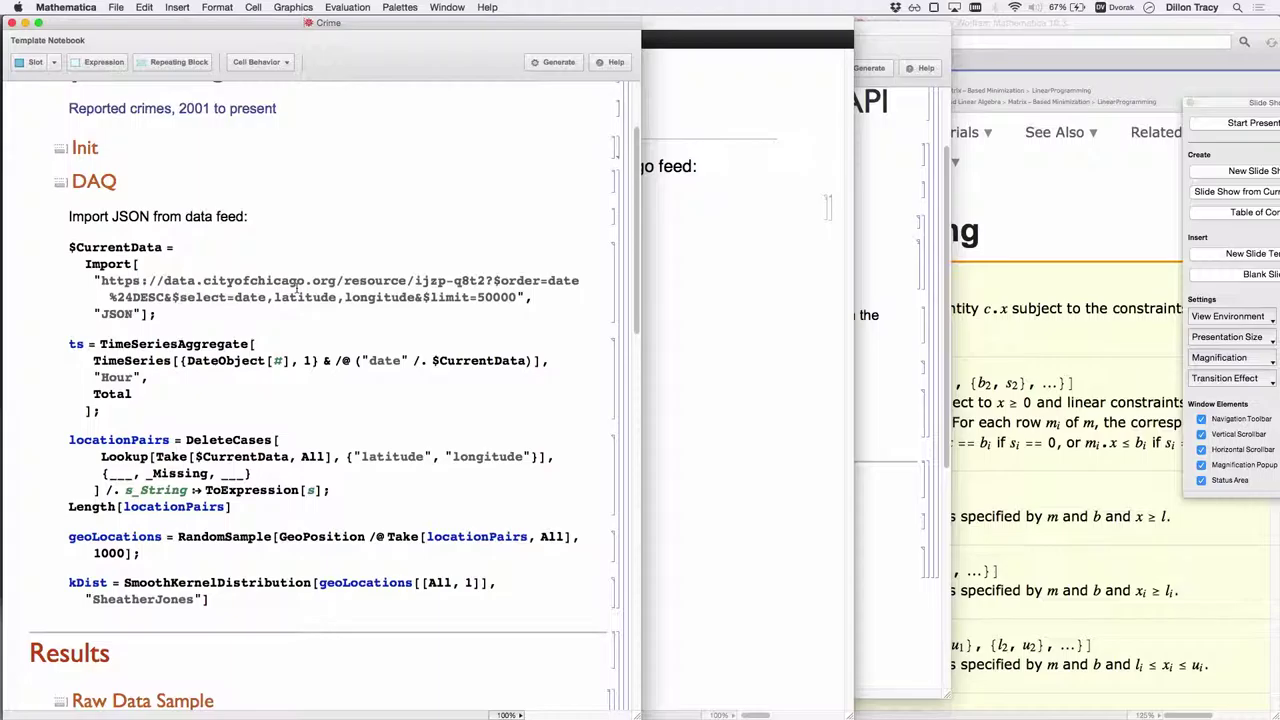
mouse_move(103, 268)
double_click(103, 266)
triple_click(186, 344)
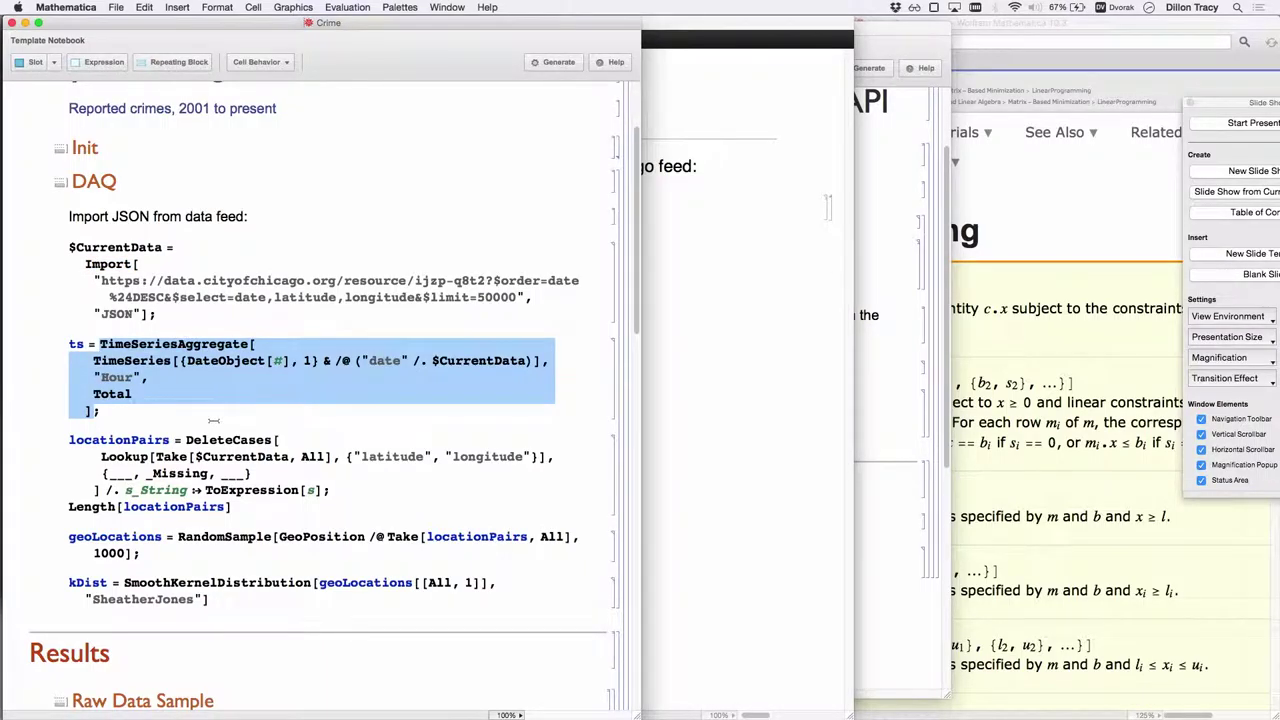
scroll(213, 420, down, 1)
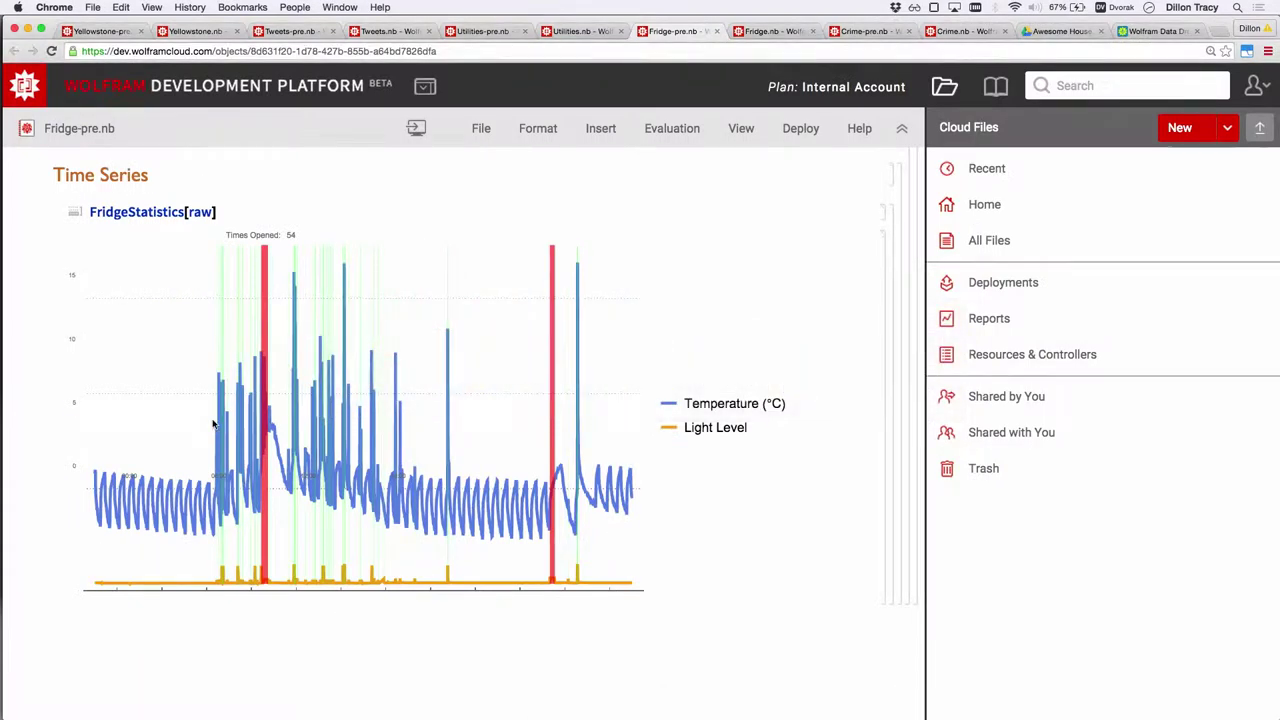
Step: Open Crime-pre.nb and select its first hourly crime time-series chart
click(862, 31)
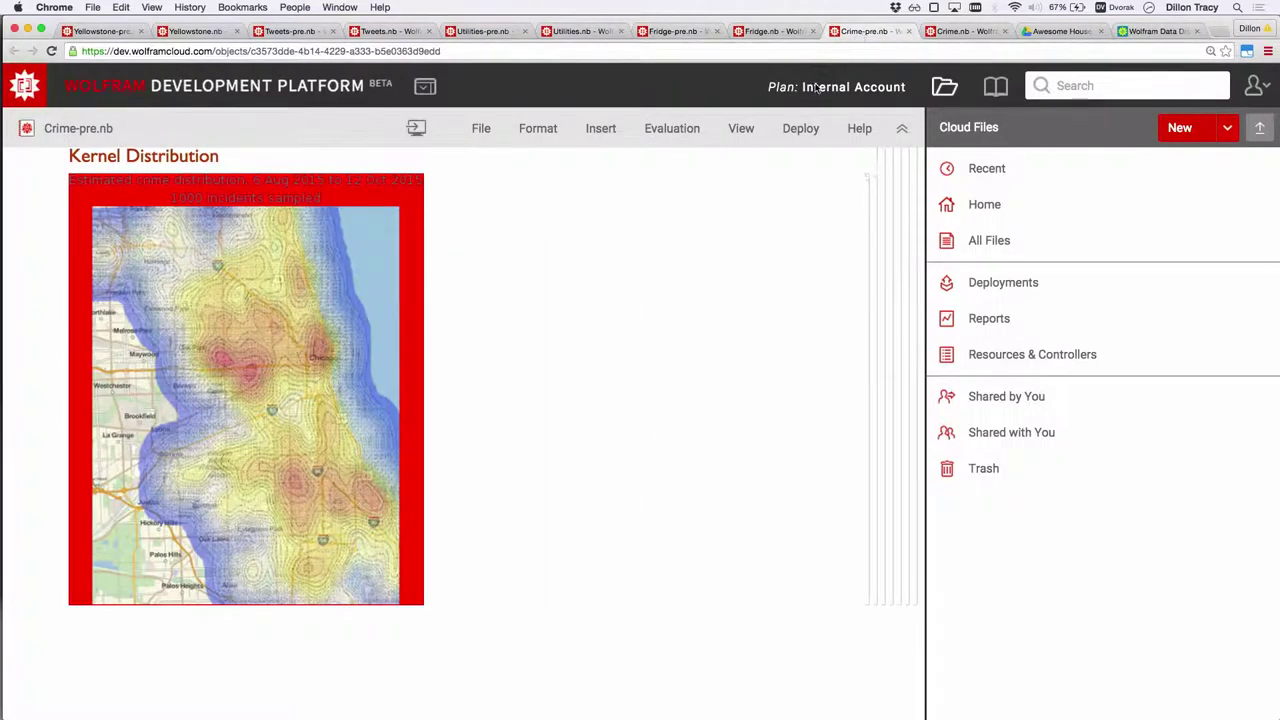
scroll(711, 234, up, 5)
scroll(711, 231, up, 5)
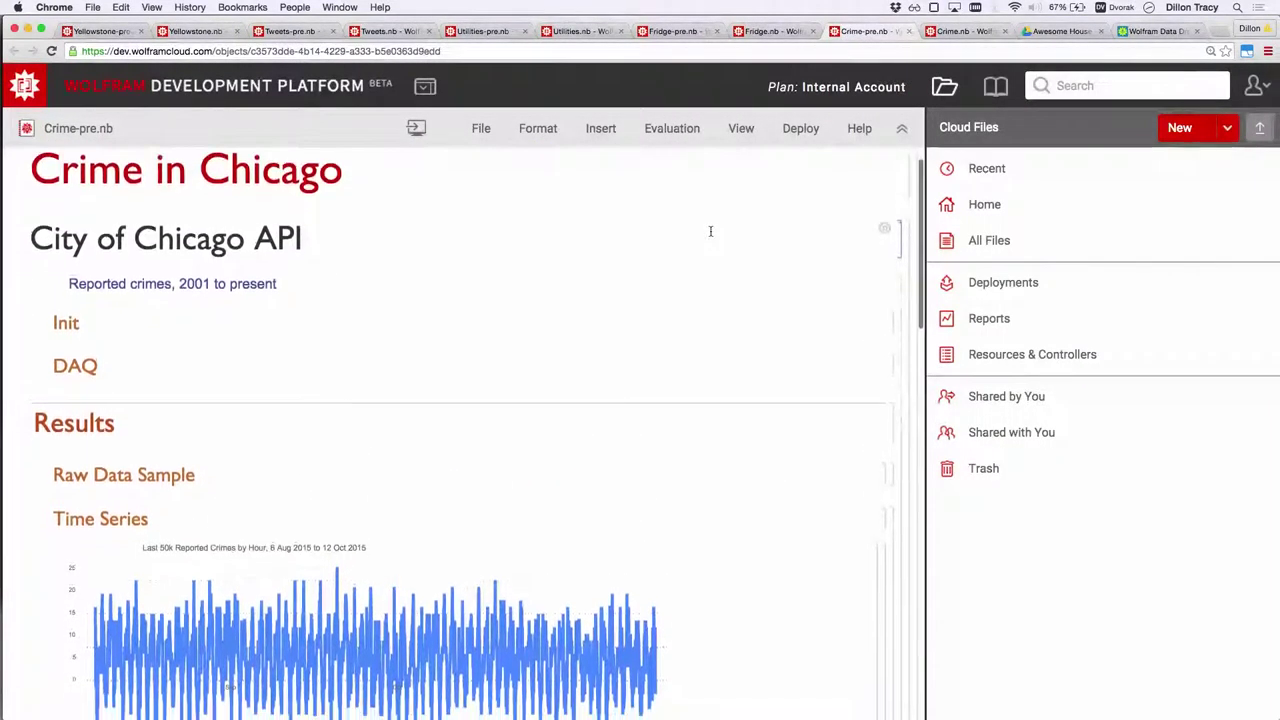
scroll(711, 232, down, 3)
scroll(711, 232, down, 1)
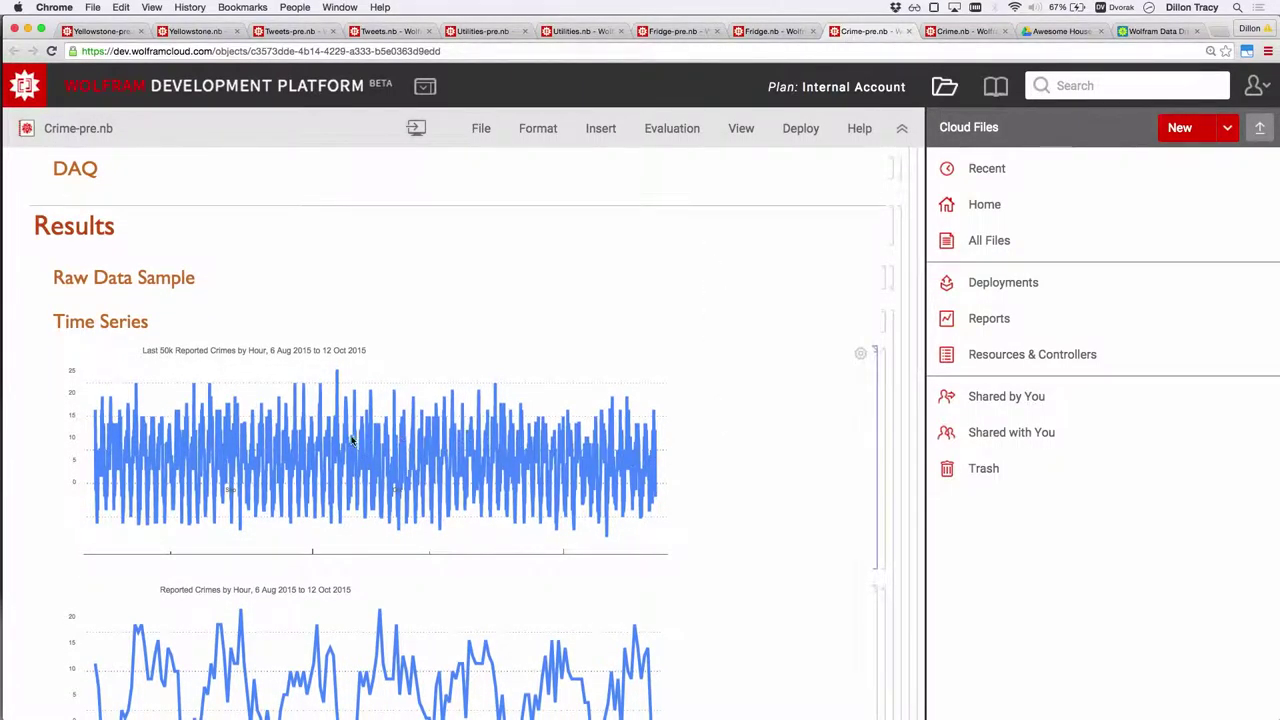
click(126, 454)
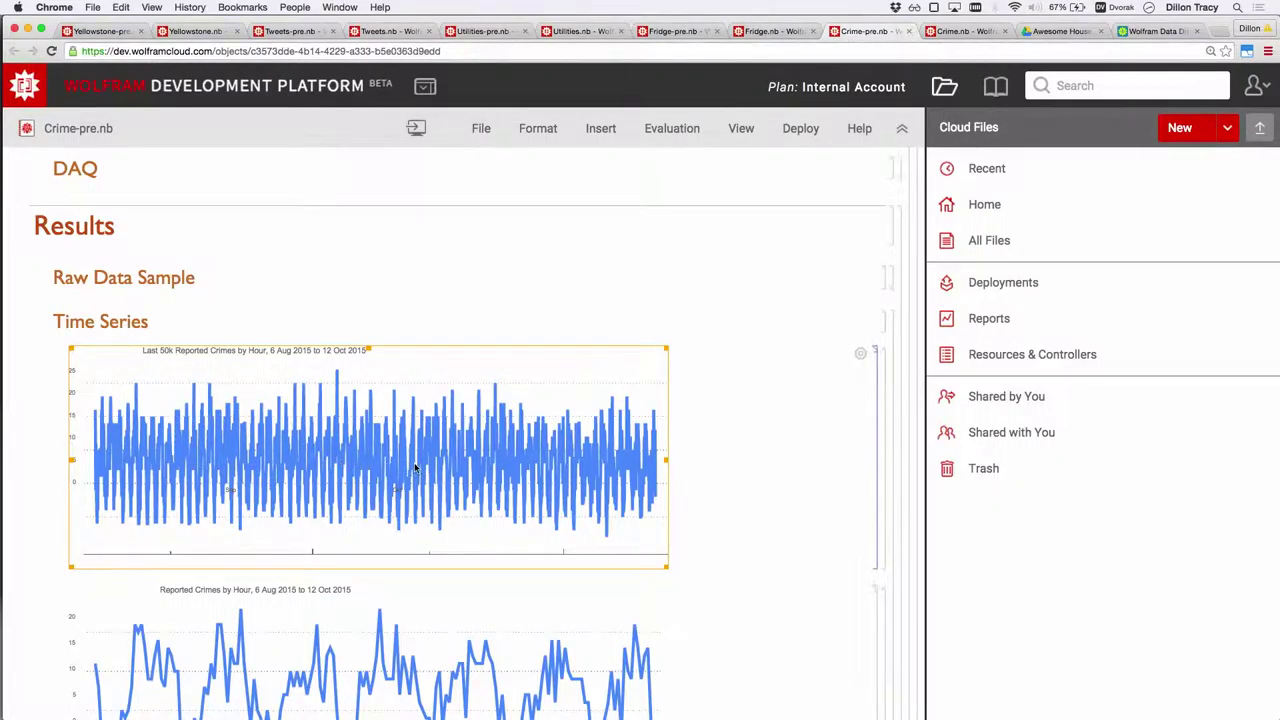
Step: Scroll down to the Mapping section's map of Chicago incidents
scroll(414, 462, down, 4)
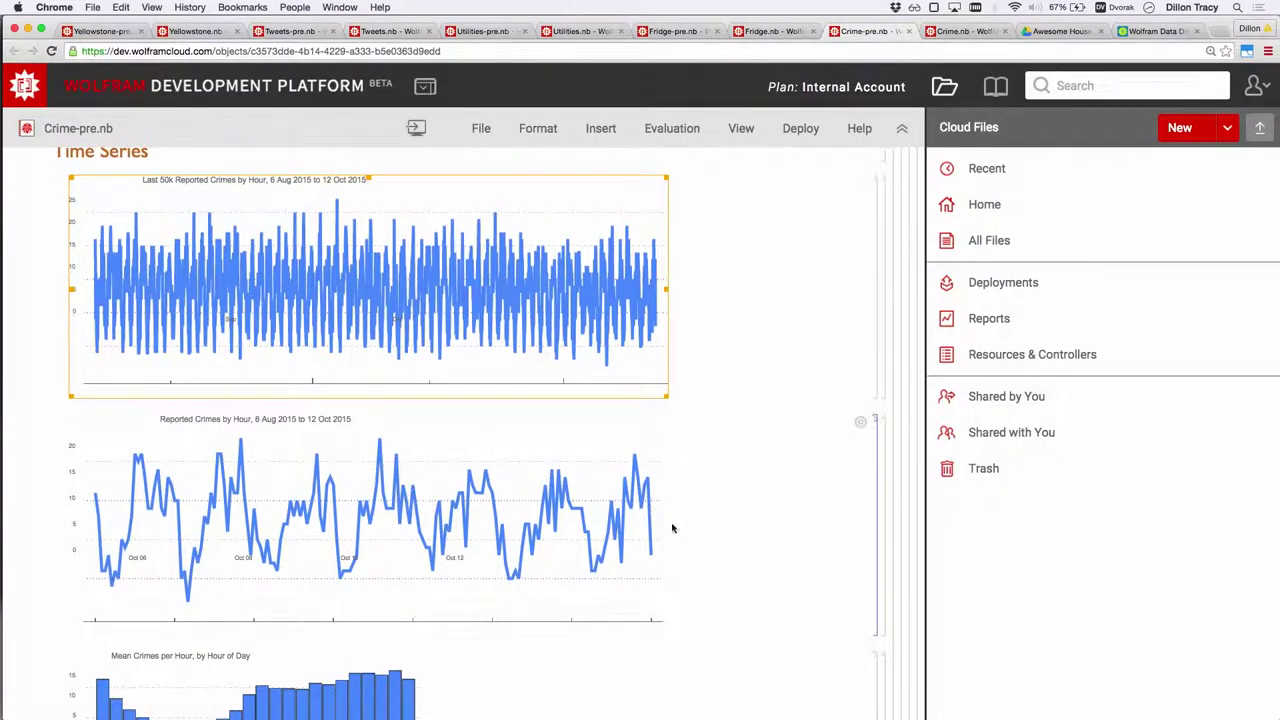
scroll(672, 528, down, 2)
scroll(672, 528, down, 1)
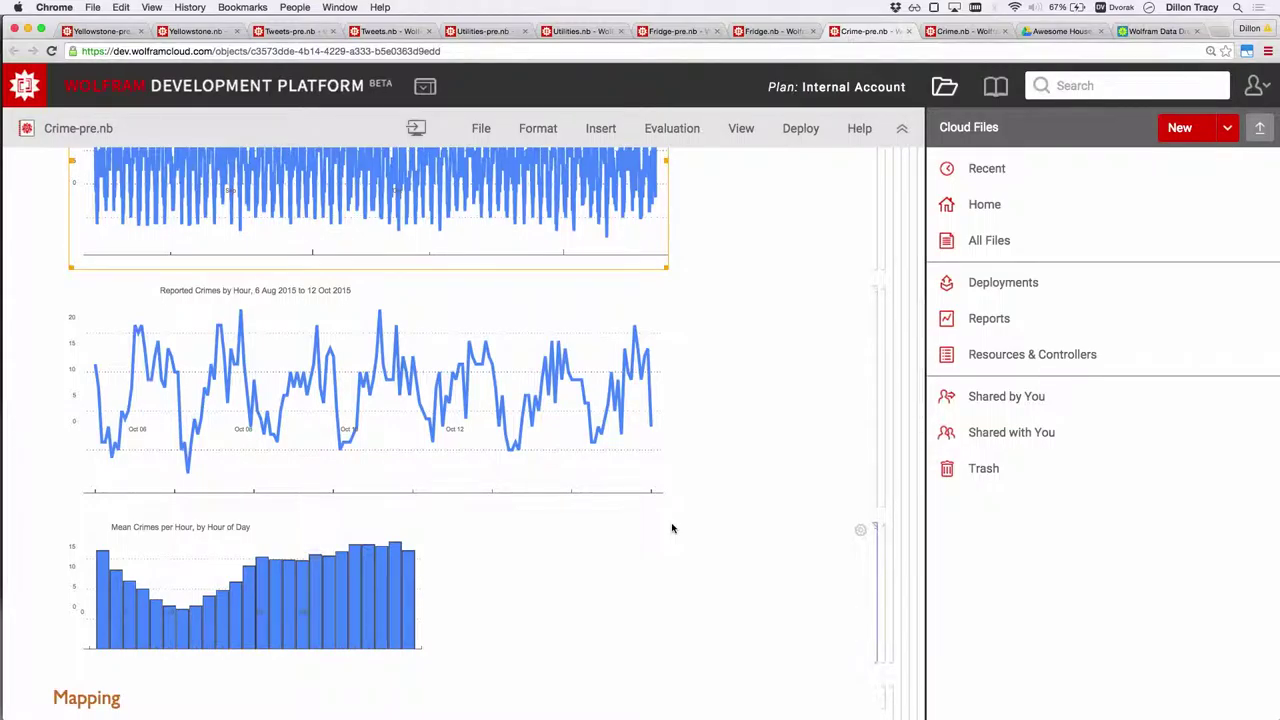
scroll(193, 600, down, 1)
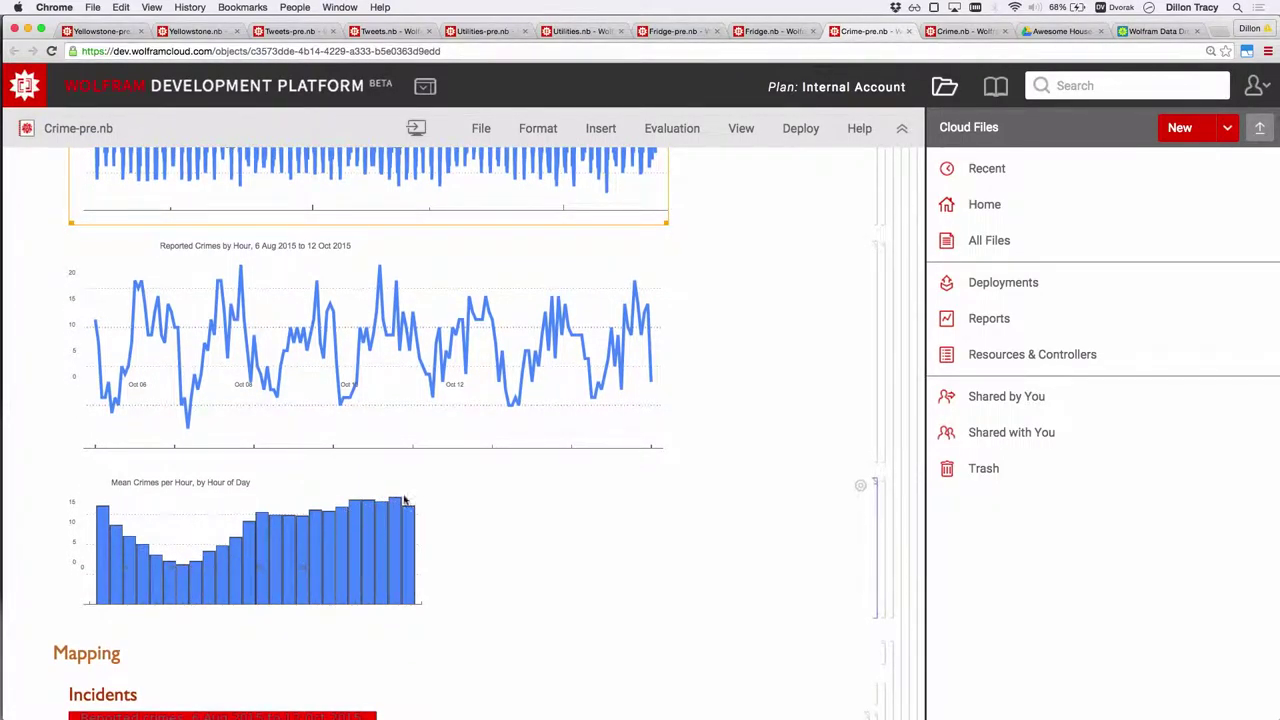
scroll(745, 429, down, 1)
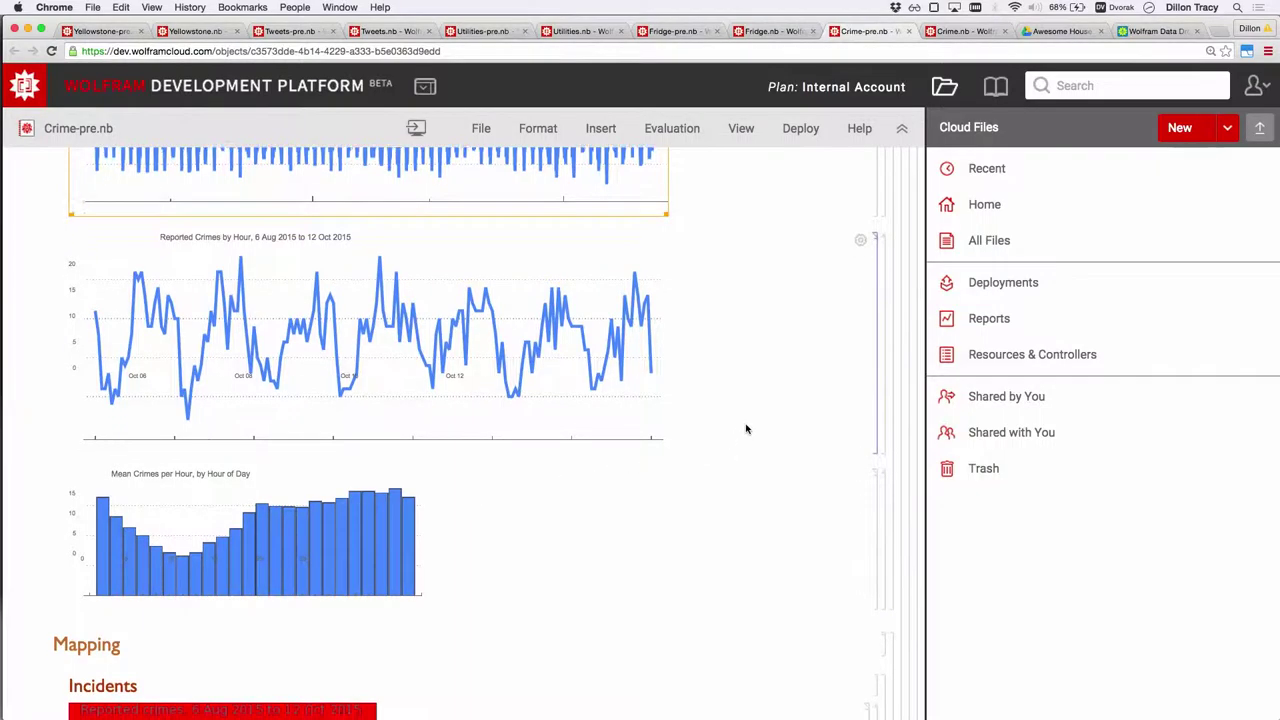
scroll(745, 429, down, 5)
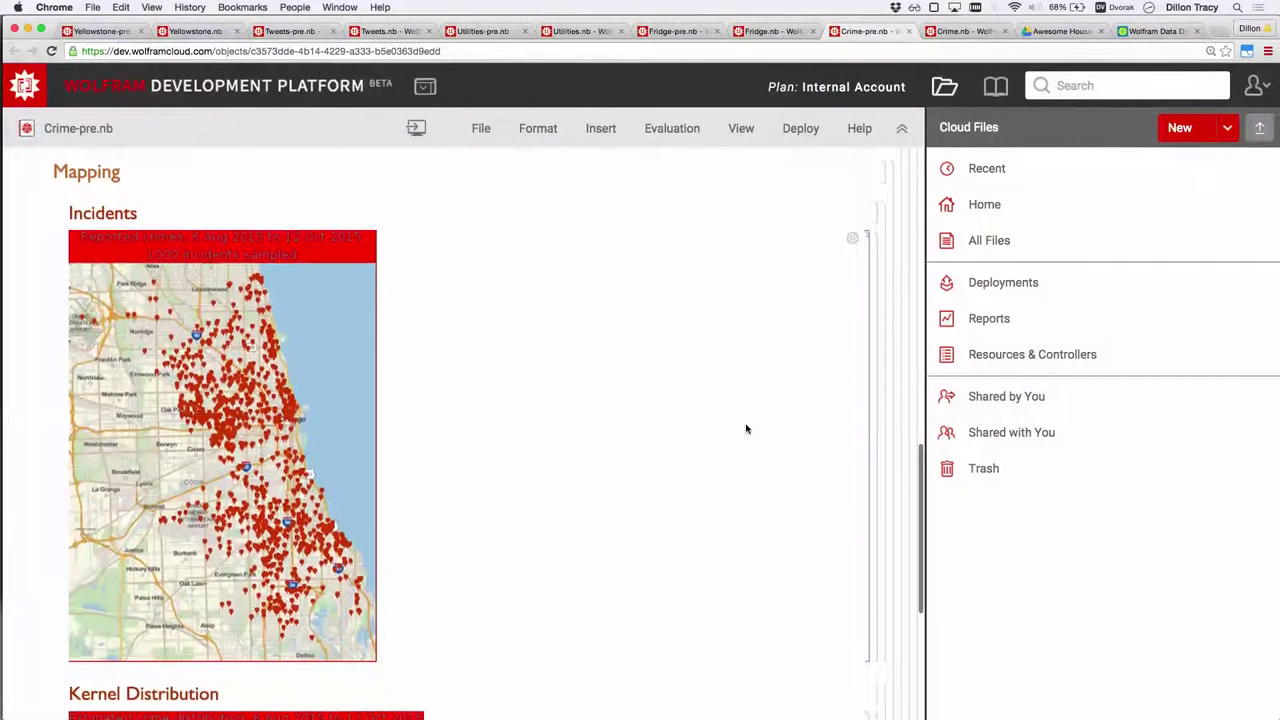
scroll(745, 429, down, 1)
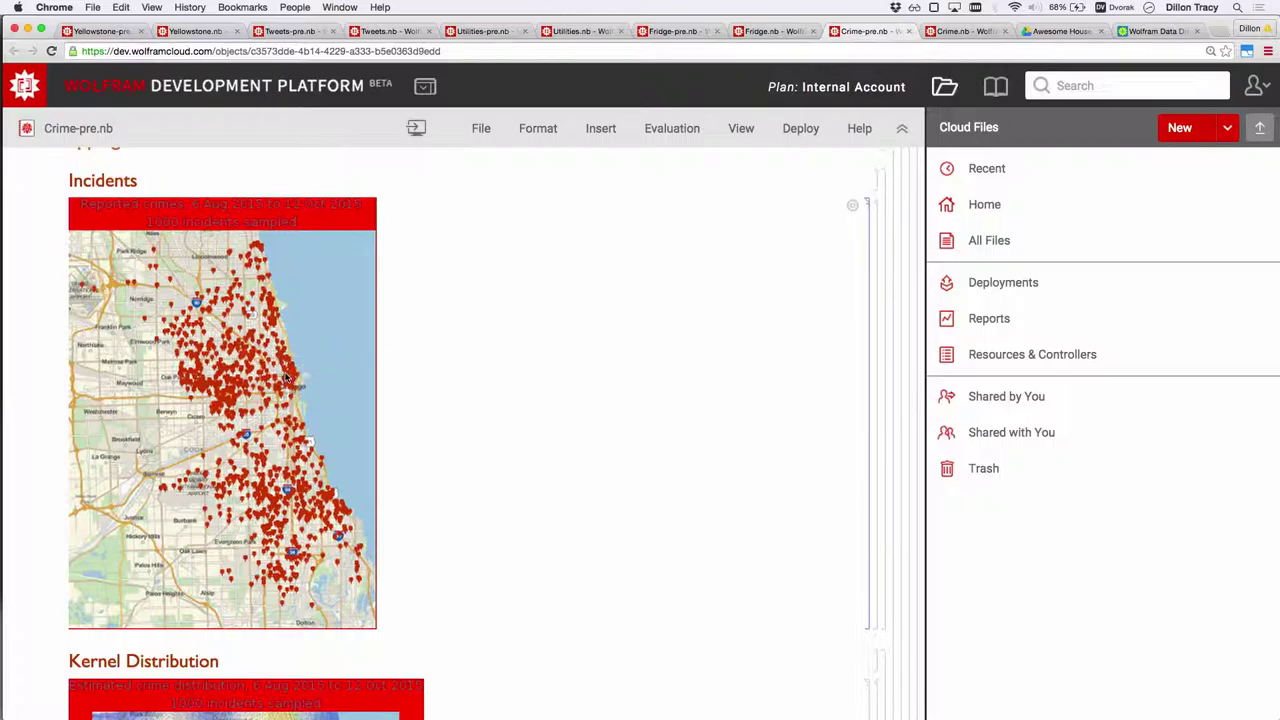
scroll(285, 376, down, 5)
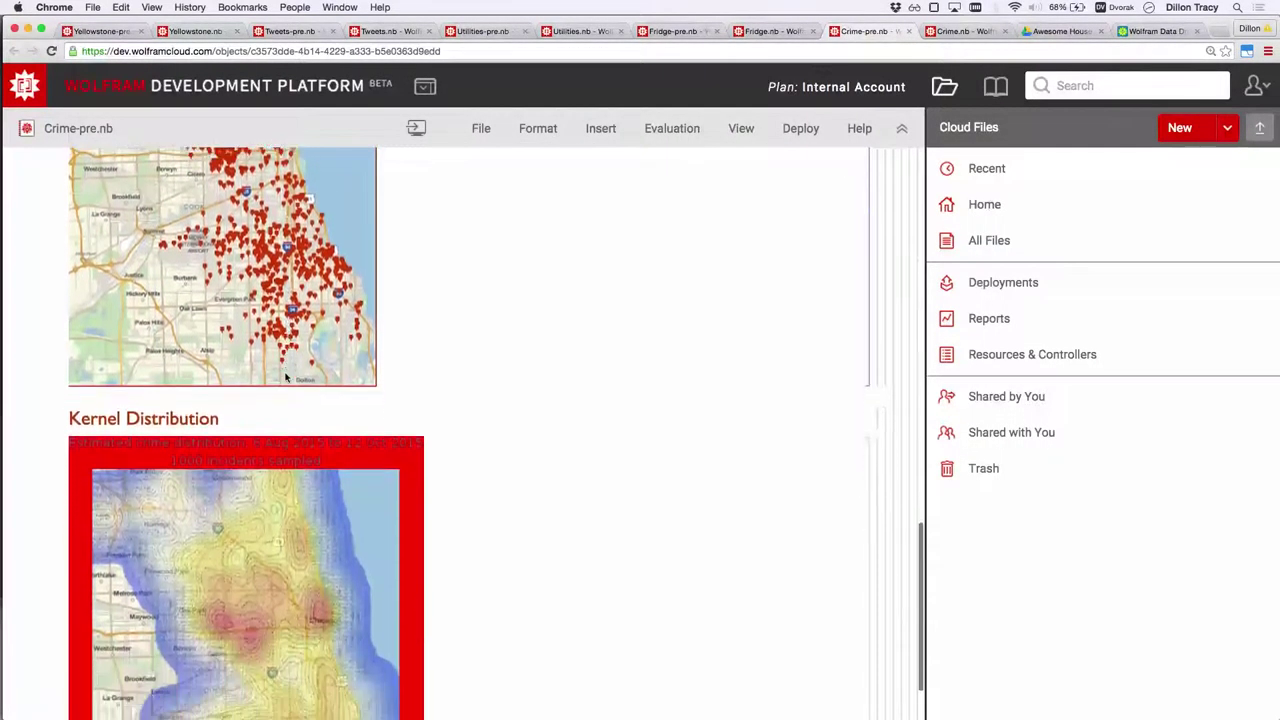
scroll(285, 376, down, 5)
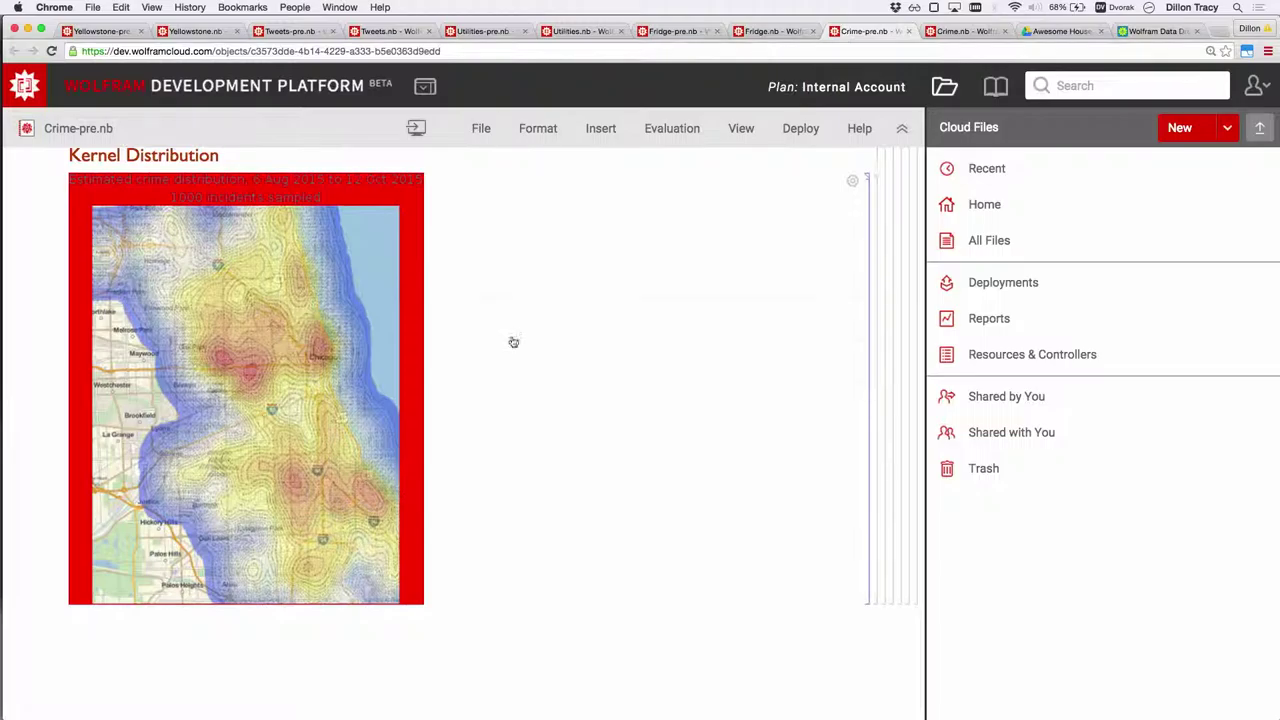
key(super+Tab)
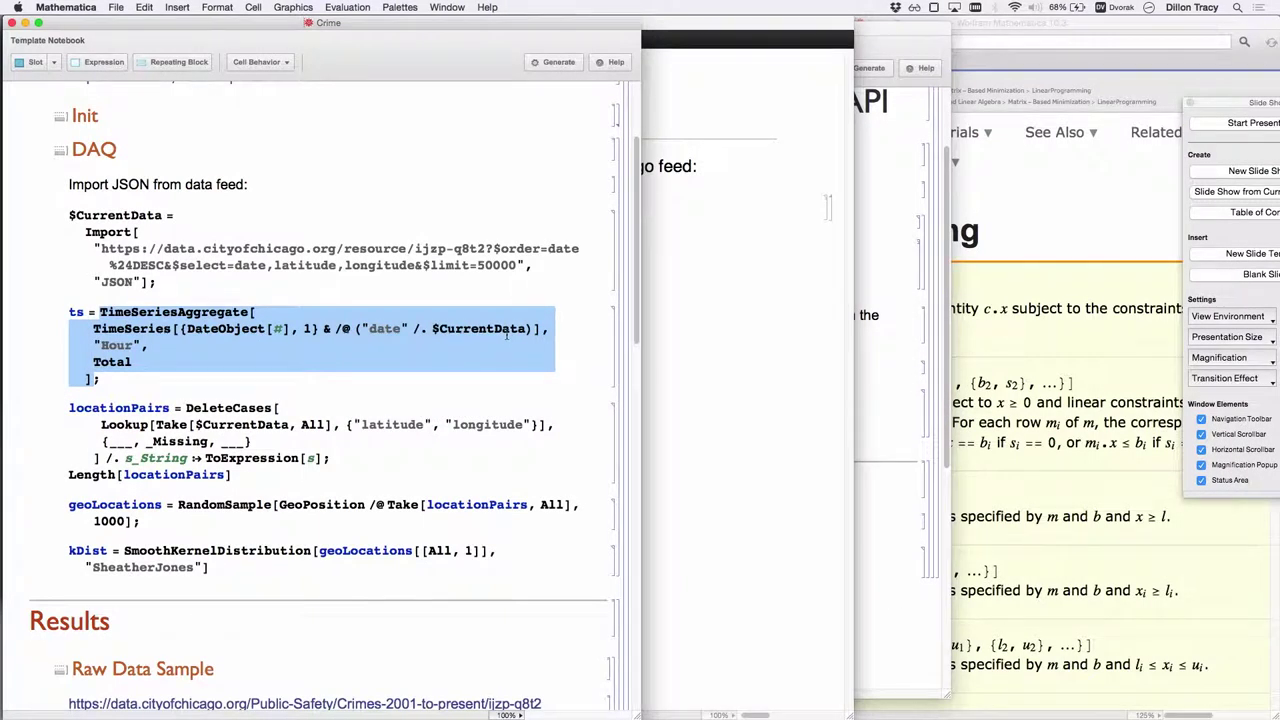
Step: Advance to the Debt Profiles slide and open the Credits and Fields Bloomberg CSV in Excel
key(super+grave)
click(441, 39)
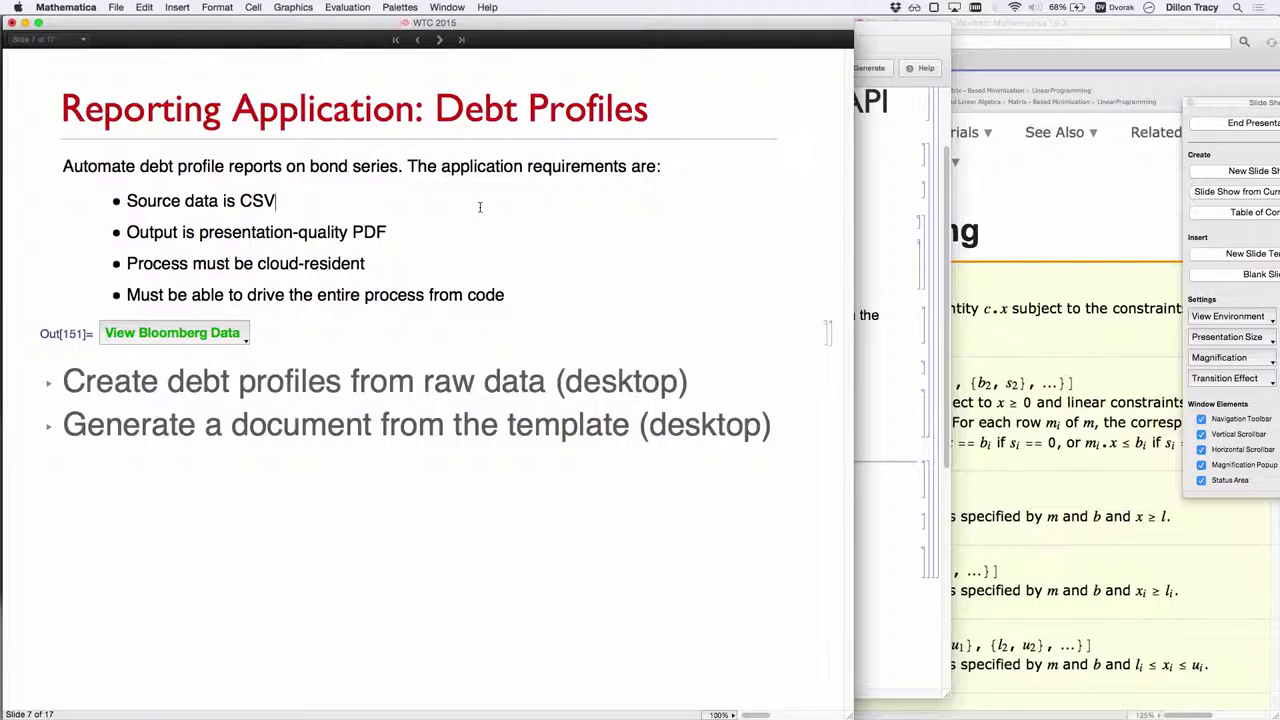
click(225, 337)
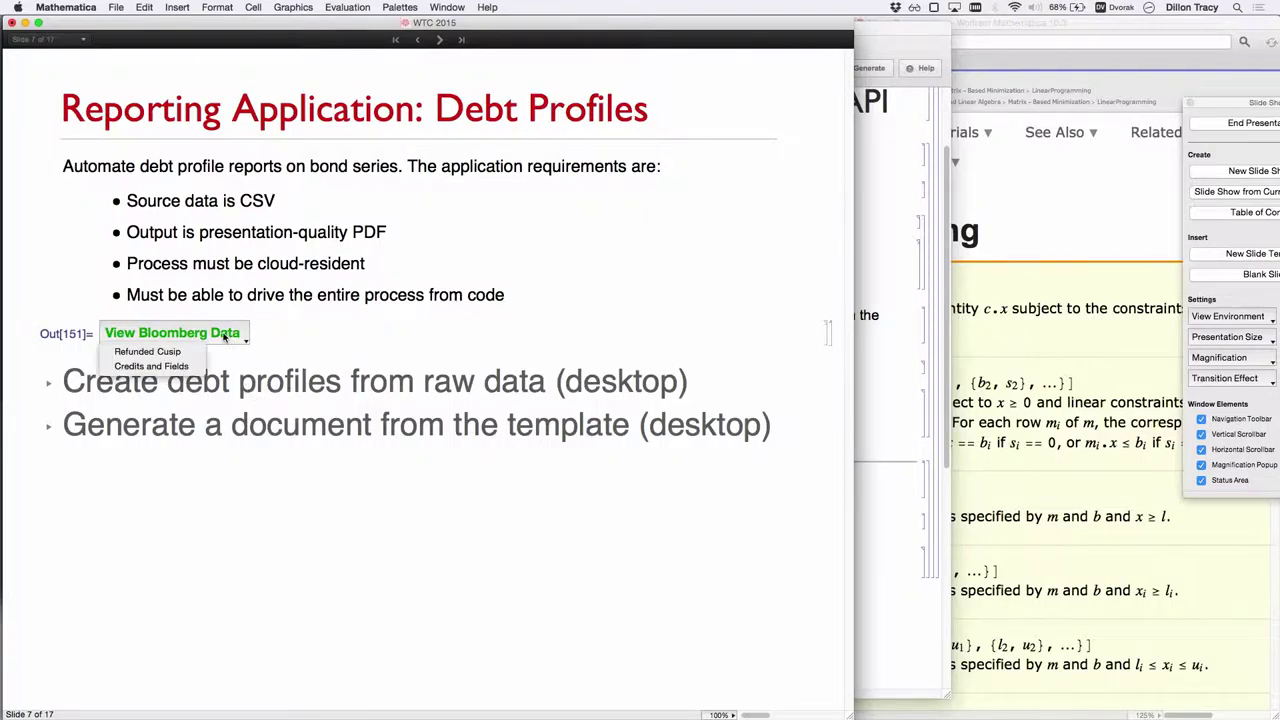
click(182, 355)
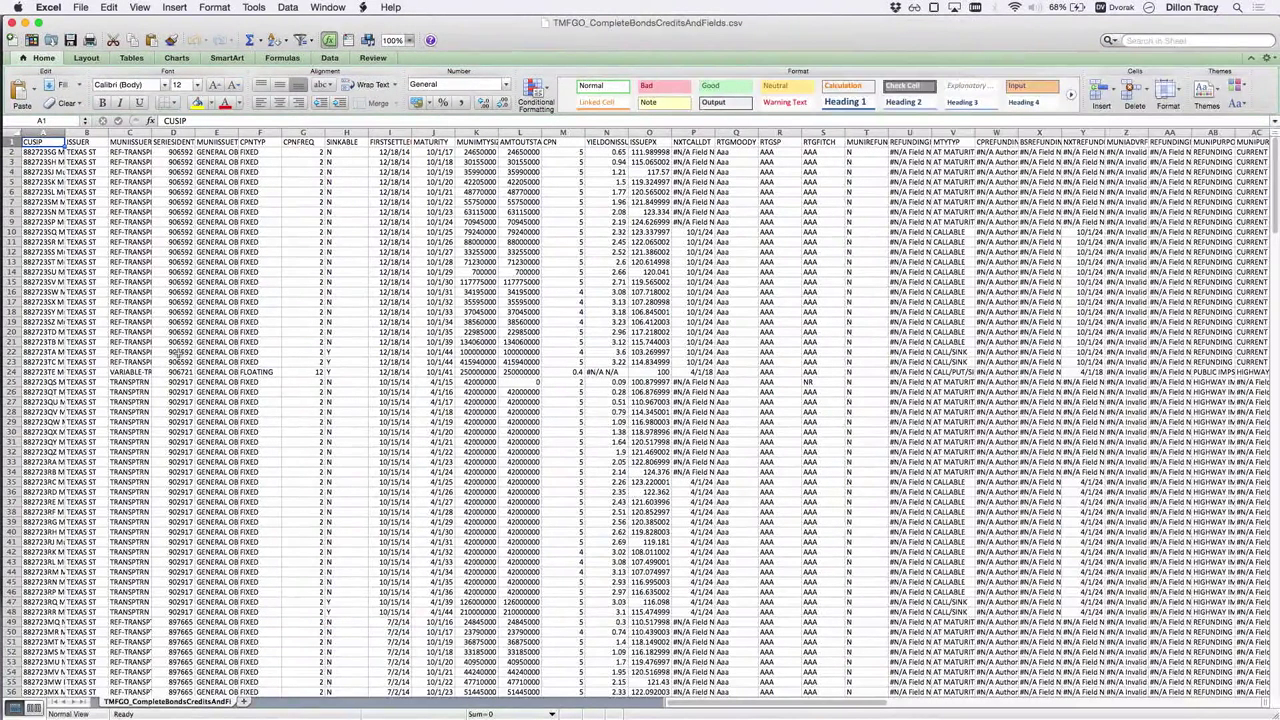
Step: Browse the TMFGO_CompleteBondsCreditsAndFields.csv rows, then return to the Debt Profiles slide
scroll(503, 334, right, 15)
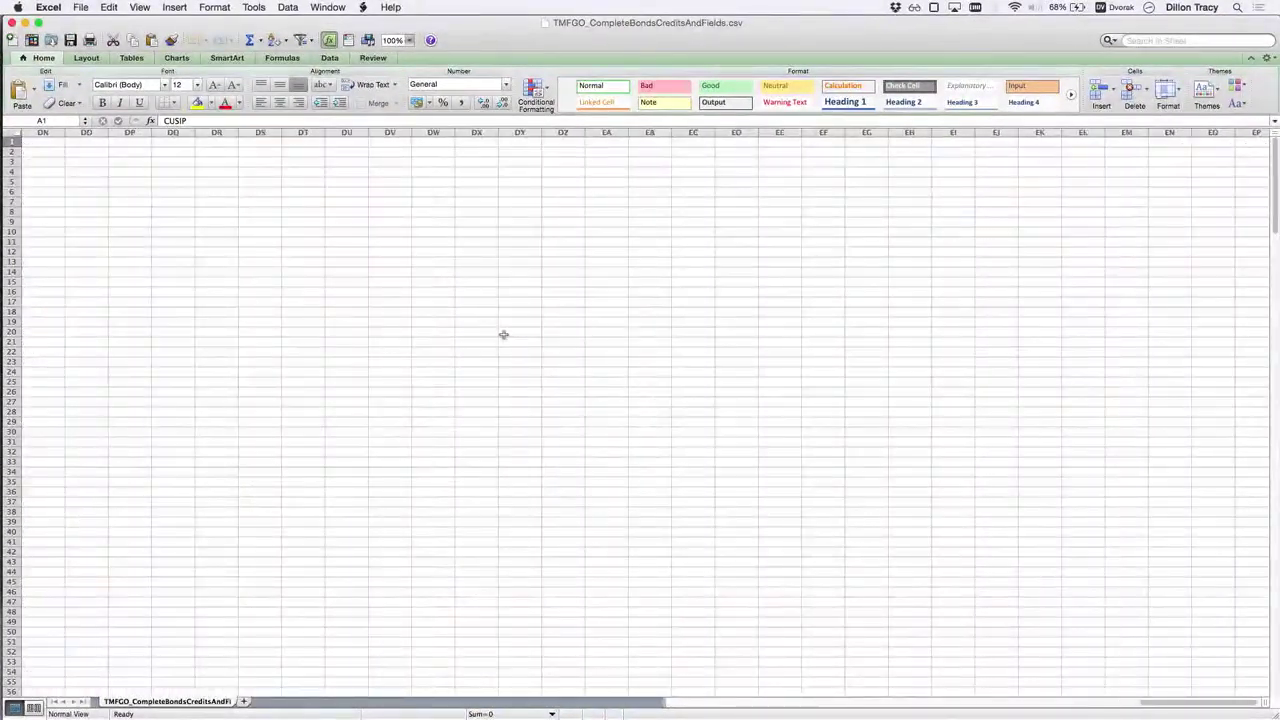
scroll(503, 334, left, 15)
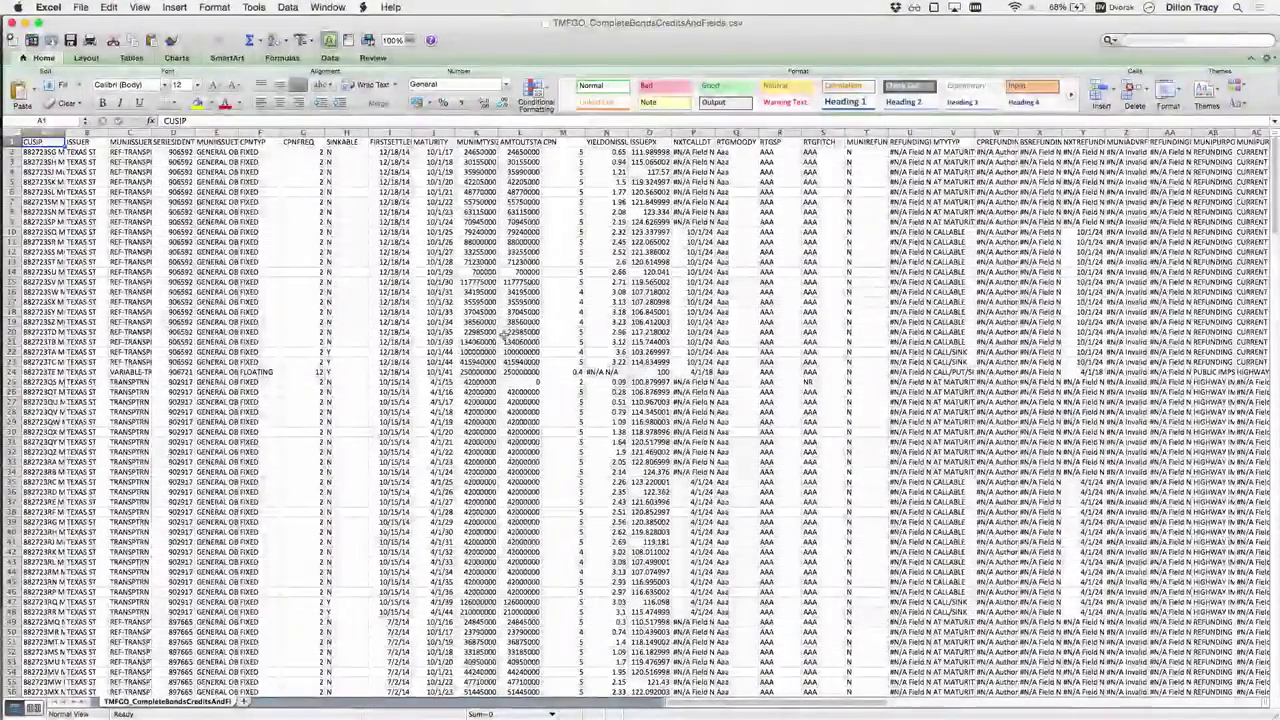
scroll(504, 334, down, 3)
scroll(504, 335, down, 17)
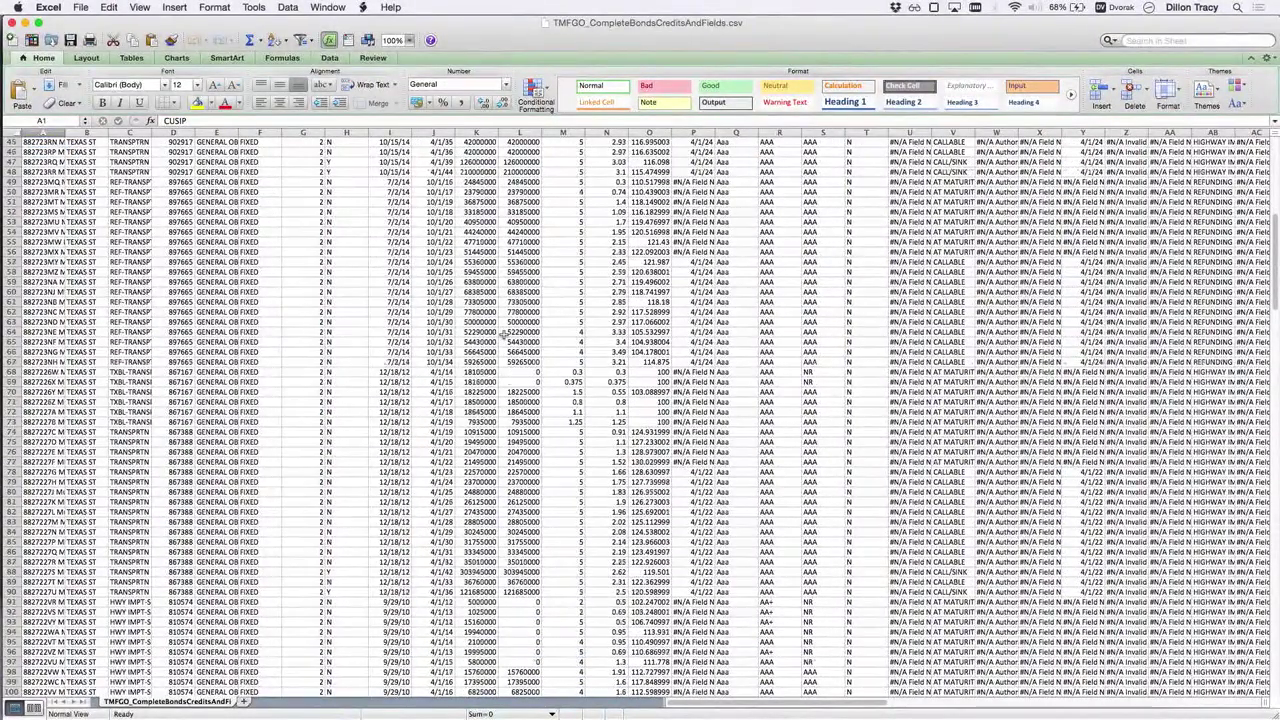
scroll(504, 335, down, 7)
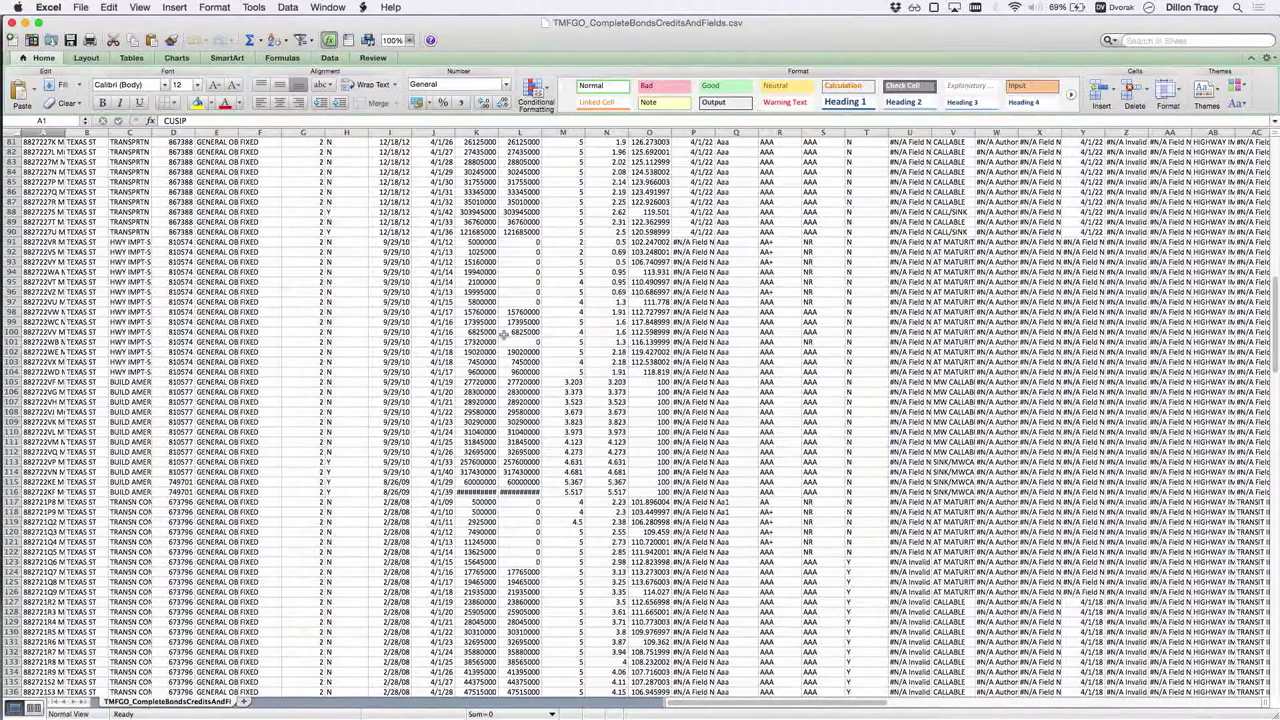
scroll(504, 335, down, 2)
key(super+Tab)
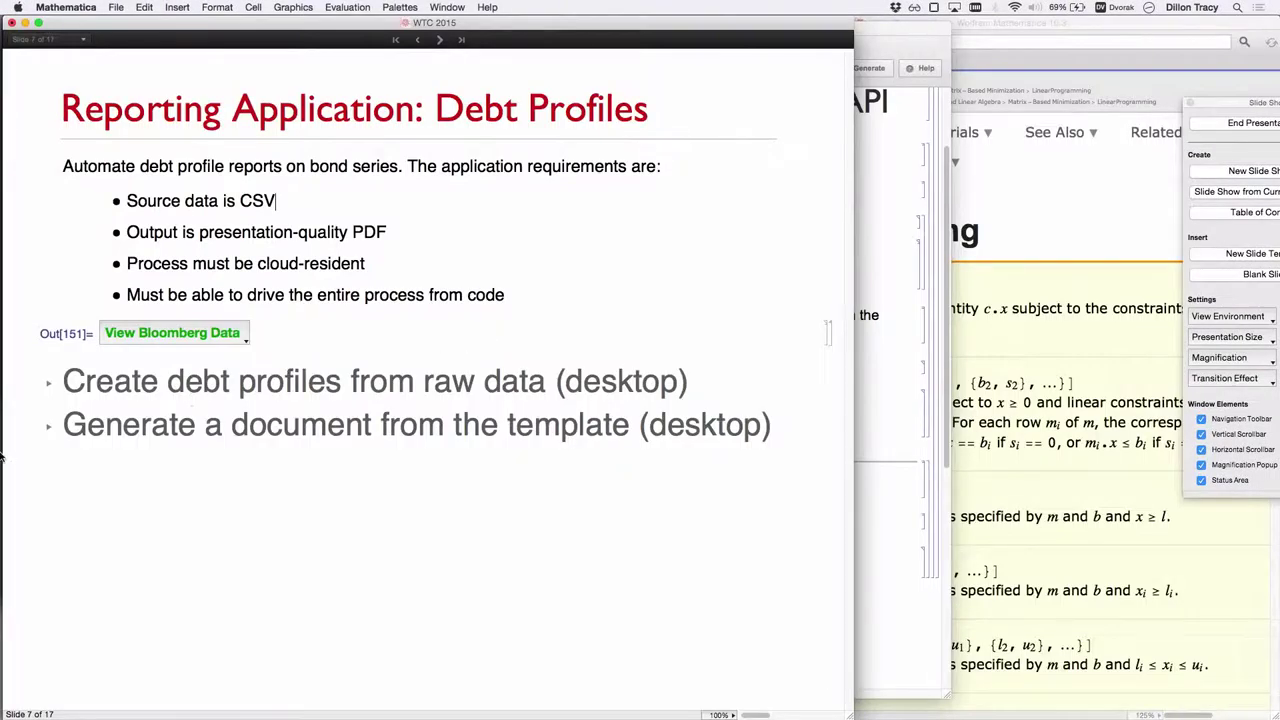
Step: Expand 'Create debt profiles from raw data' and browse the 266-row dataset and {27, 27} counts
click(52, 385)
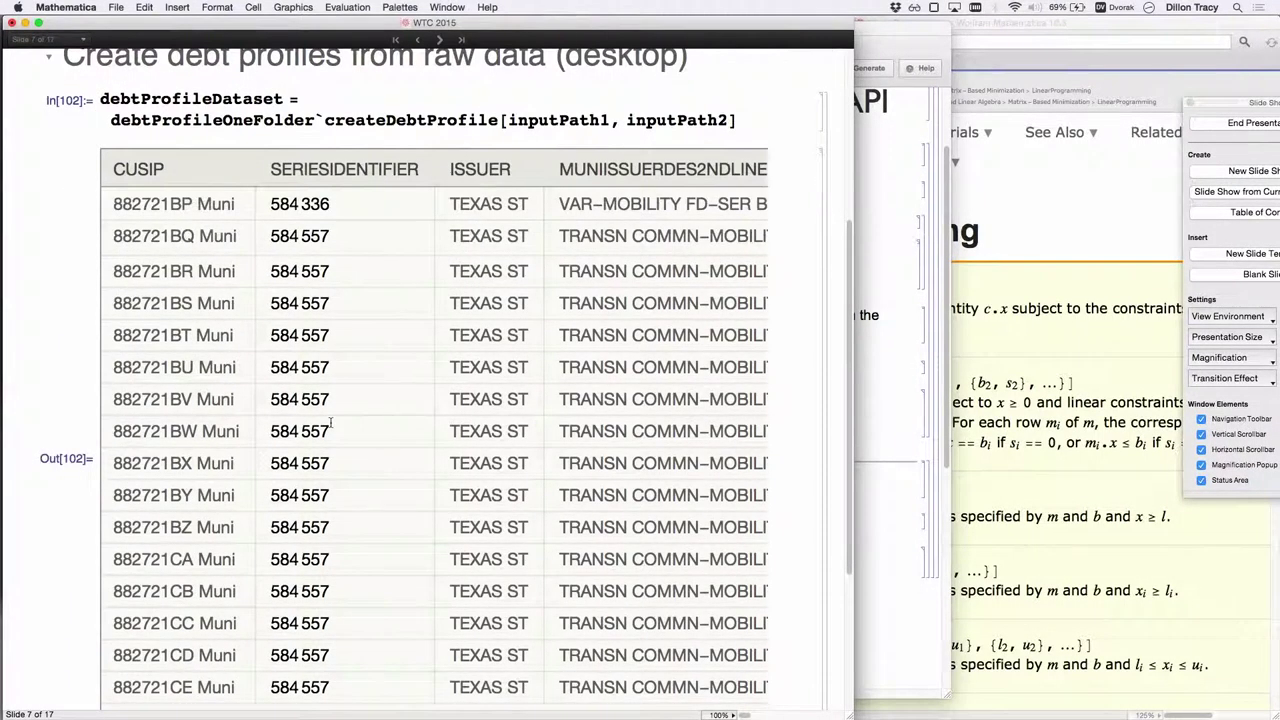
right_click(408, 462)
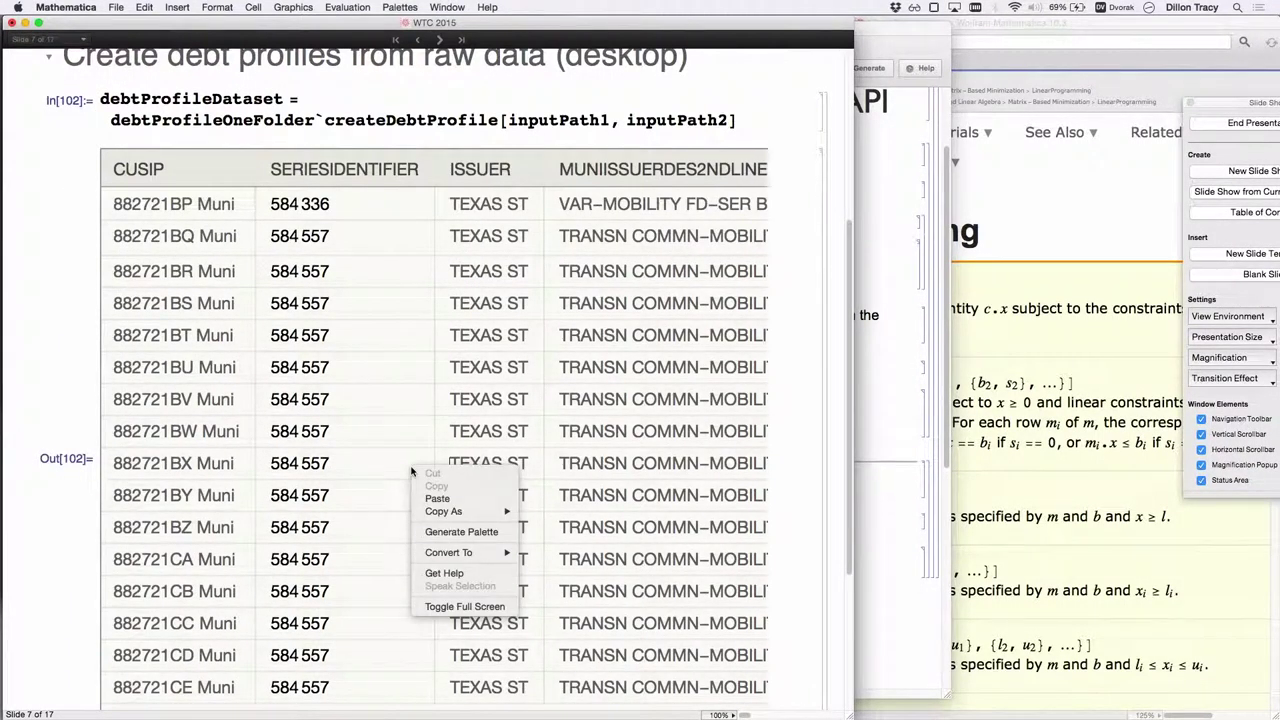
click(414, 440)
scroll(414, 440, right, 15)
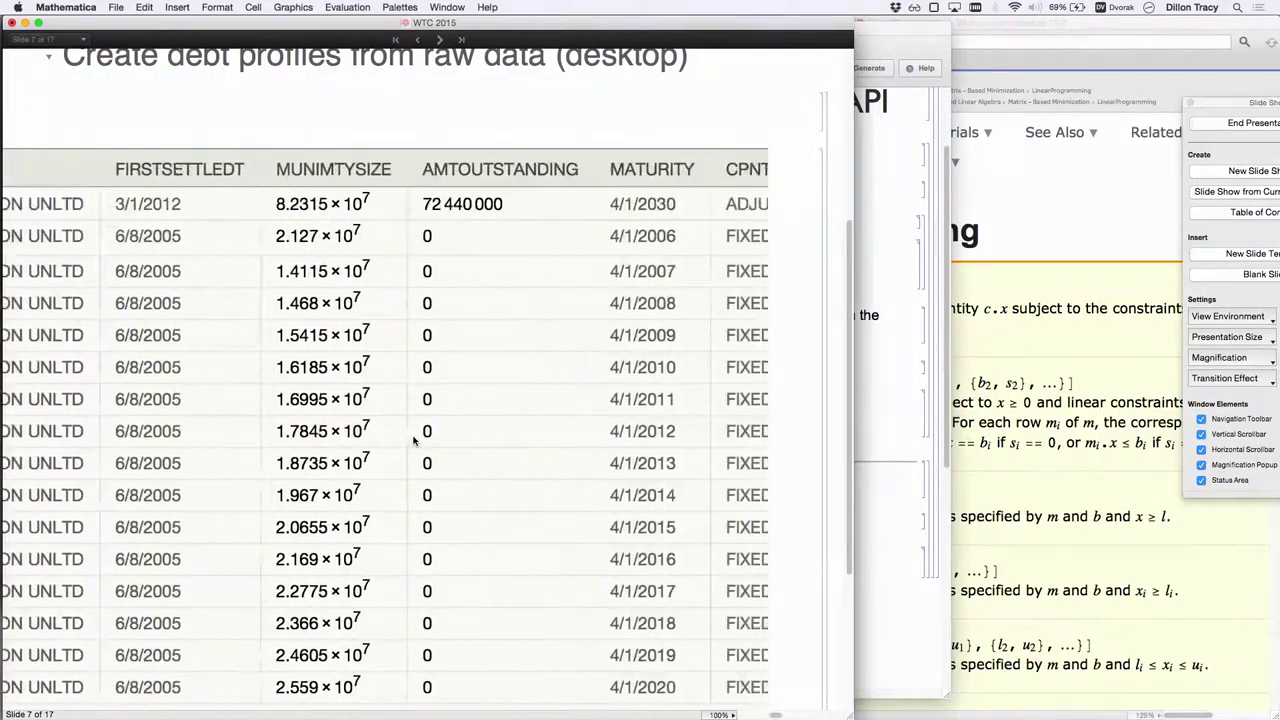
scroll(414, 440, right, 5)
scroll(414, 440, left, 15)
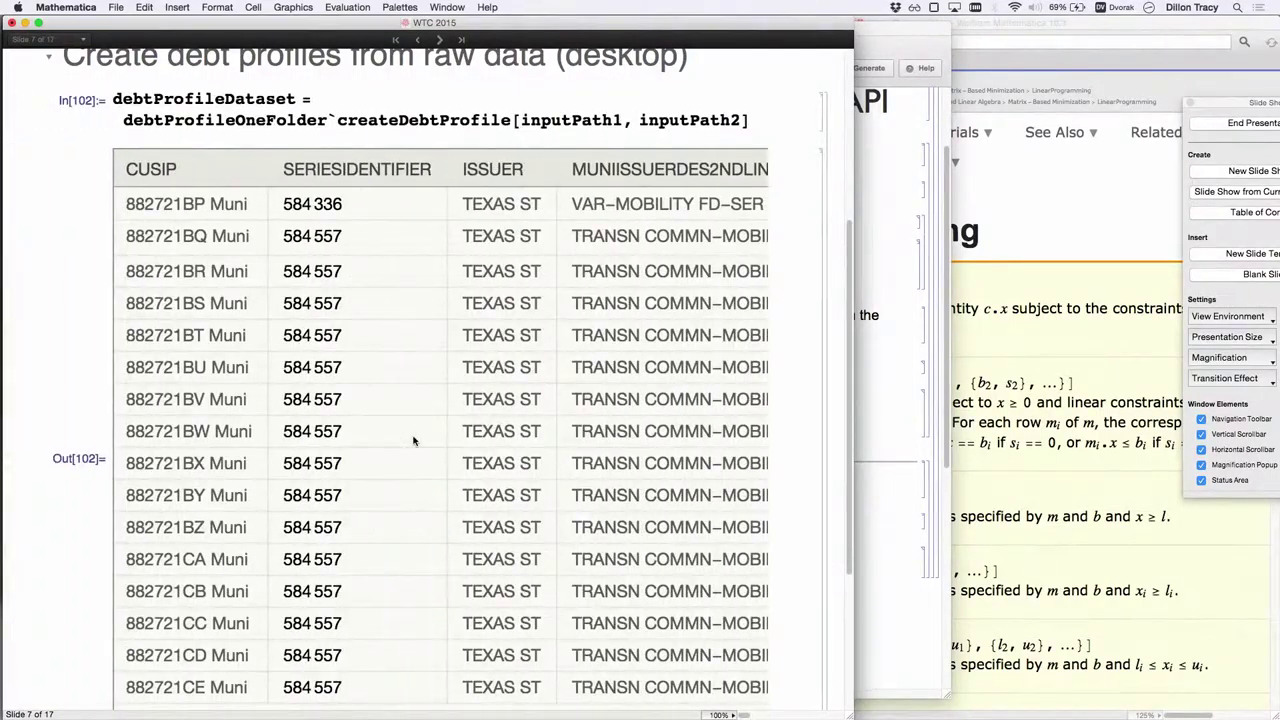
scroll(414, 440, down, 5)
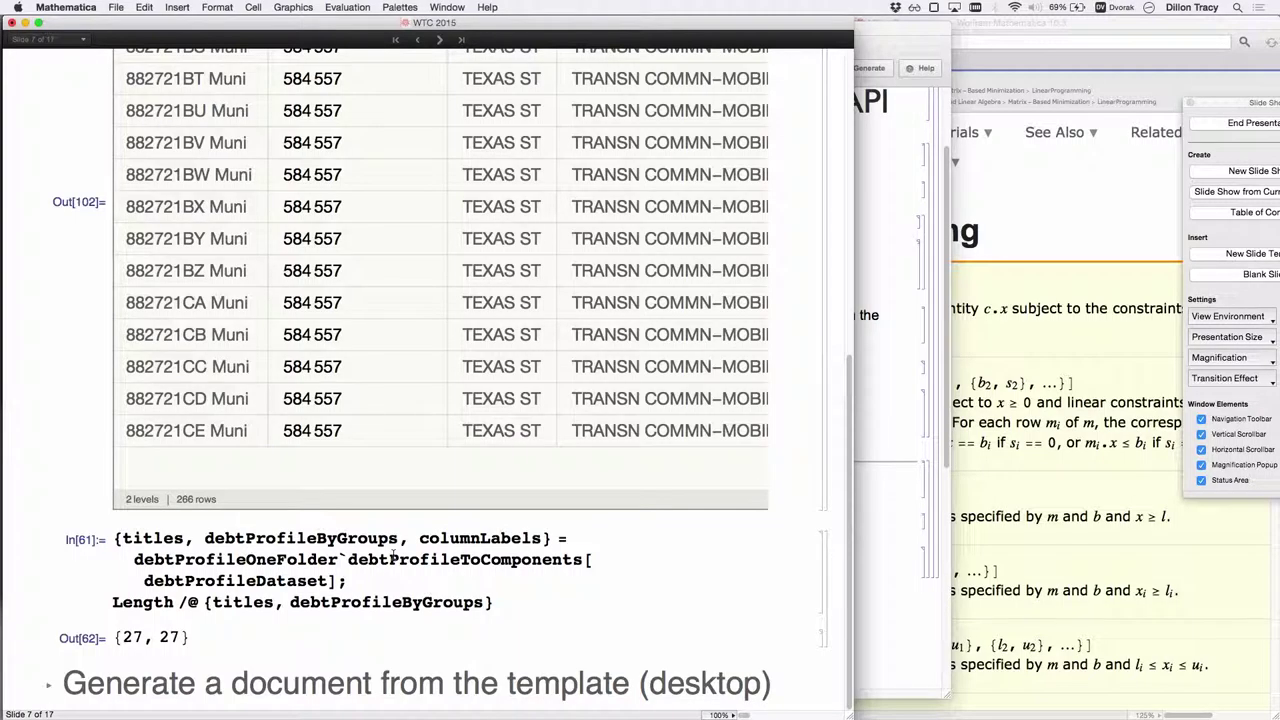
click(440, 40)
Step: Expand the Deployment code group on the Reporting Application: Cloud slide
click(76, 222)
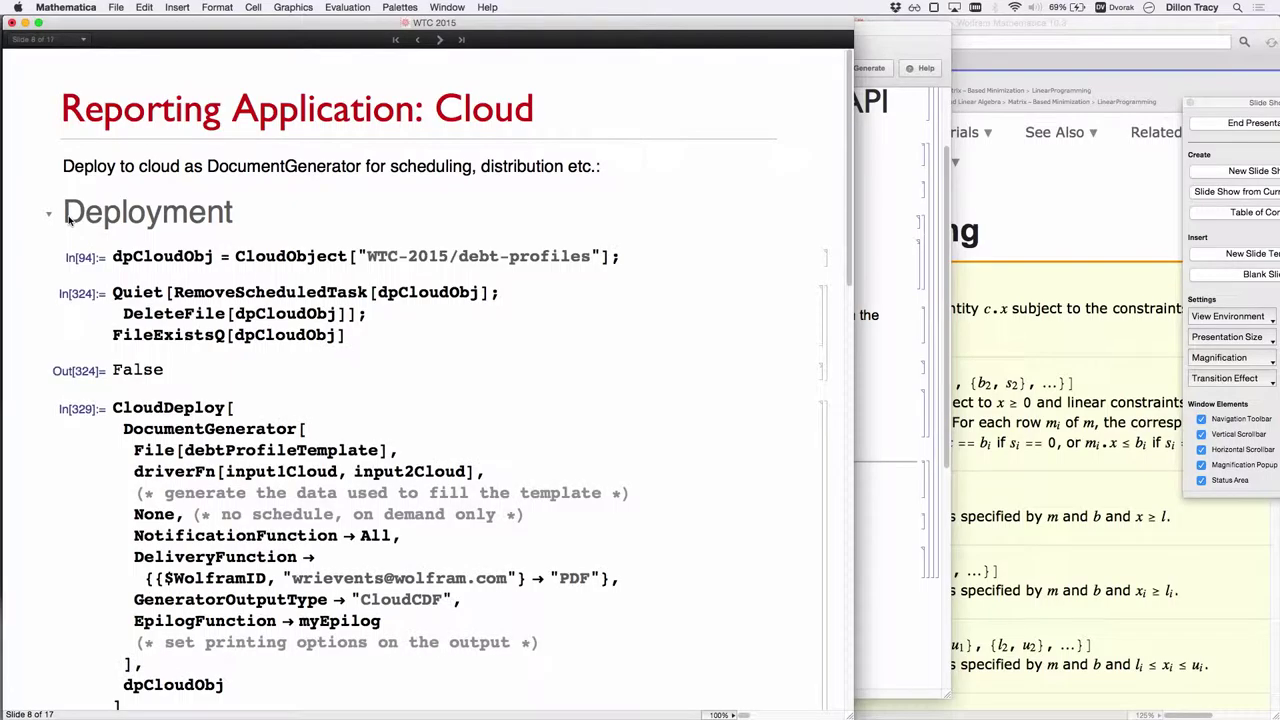
click(140, 214)
click(110, 224)
scroll(211, 299, down, 2)
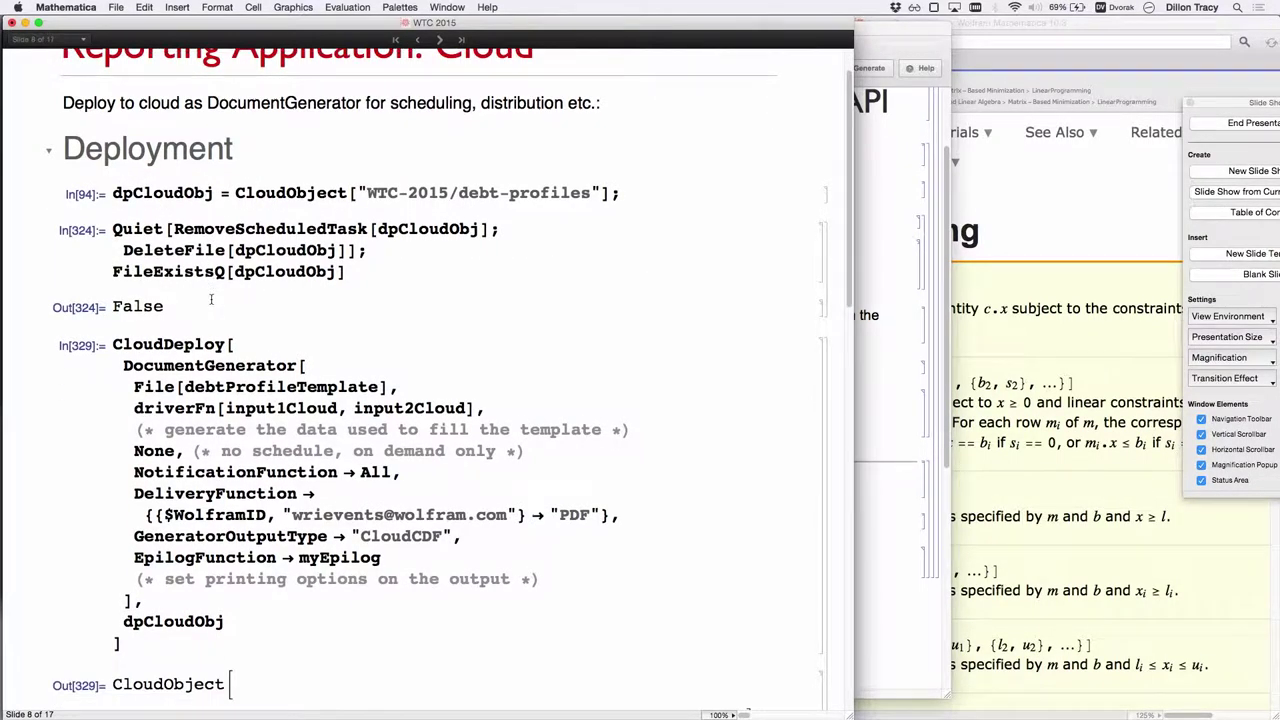
Step: Highlight the EpilogFunction rule and the template-data comment in the CloudDeploy code
double_click(212, 557)
click(212, 557)
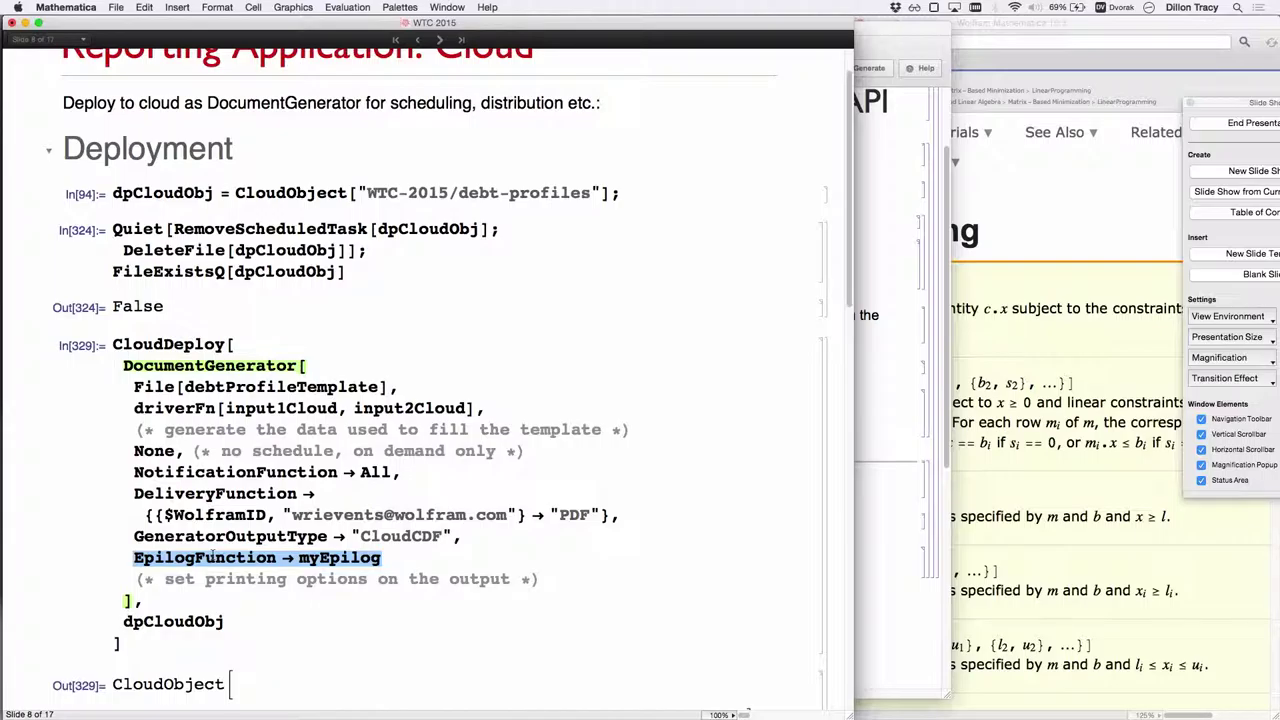
click(207, 429)
triple_click(207, 429)
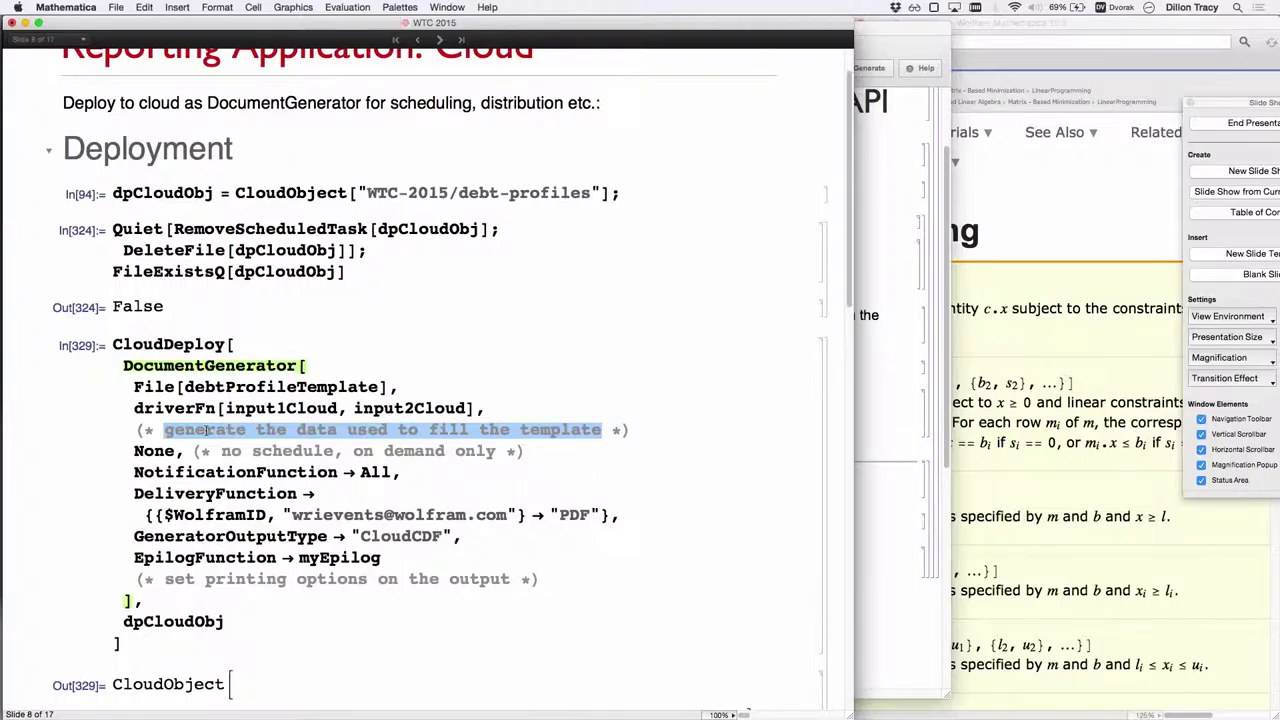
scroll(207, 429, down, 10)
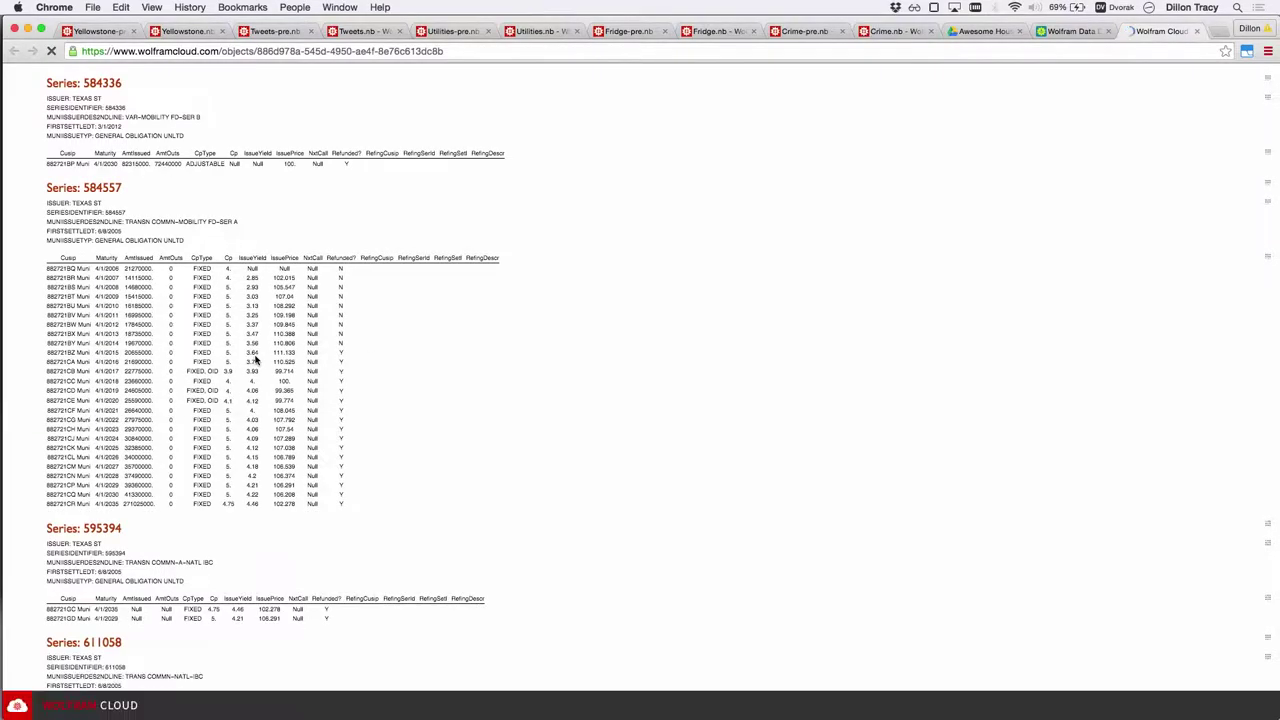
Step: Enlarge the debt-profile report page twice and scroll through its series tables
key(super+equal)
key(super+equal)
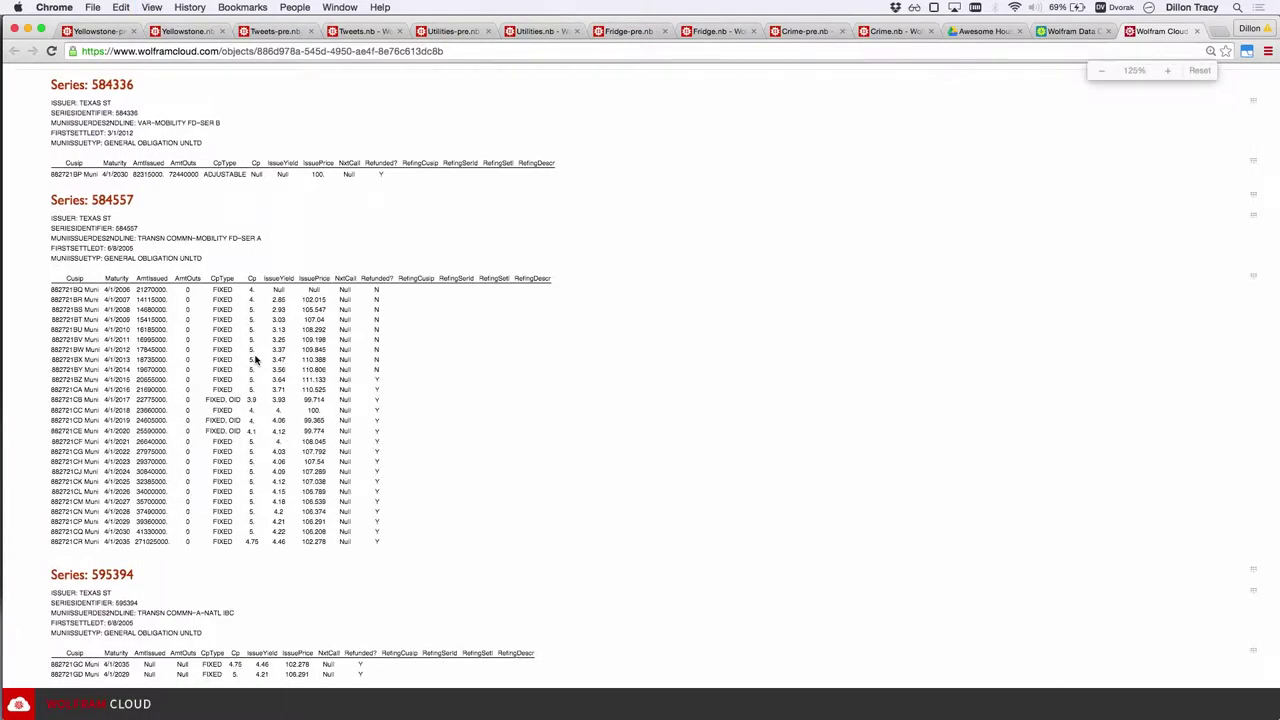
key(super+equal)
key(super+equal)
key(super+equal)
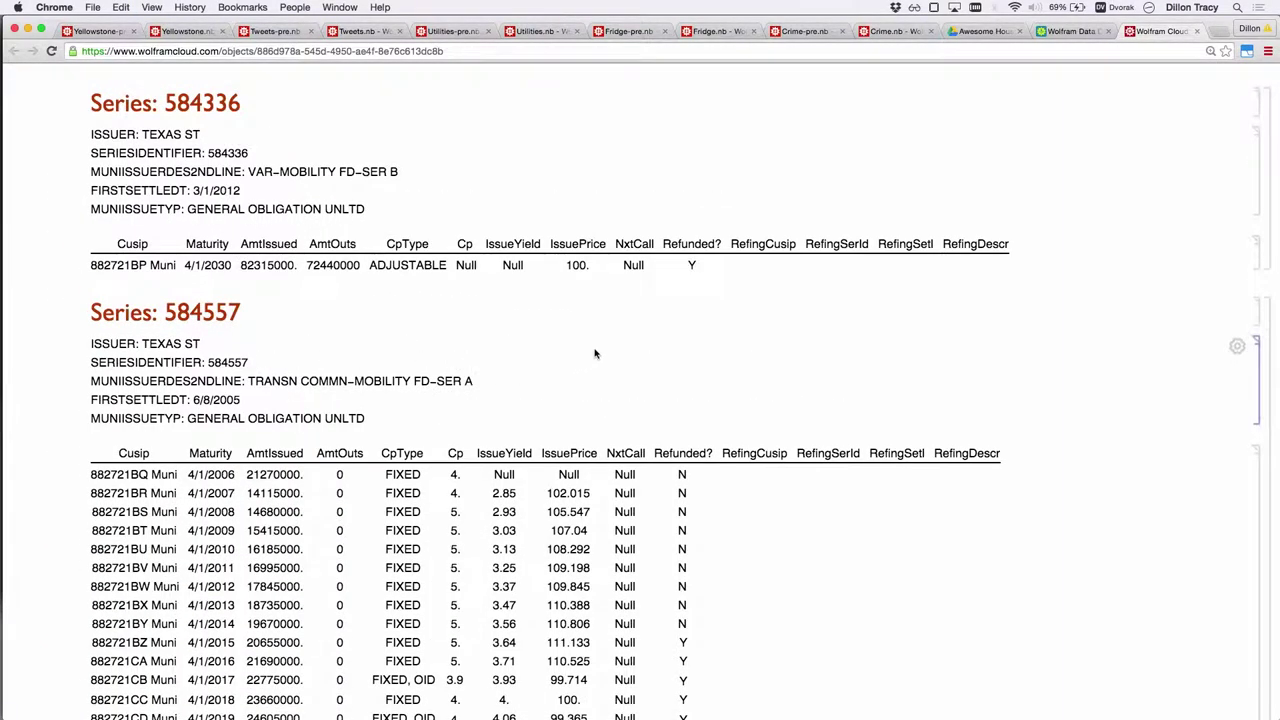
scroll(594, 353, down, 10)
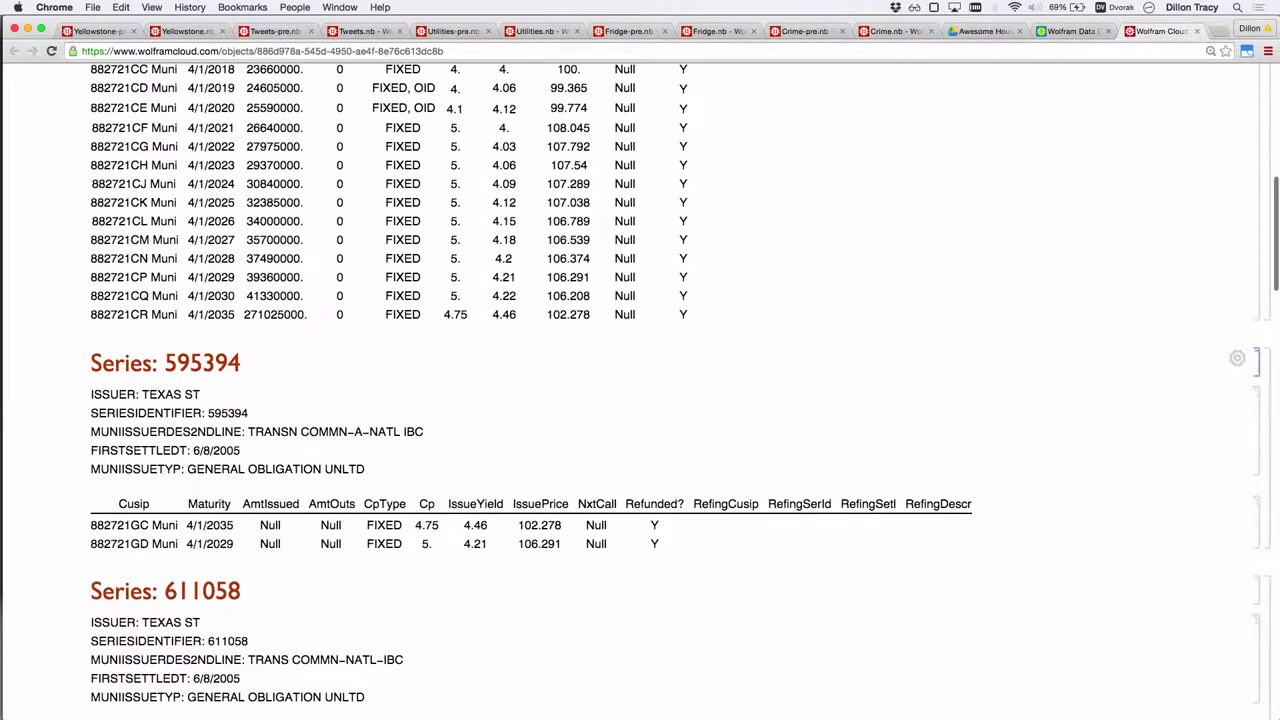
scroll(640, 384, down, 10)
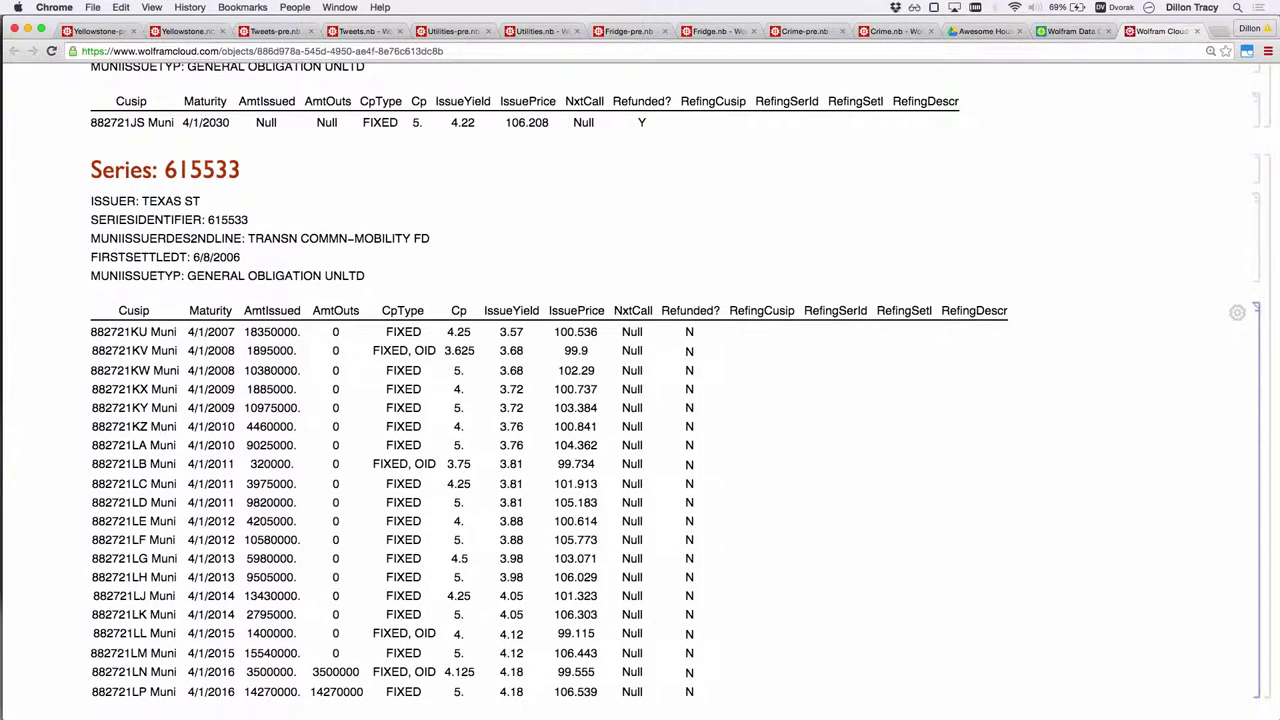
scroll(640, 384, down, 1)
scroll(640, 384, down, 10)
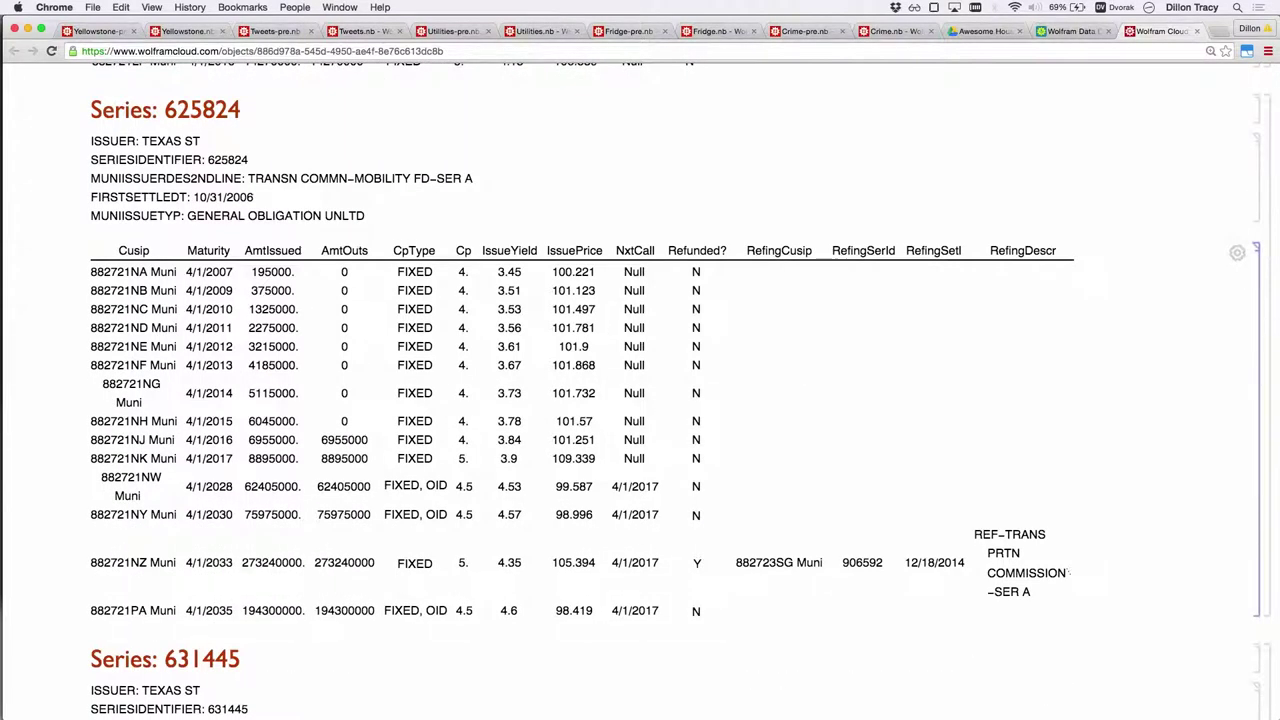
Step: Return to Mathematica, scroll to the slide top, and go back to the Debt Profiles slide
key(super+Tab)
scroll(595, 353, up, 6)
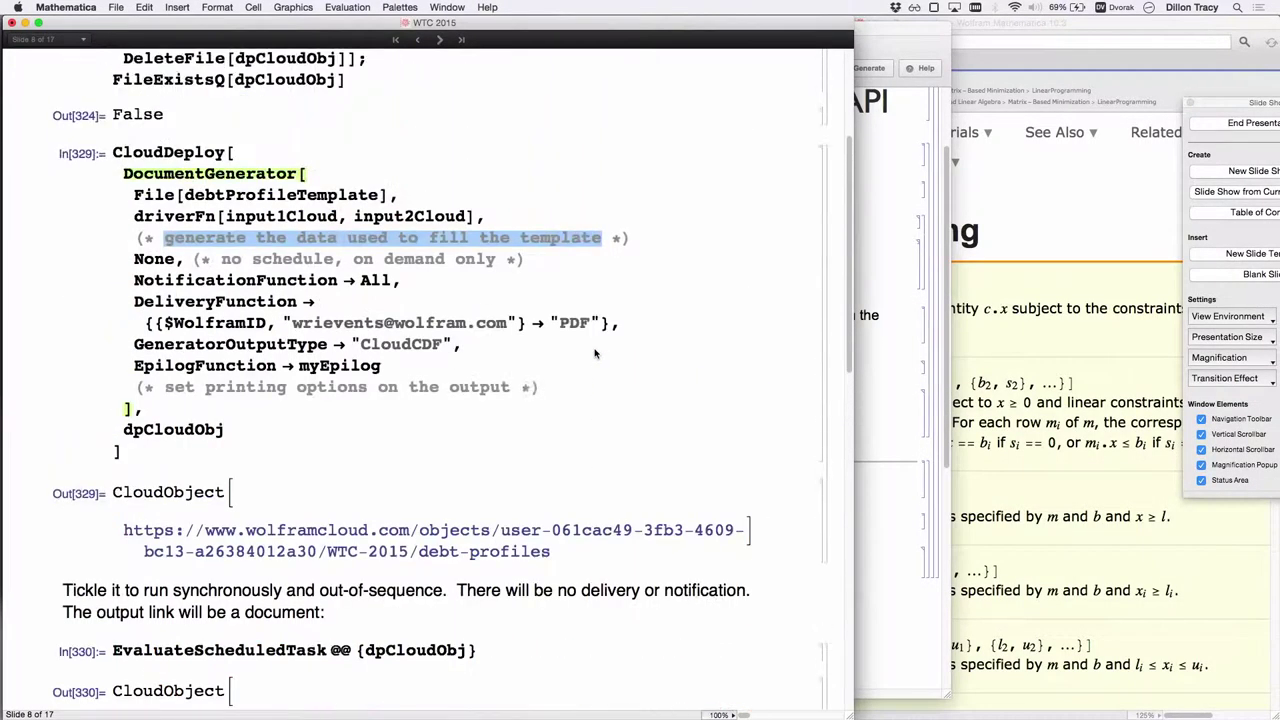
scroll(595, 353, up, 5)
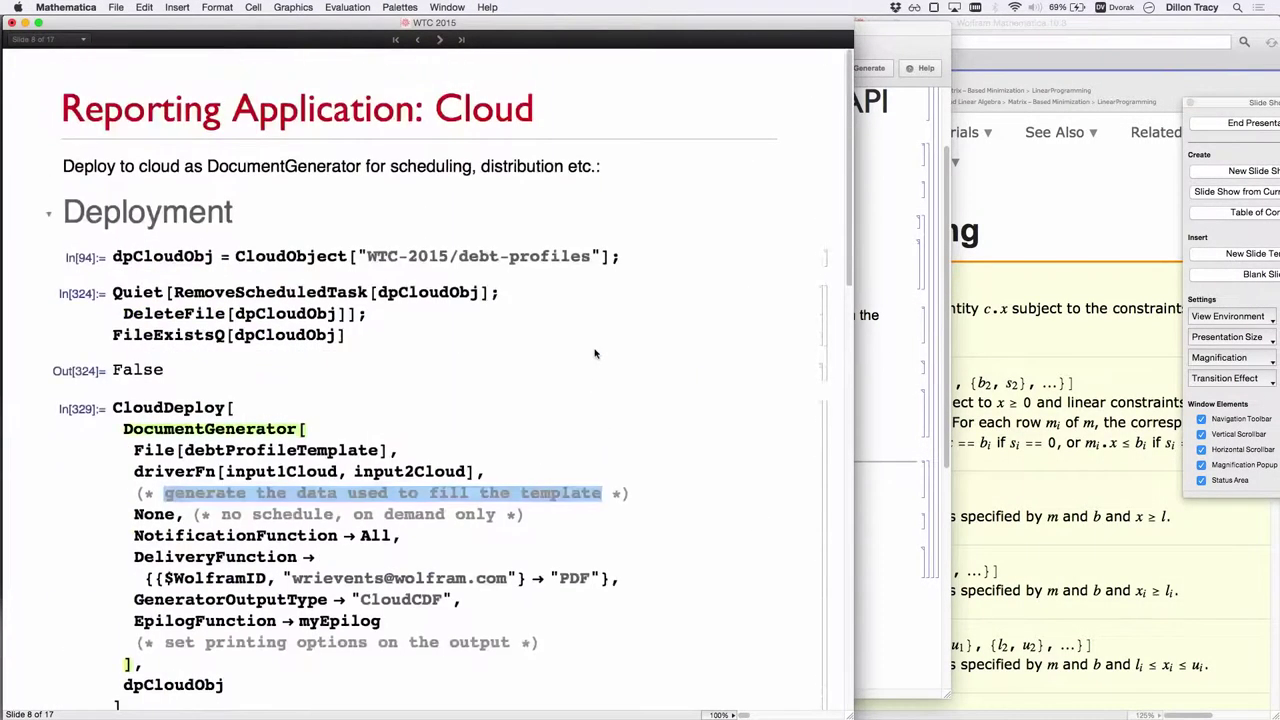
click(418, 41)
Step: Swap to the 'Generate a document from the template' section and preview the debt profile template notebook
click(48, 383)
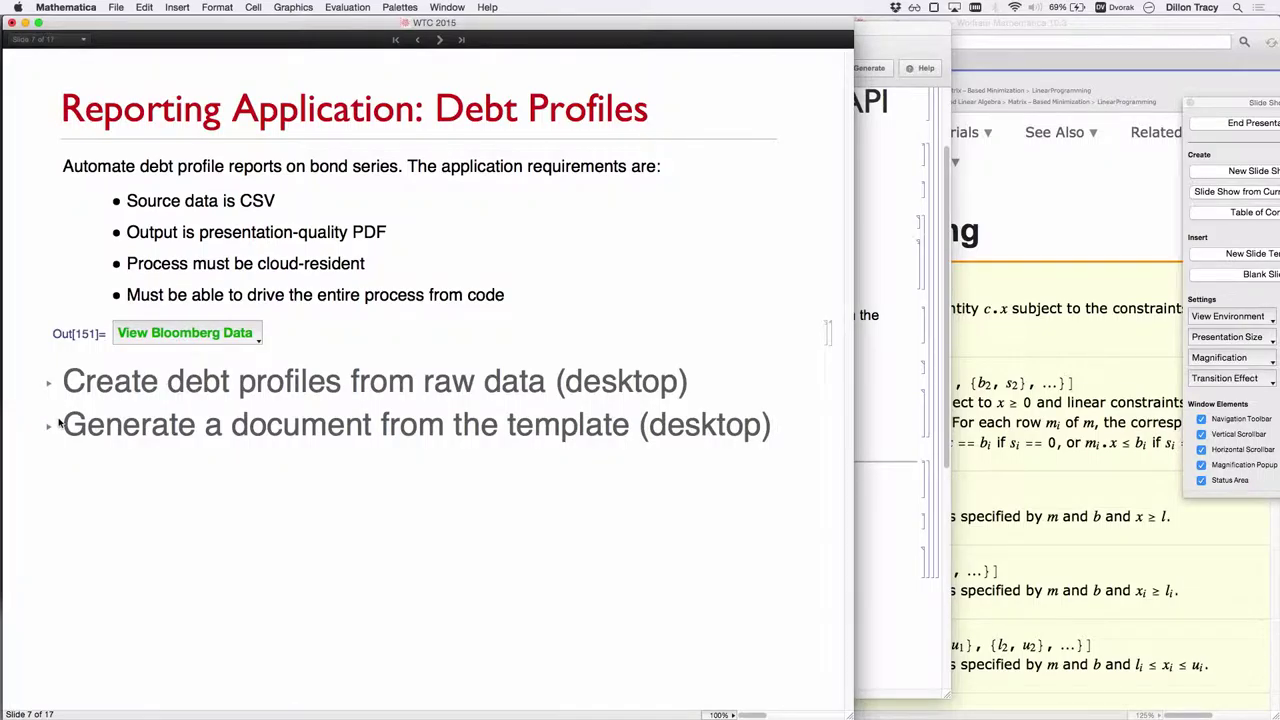
click(58, 422)
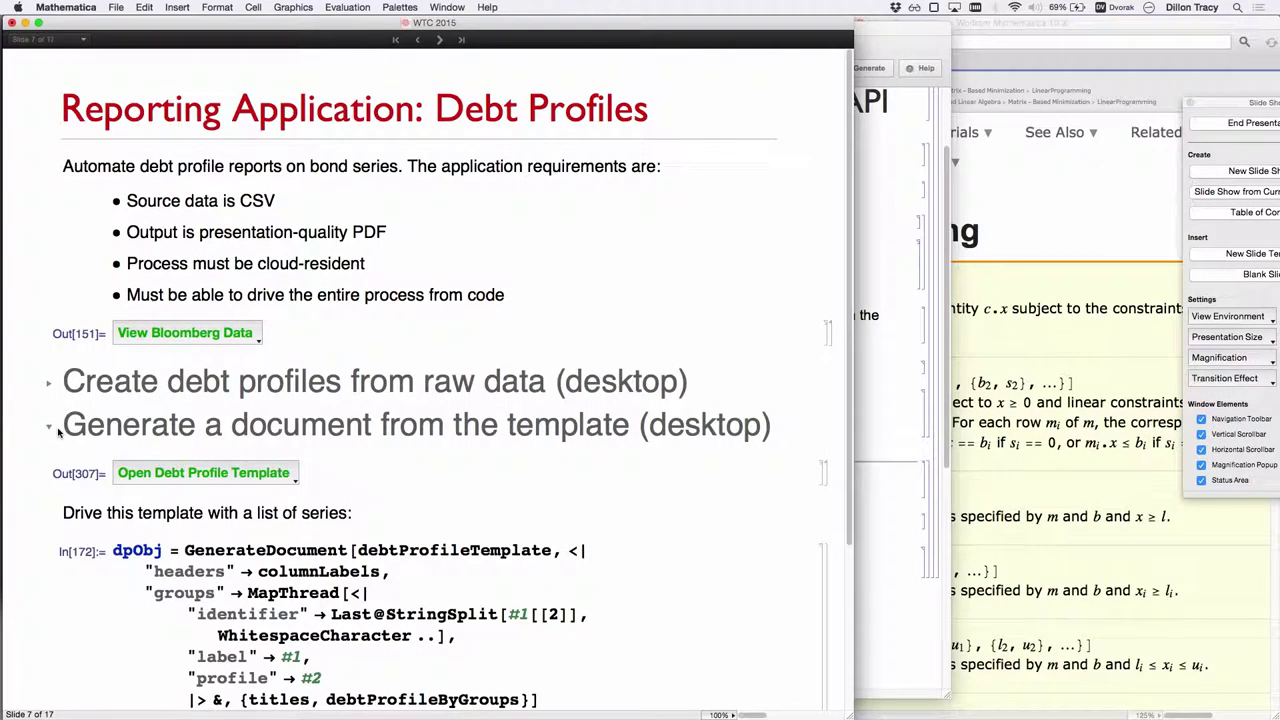
click(165, 473)
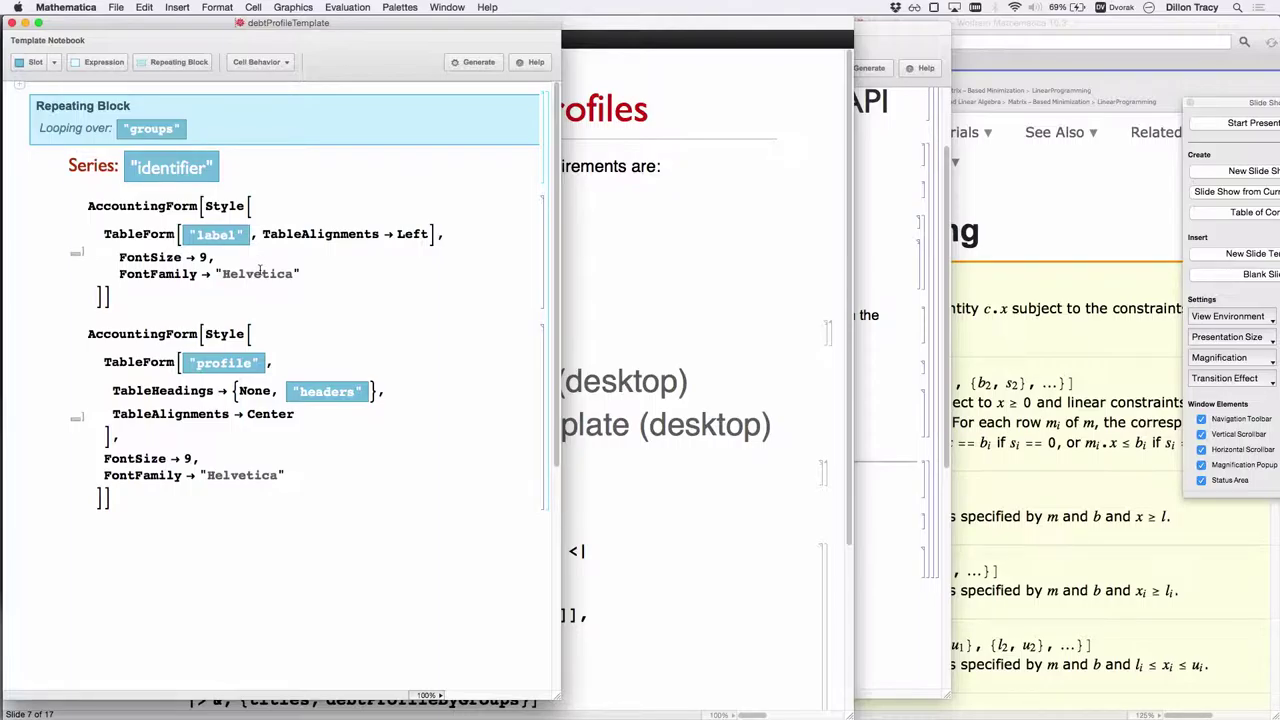
key(super+w)
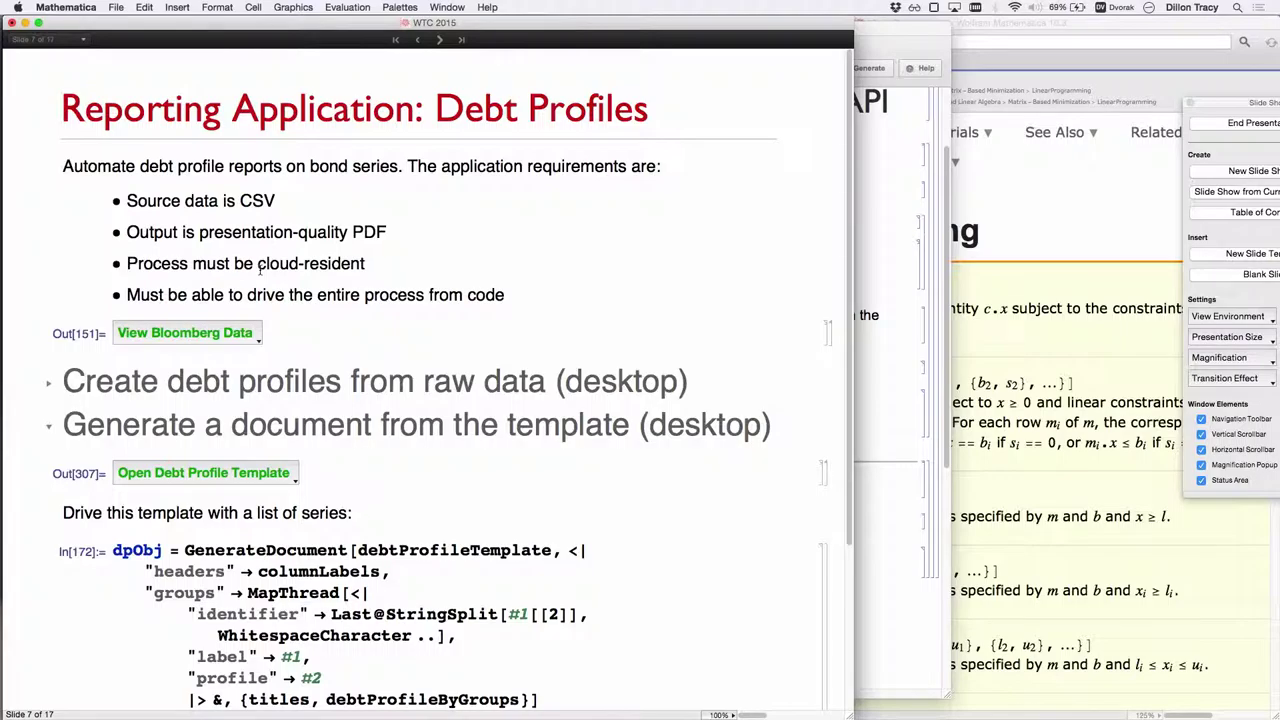
Step: In Mail, select the debt-profiles Report Generated message and open its debt-profiles.PDF attachment
key(super+Tab)
key(super+Tab)
key(super+Tab)
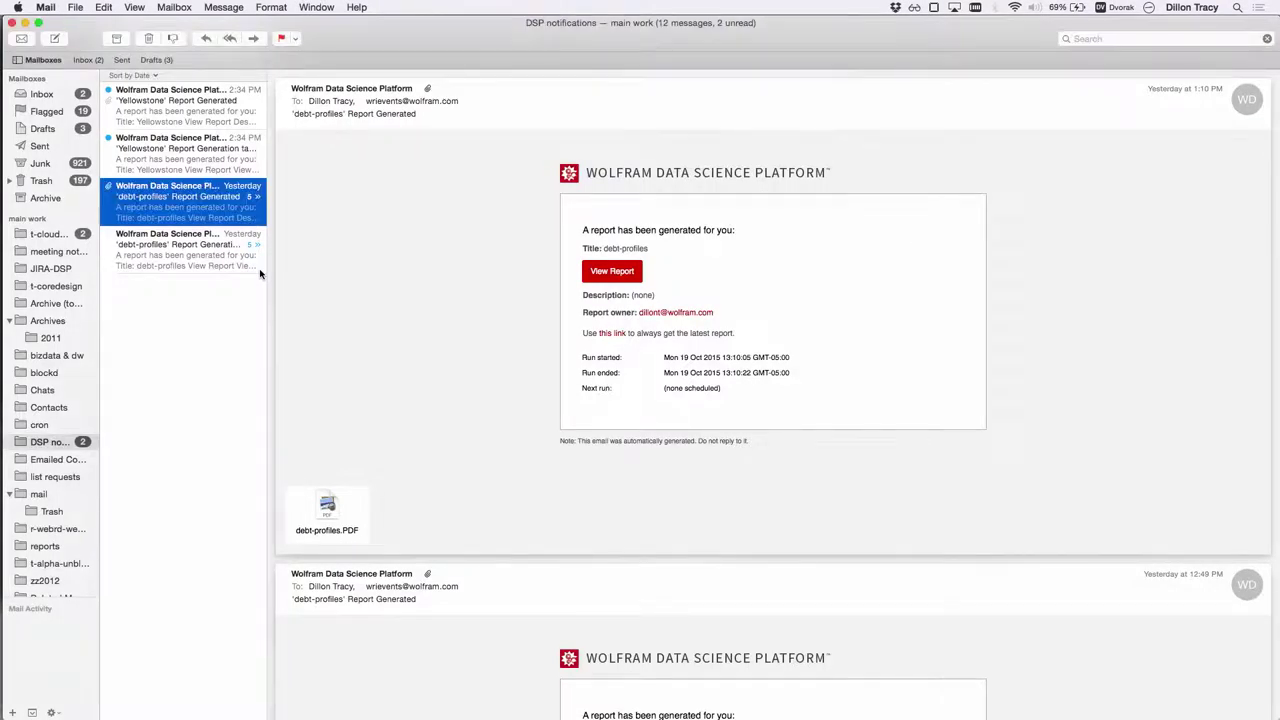
click(132, 262)
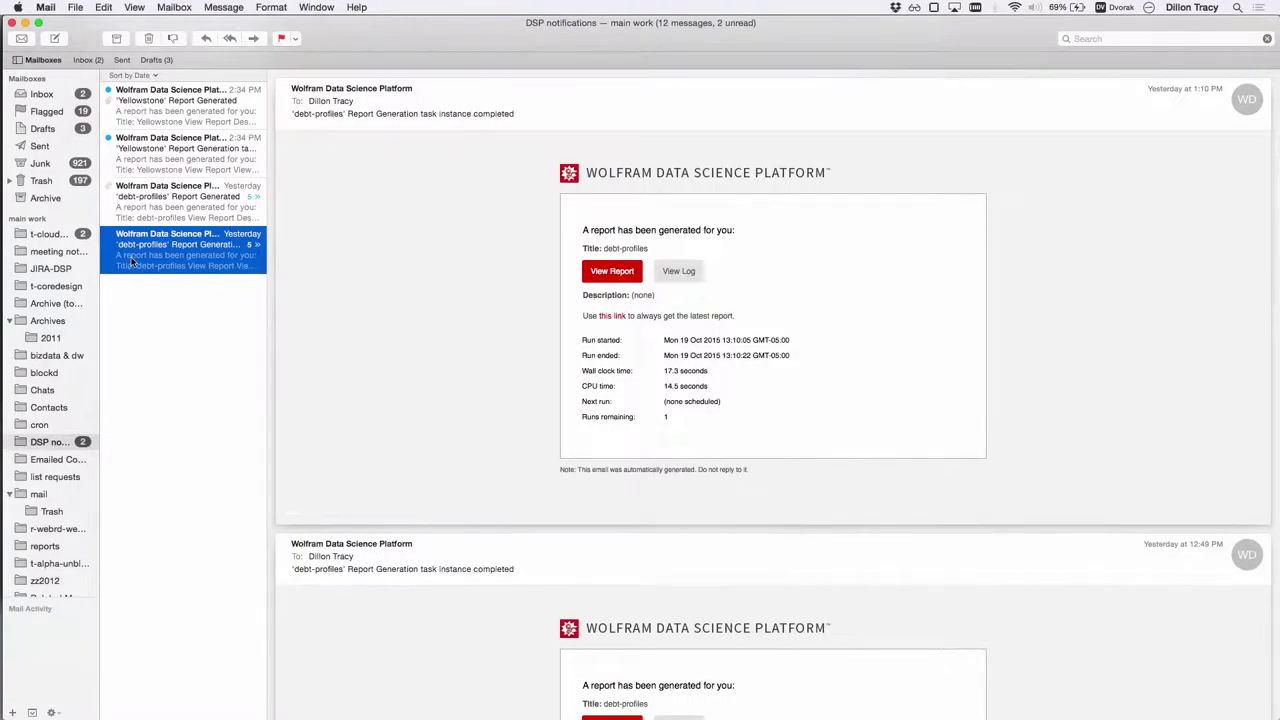
click(132, 201)
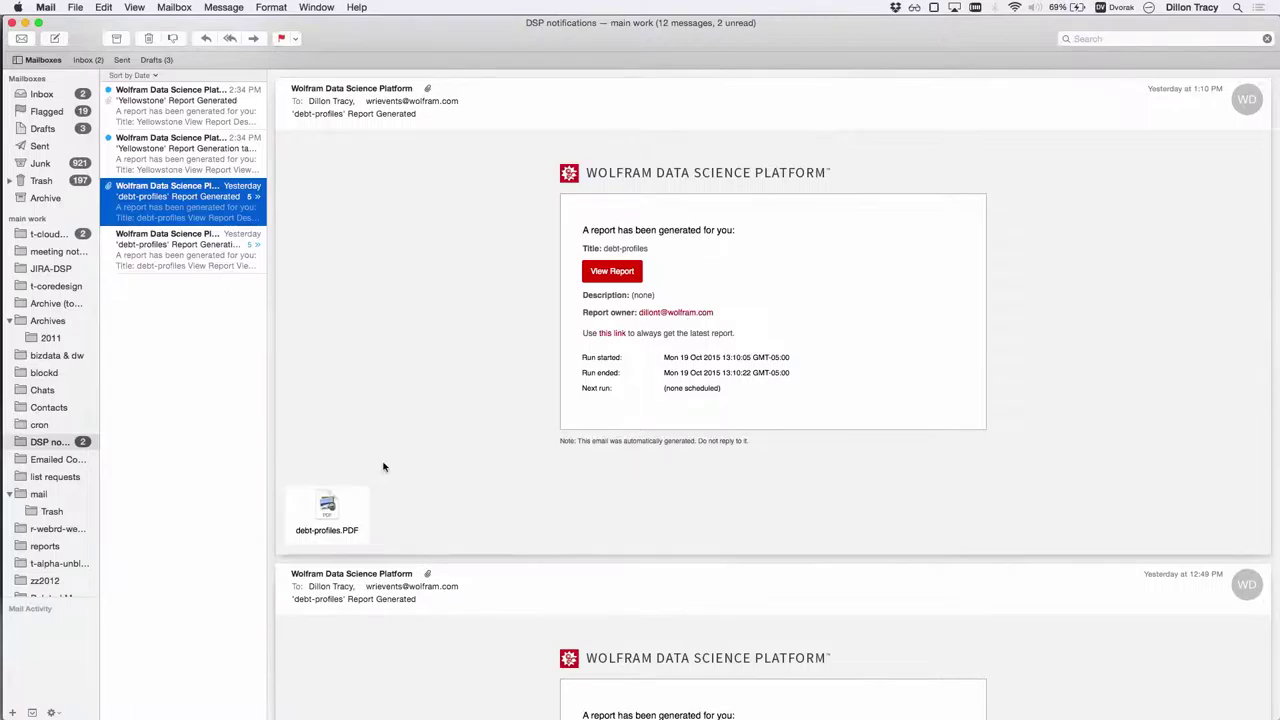
double_click(332, 503)
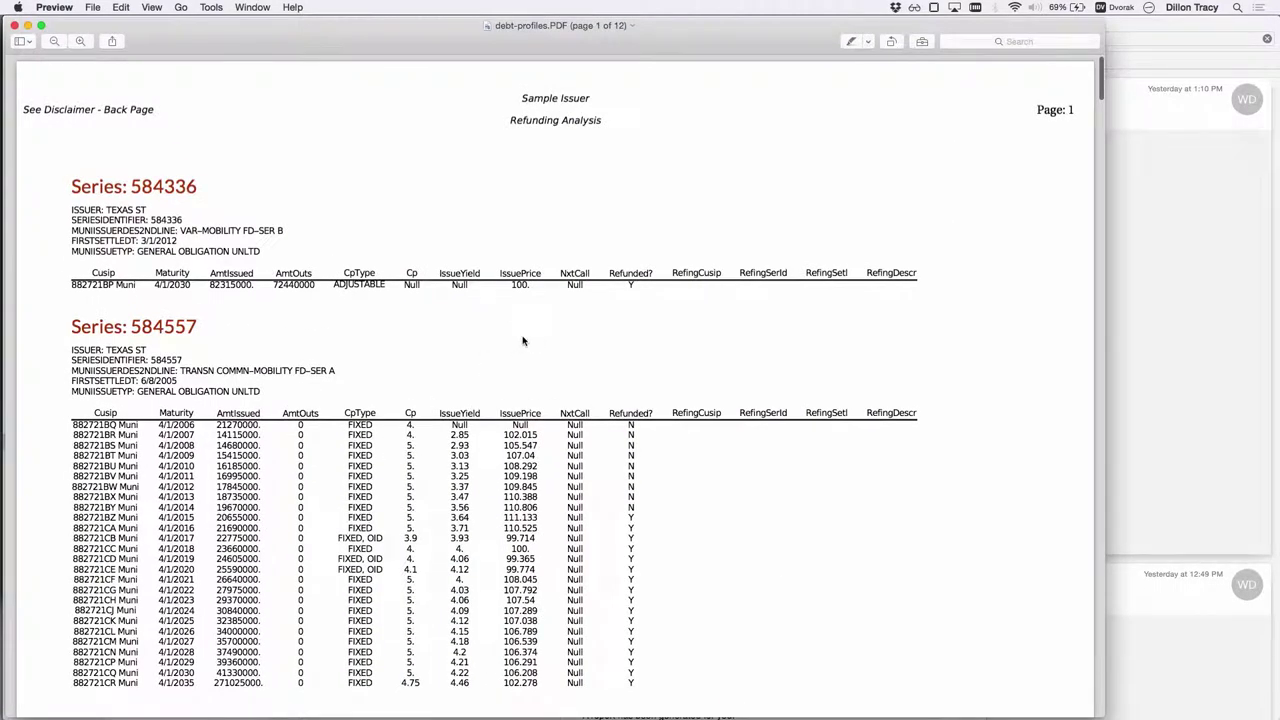
scroll(522, 341, down, 20)
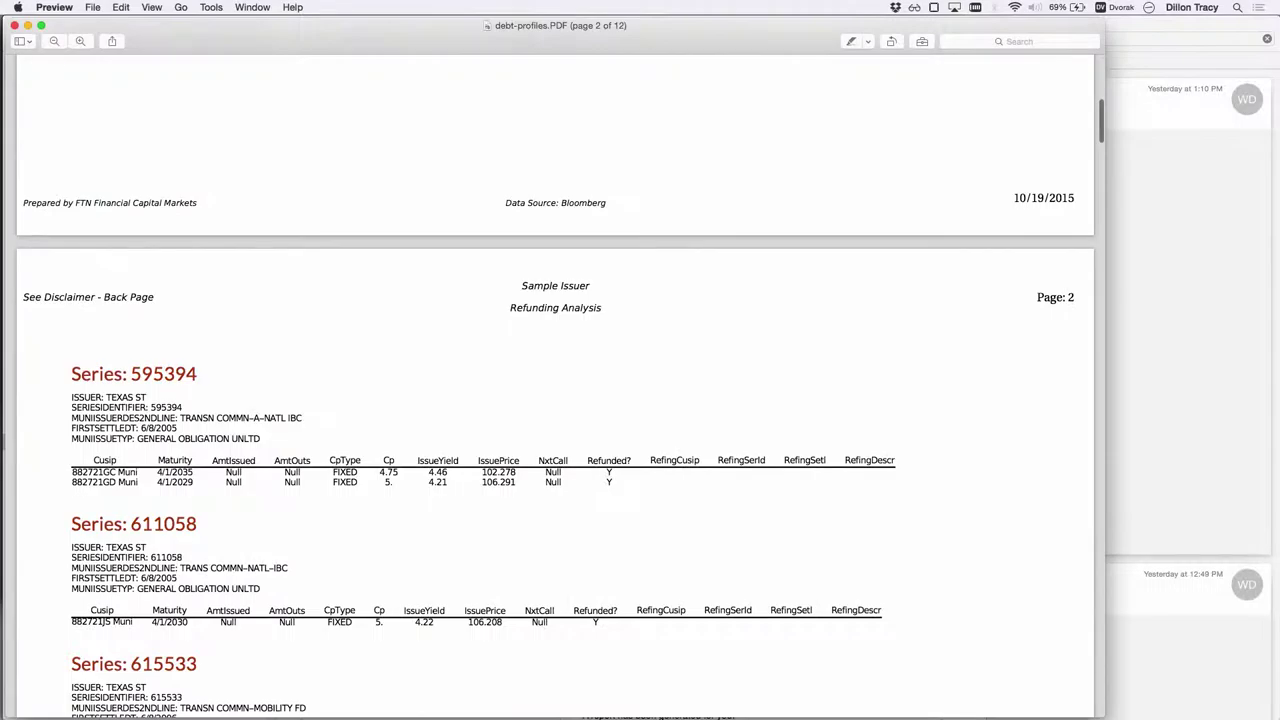
scroll(555, 380, down, 20)
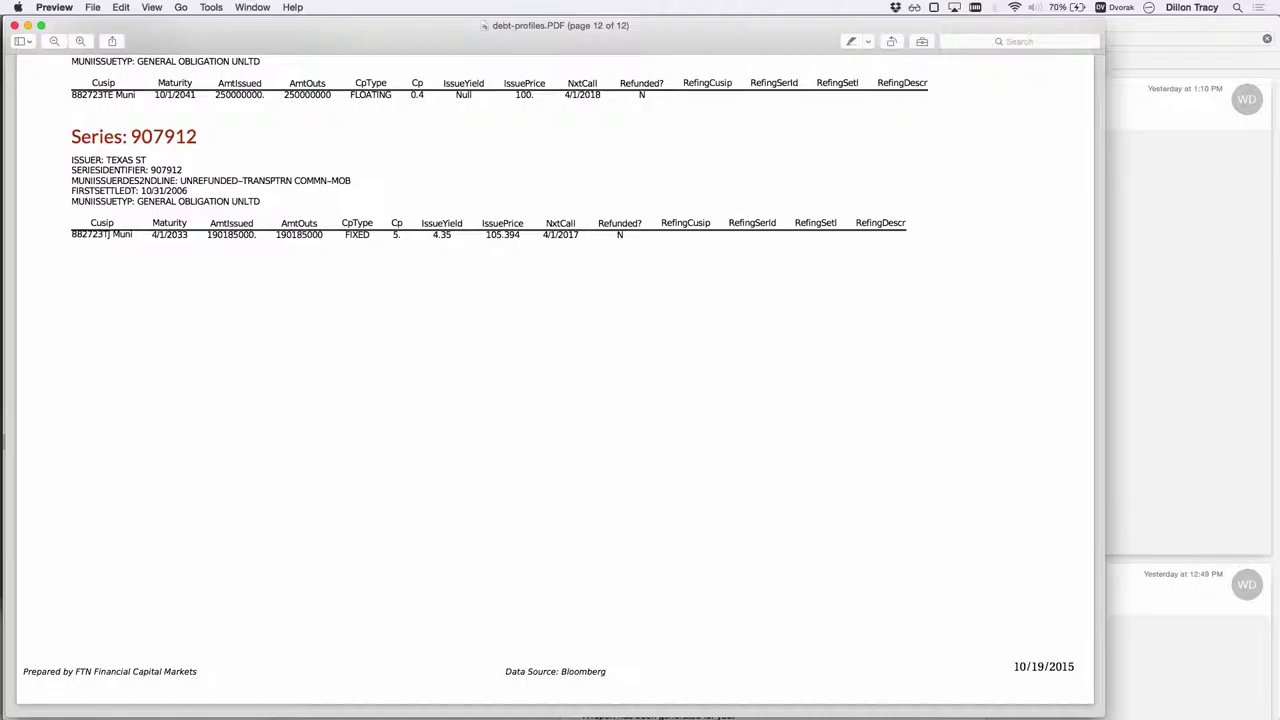
key(super+w)
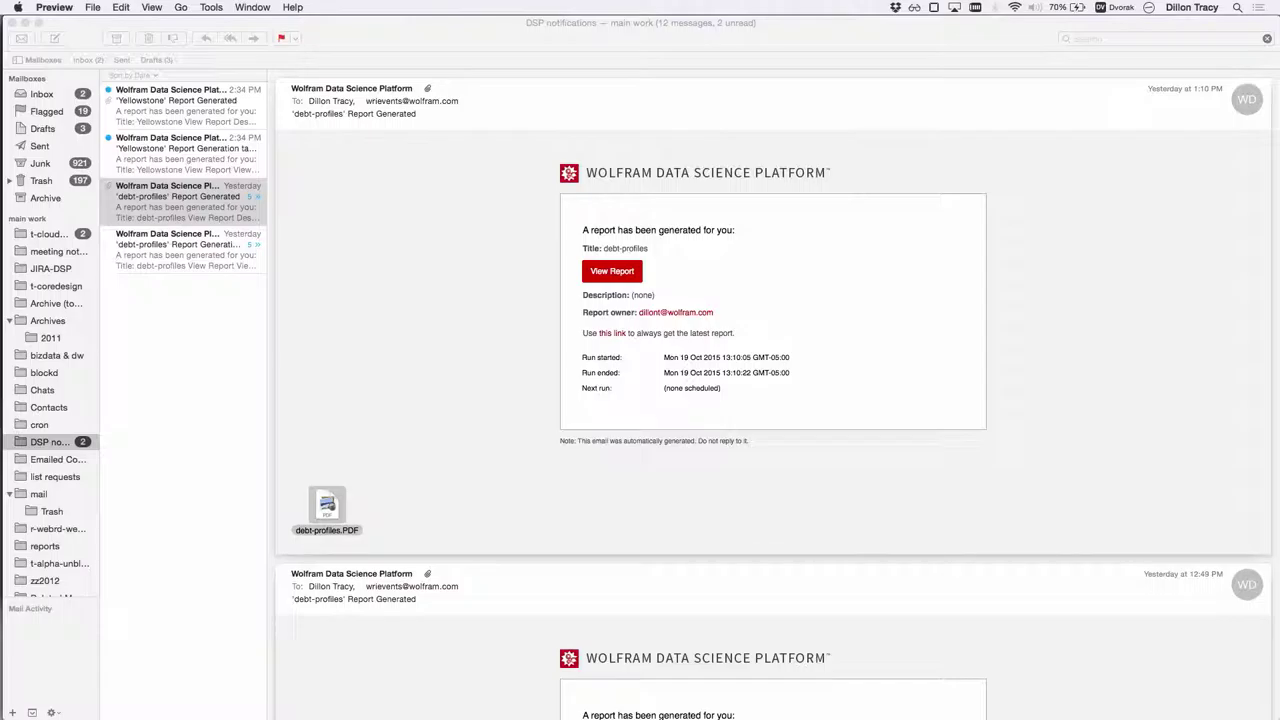
key(super+Tab)
key(super+Tab)
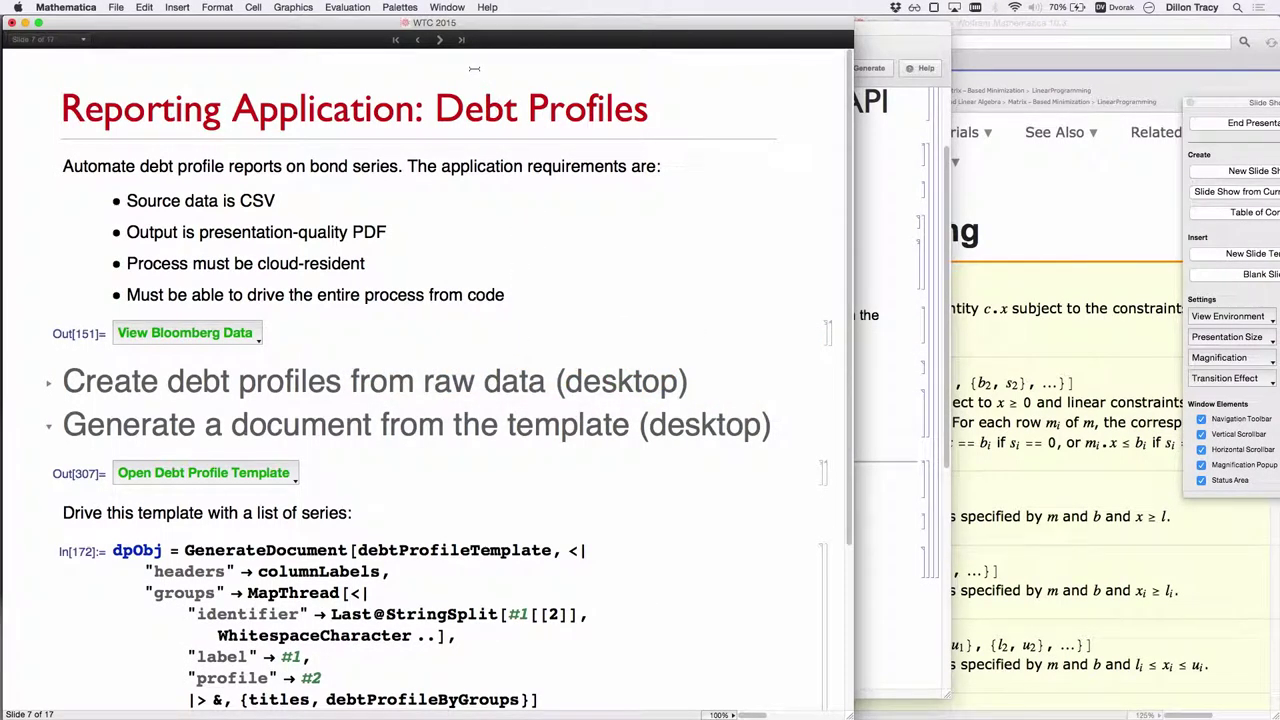
Step: Step forward to slide 9, Linear Optimization, and place the cursor in the LinearProgramming cell
click(440, 41)
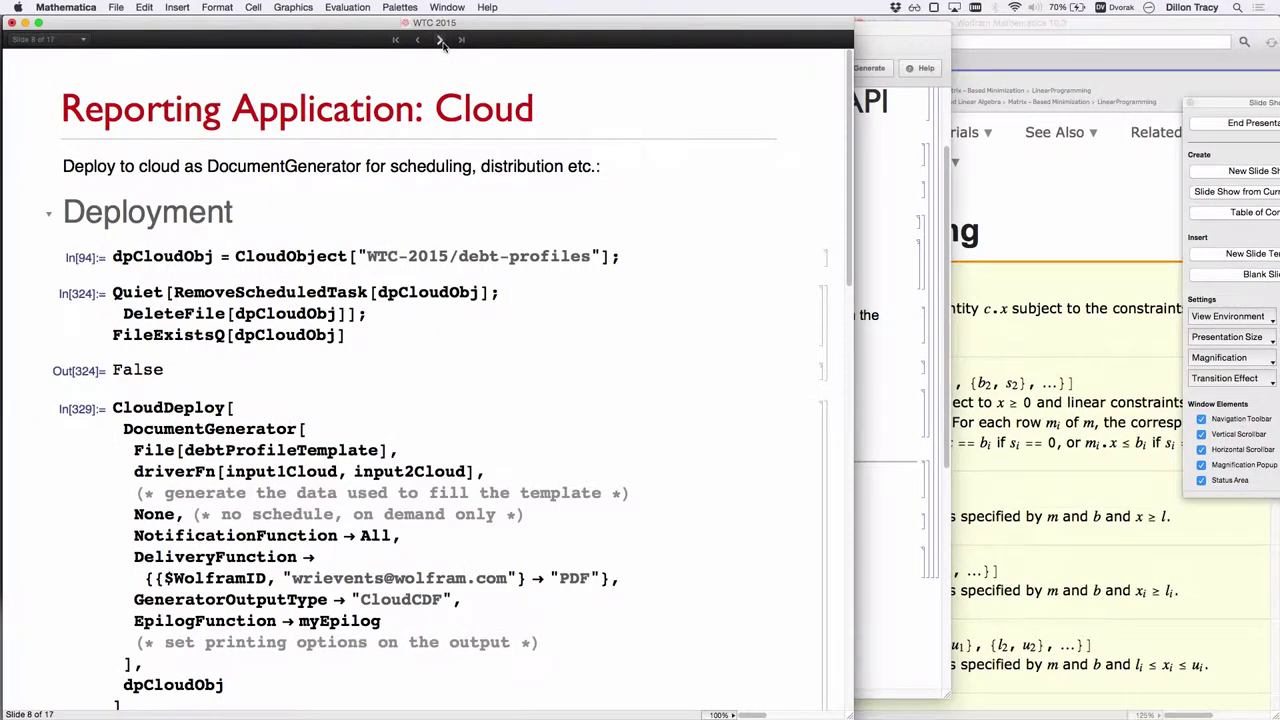
click(440, 41)
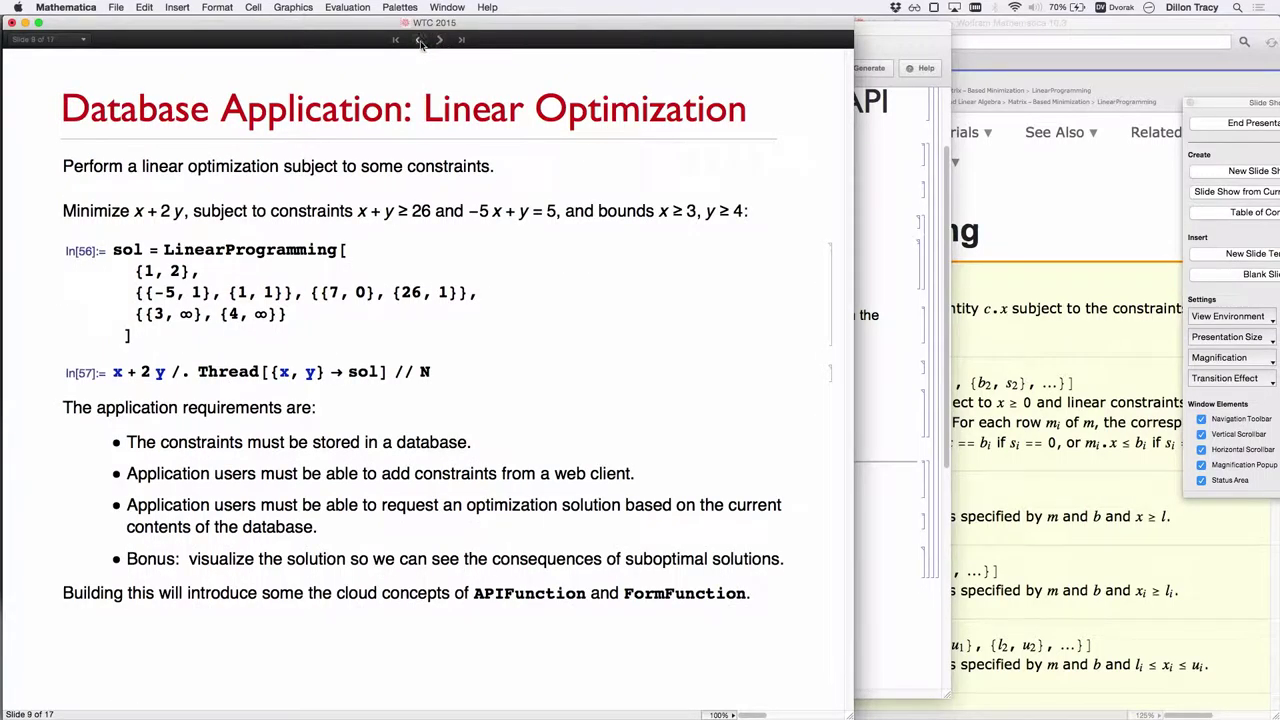
click(417, 41)
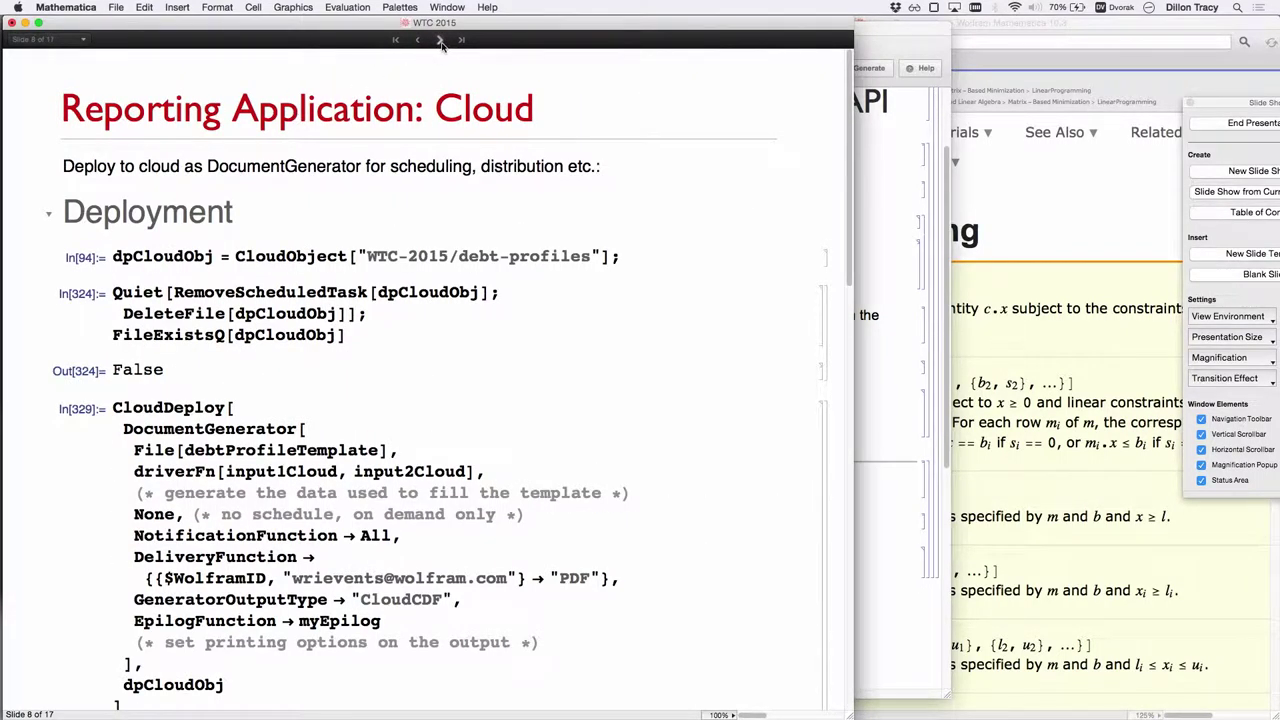
click(440, 41)
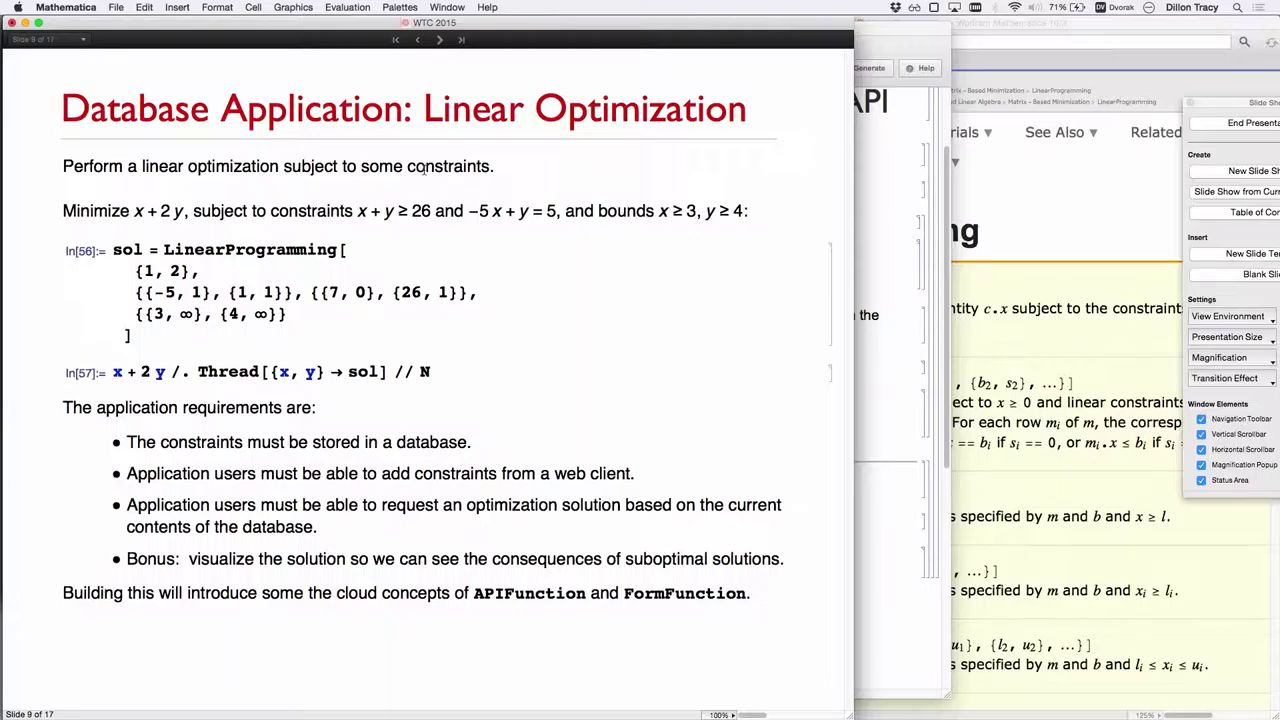
click(509, 274)
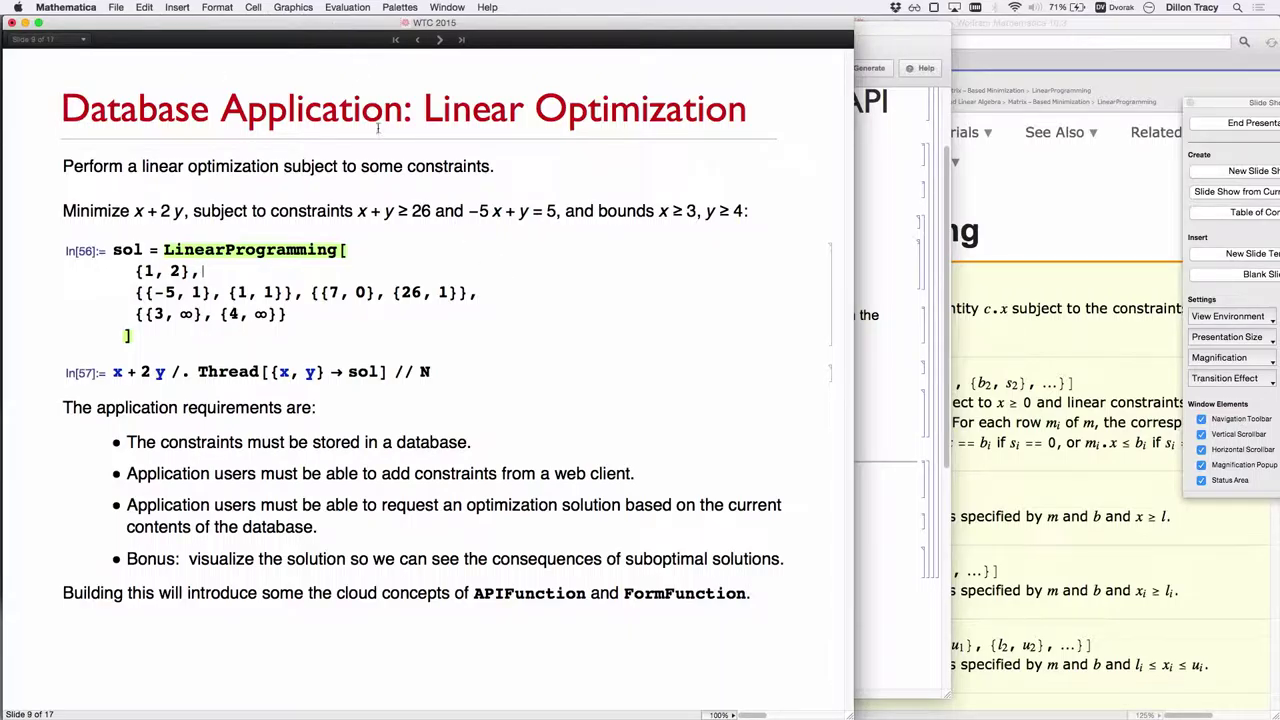
Step: Advance to slide 11, Private Clouds, then return to slide 10, Visualizing the Solution
click(440, 39)
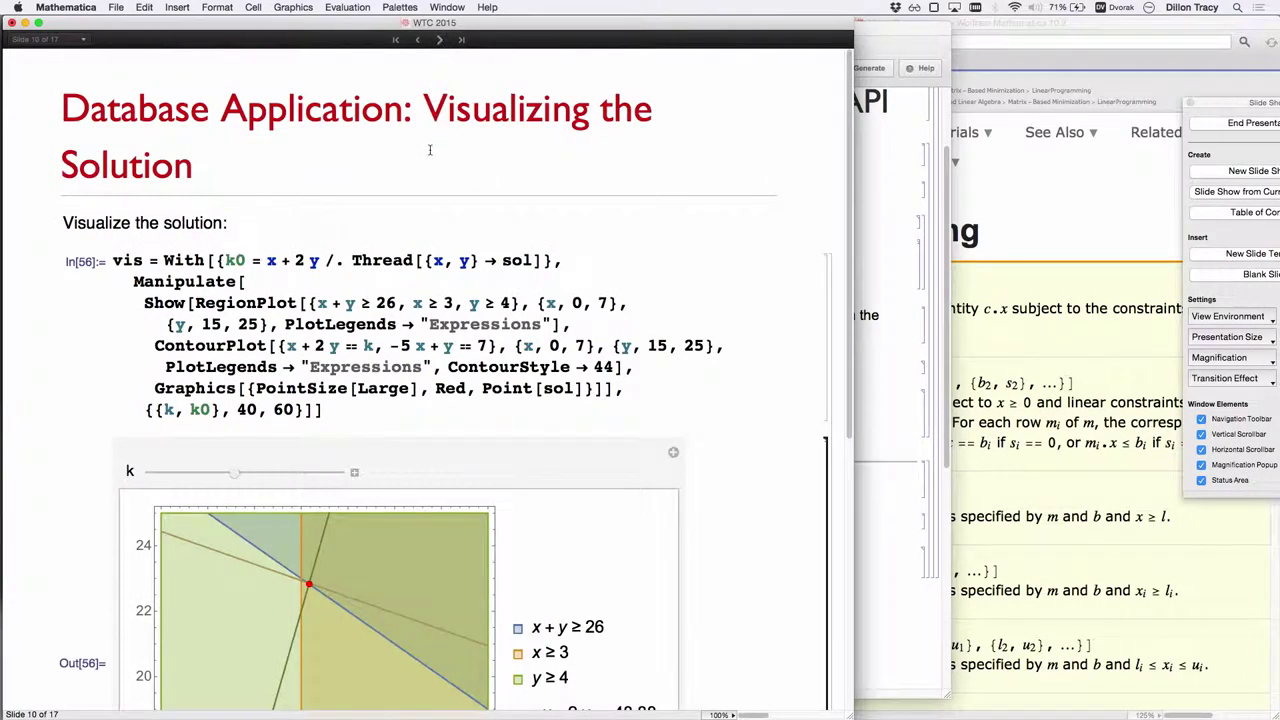
click(440, 39)
scroll(445, 145, down, 2)
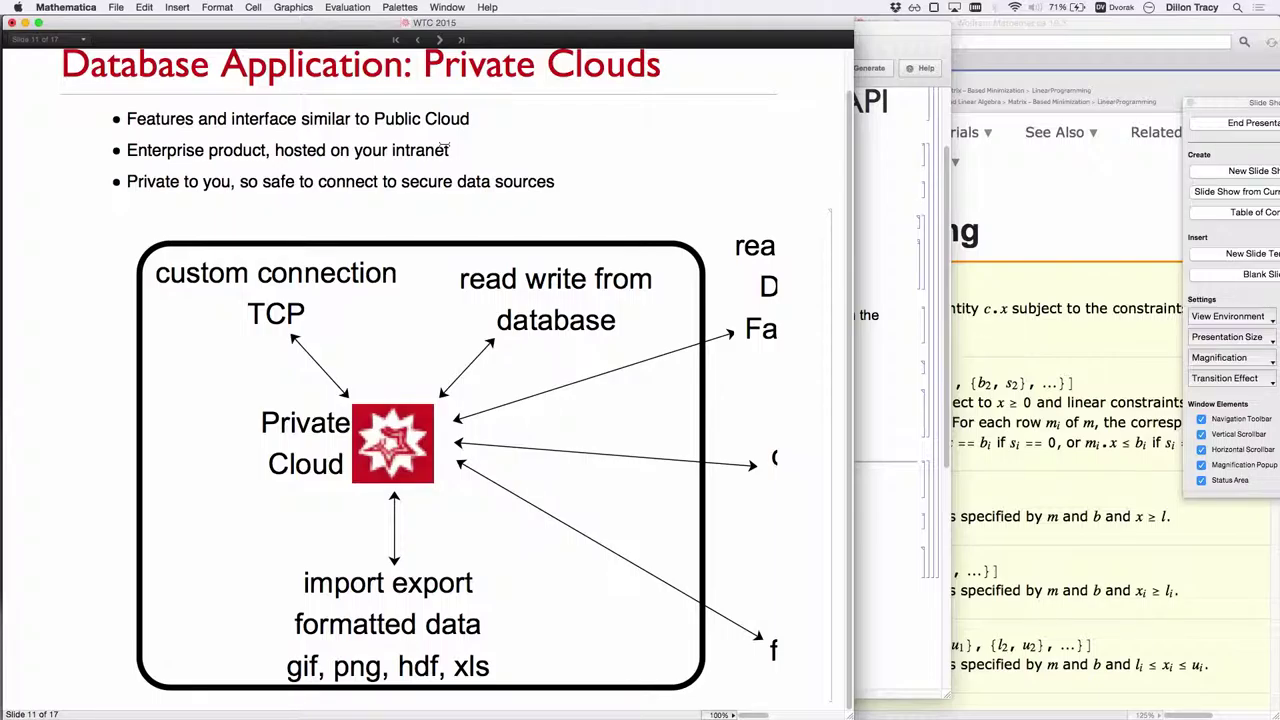
click(416, 39)
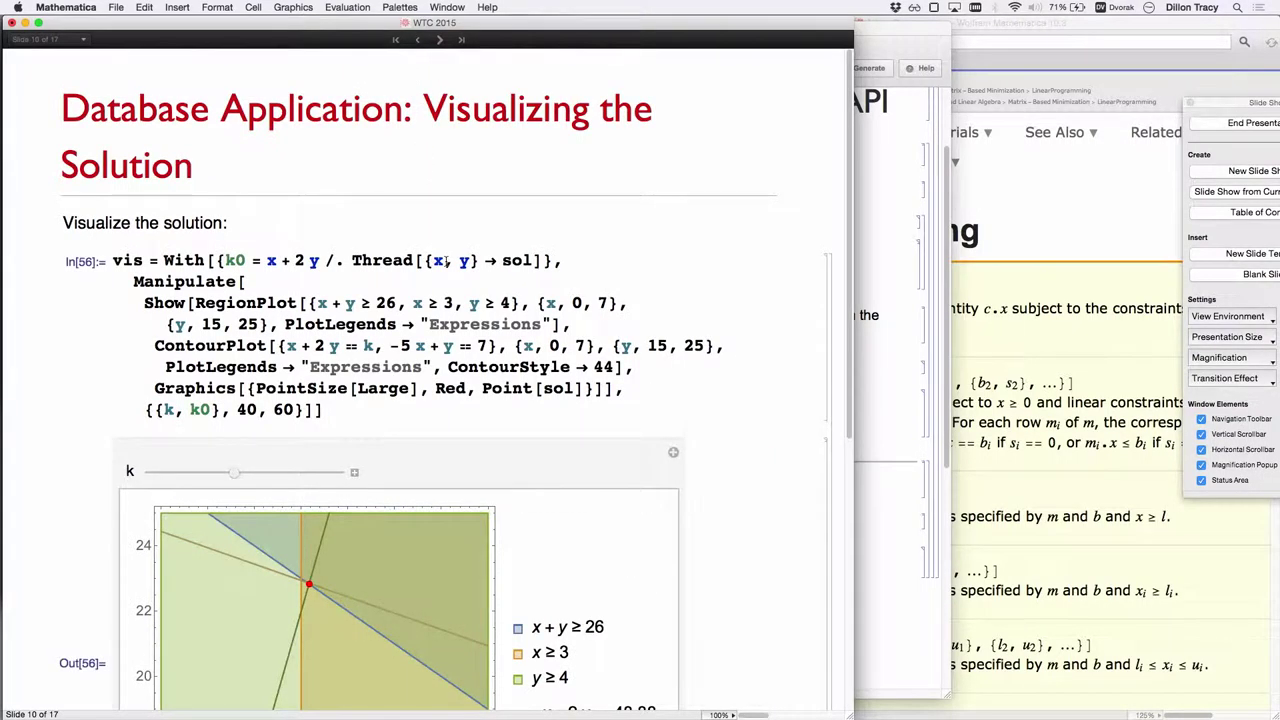
scroll(443, 231, down, 2)
scroll(446, 261, up, 2)
Step: On slide 9, re-solve the linear program to {19/6, 137/6} with objective value 48.8333
click(420, 39)
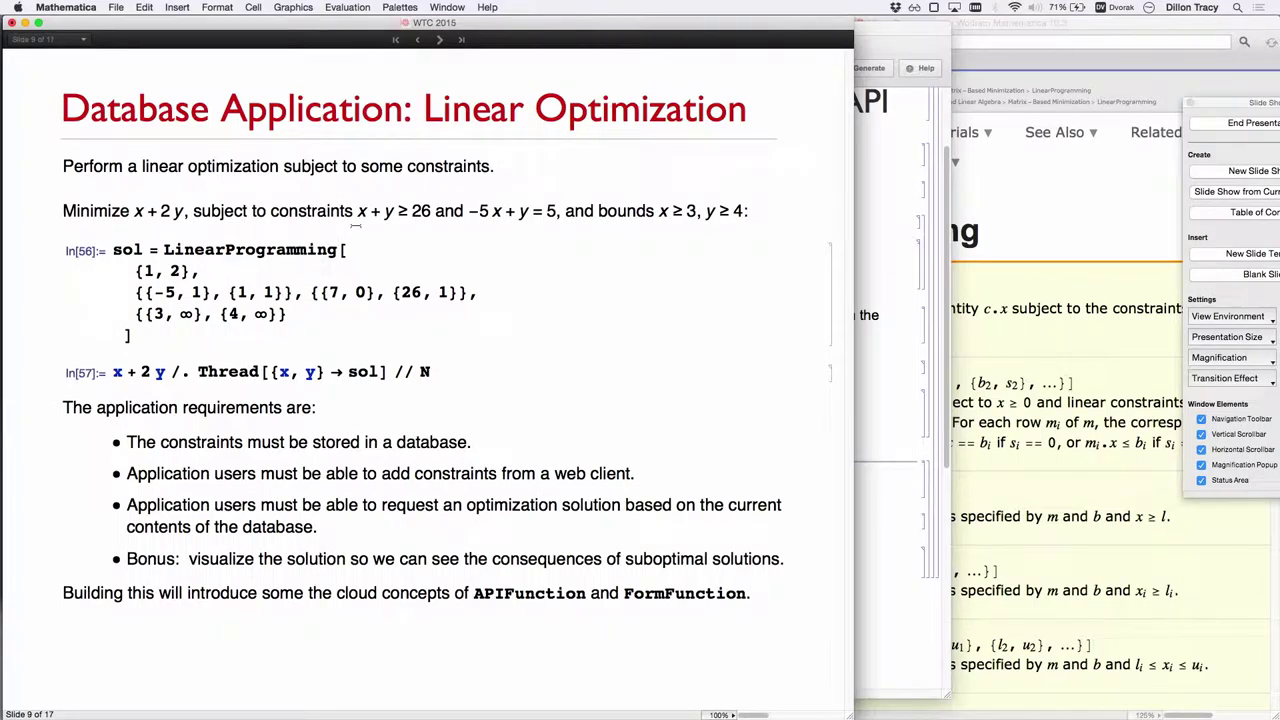
drag(135, 211, 186, 211)
drag(354, 211, 706, 211)
click(268, 253)
key(shift+Return)
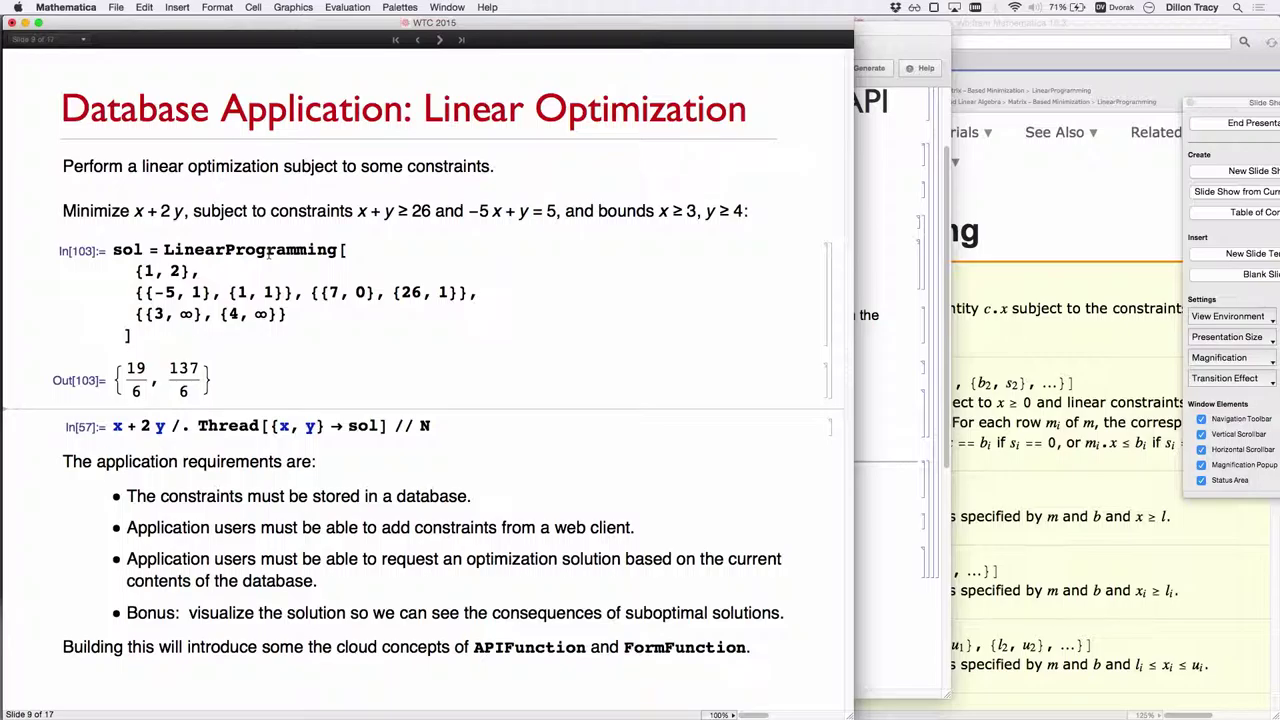
click(343, 426)
key(shift+Return)
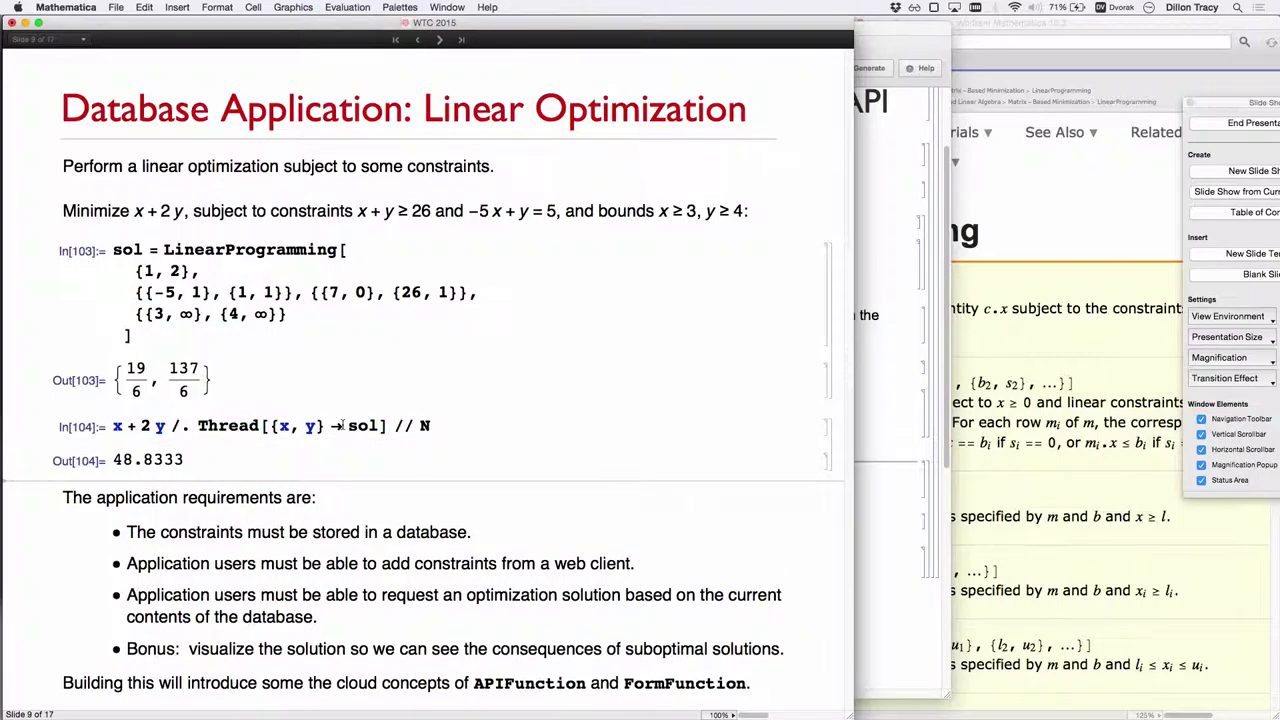
Step: On slide 10, drag the k slider so the contour reads x + 2 y == 47.3
click(439, 40)
scroll(443, 288, down, 3)
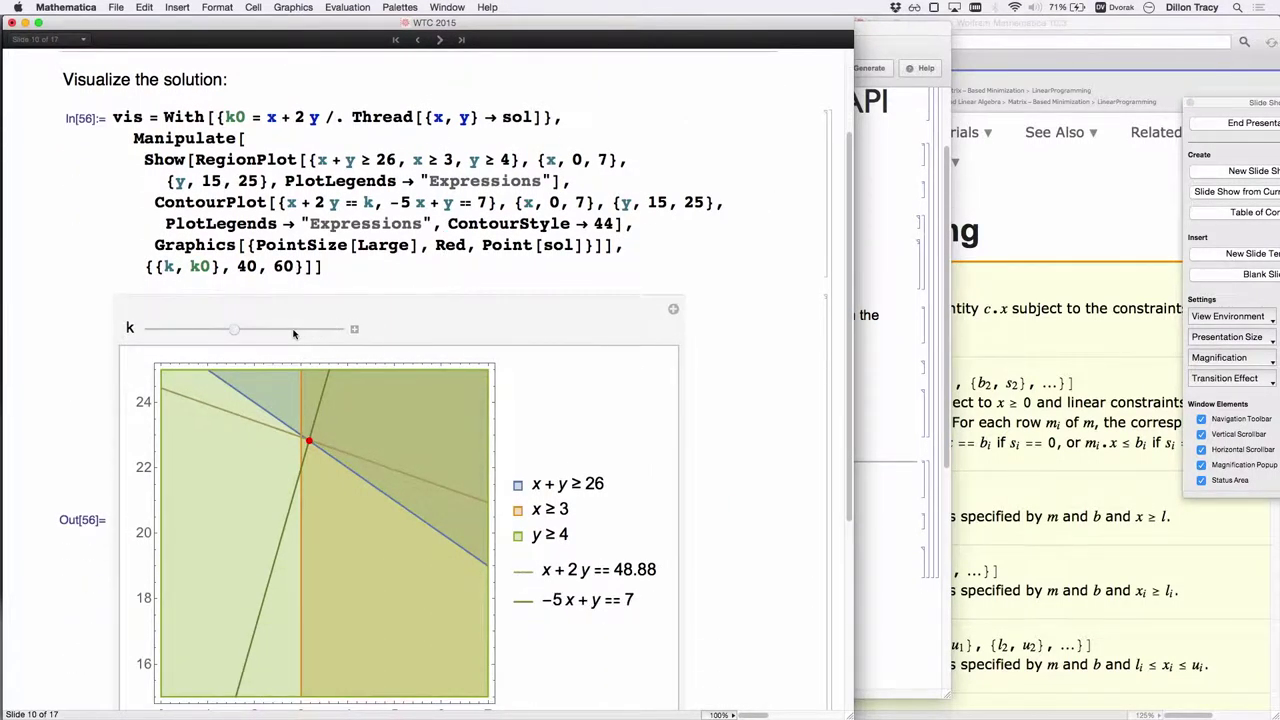
drag(234, 330, 220, 333)
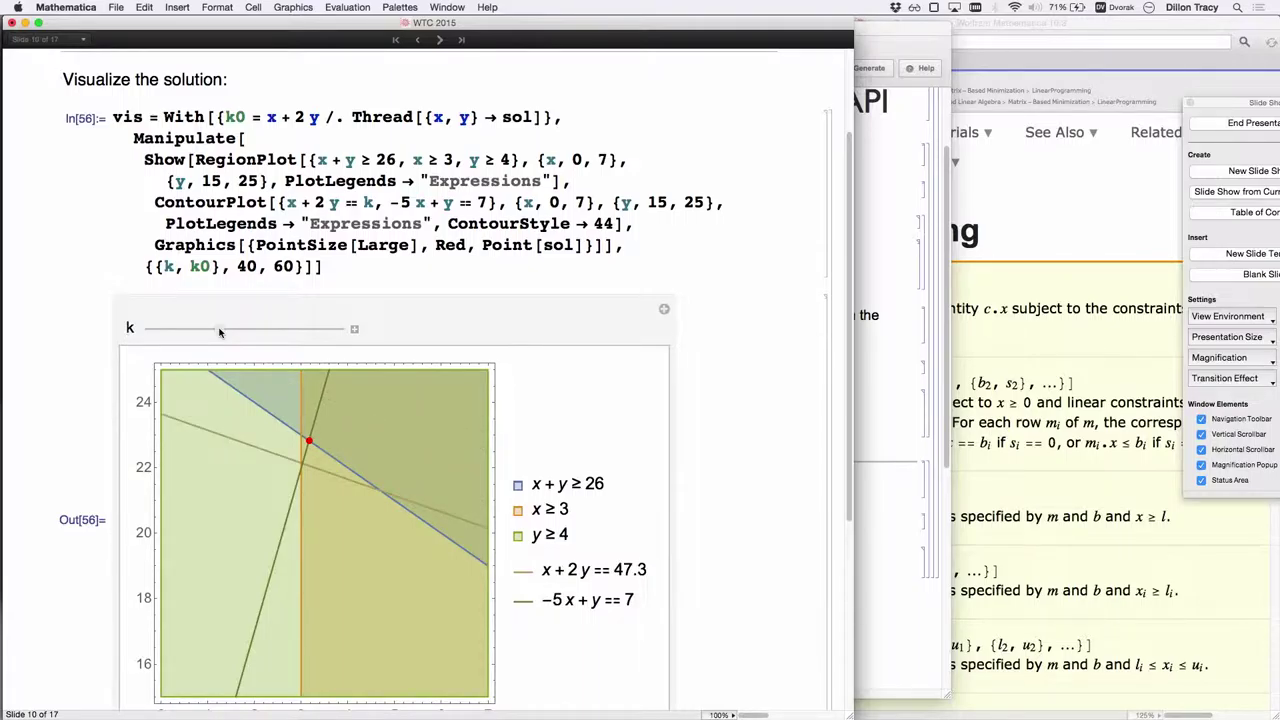
scroll(220, 332, down, 5)
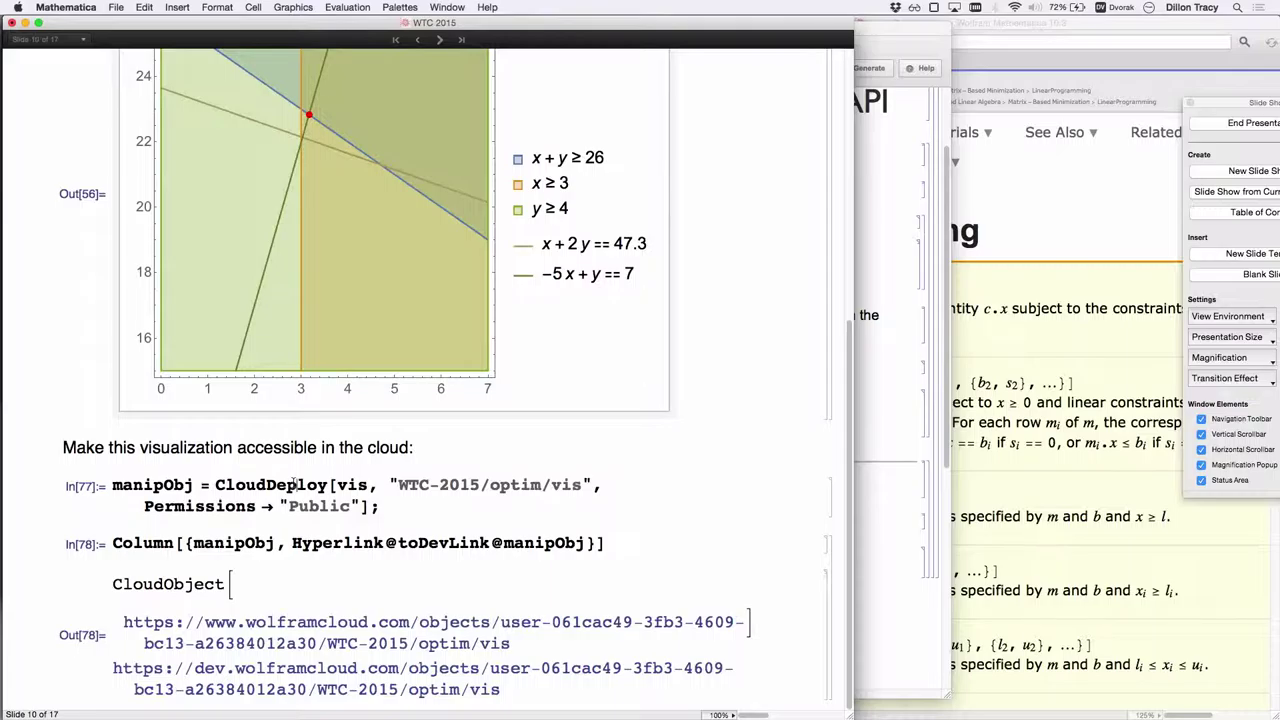
Step: Redeploy the visualization publicly to WTC-2015/optim/vis and regenerate its cloud links
key(shift+Return)
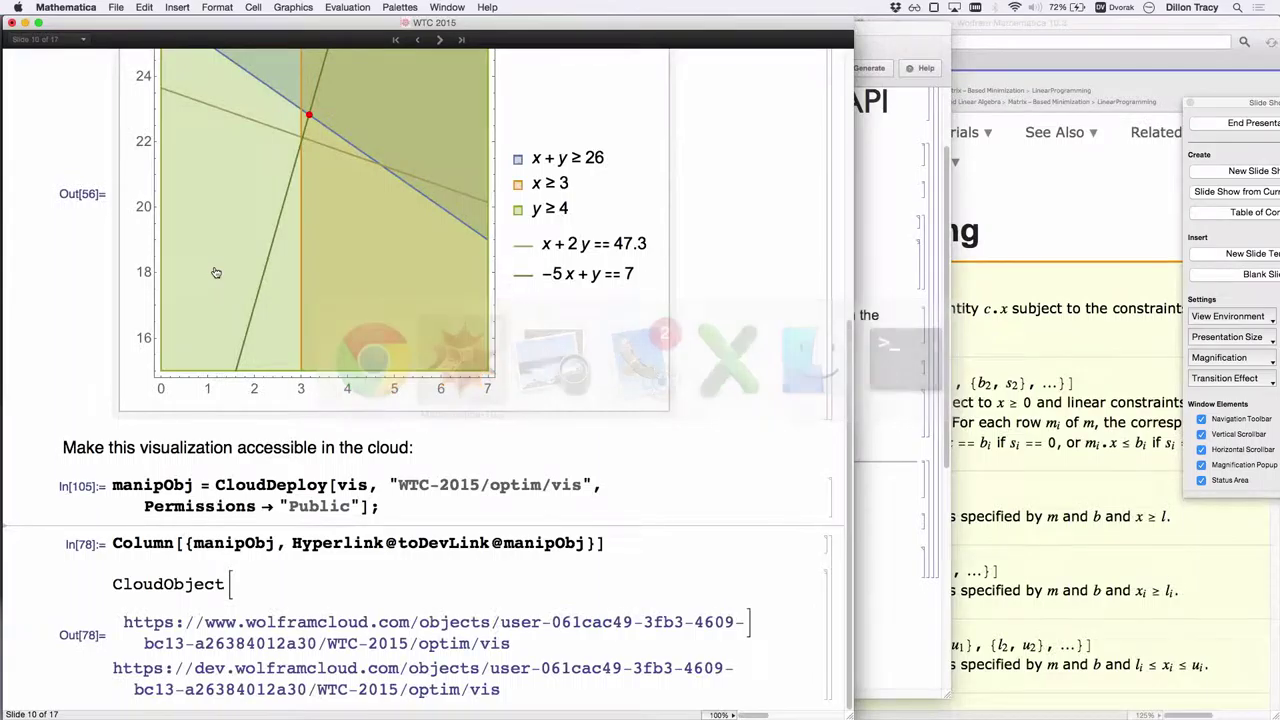
click(269, 541)
key(shift+Return)
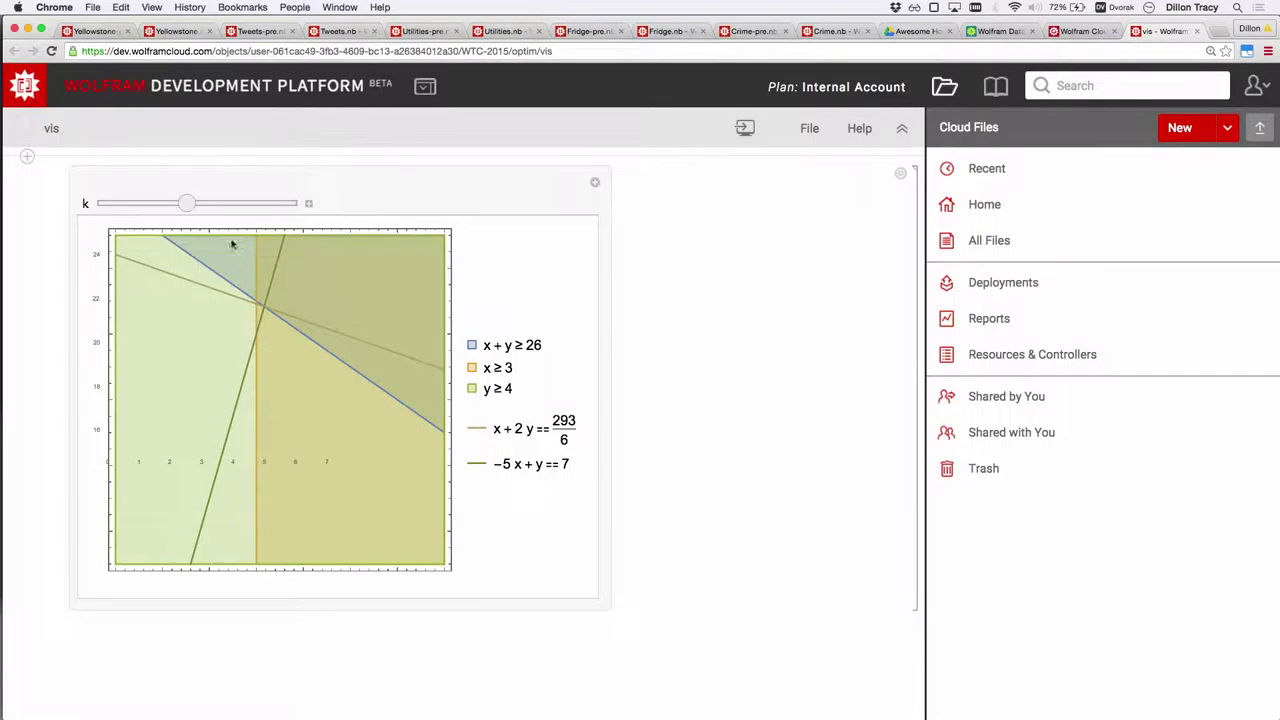
Step: Set k in the cloud Manipulate so the contour reads x + 2 y == 52.22, then return to Mathematica
click(217, 203)
click(183, 204)
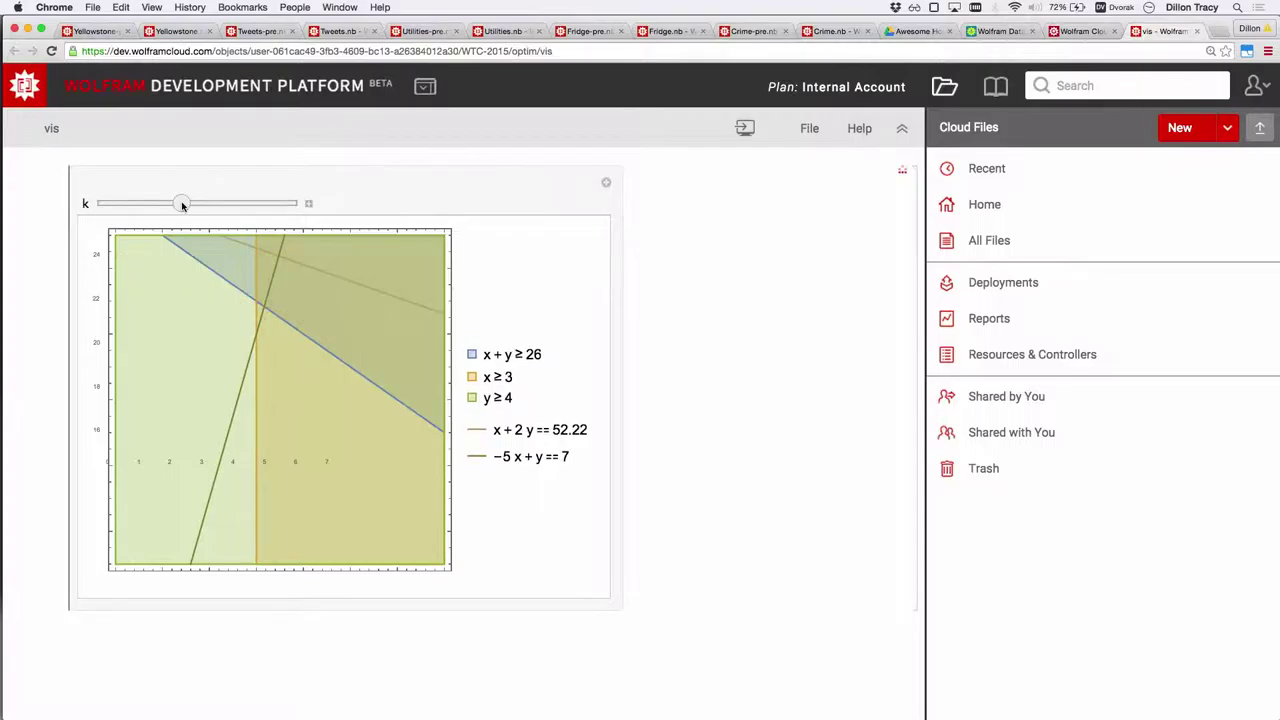
key(super+Tab)
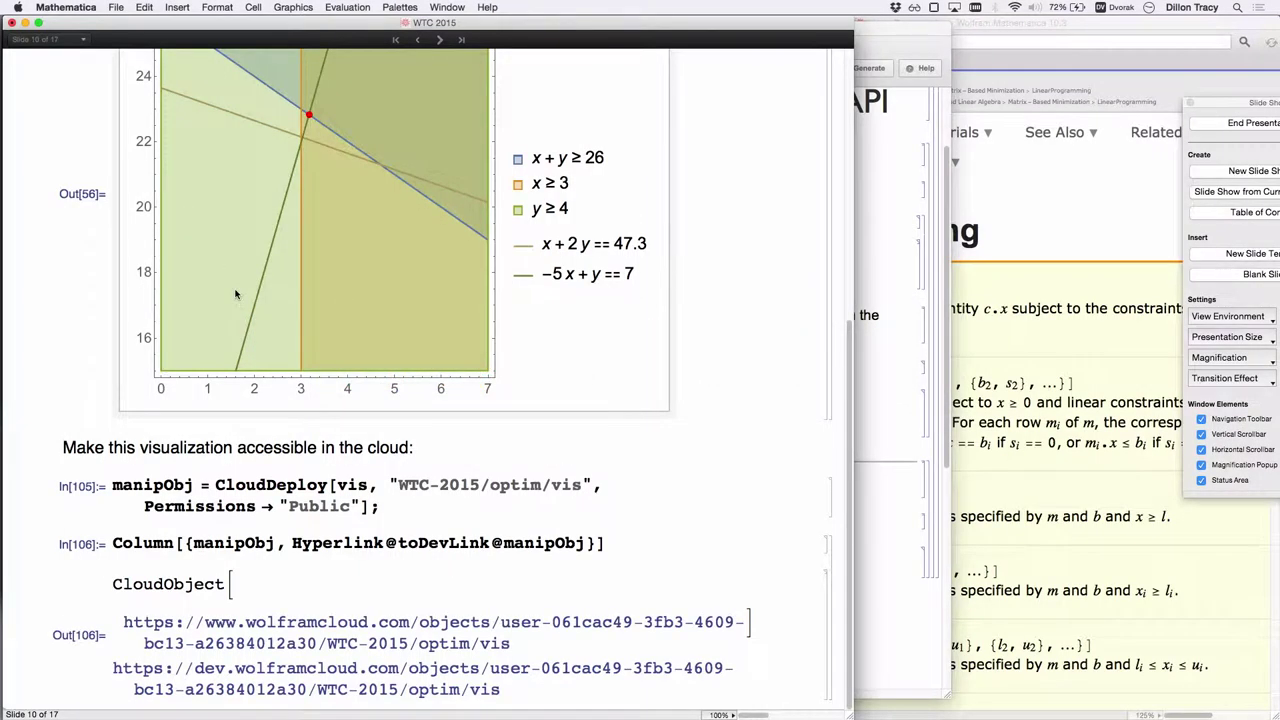
Step: Advance through Private Clouds, Storing Constraints, FormFunction, APIFunction and Deployment to the last slide, then back to Summary
click(439, 39)
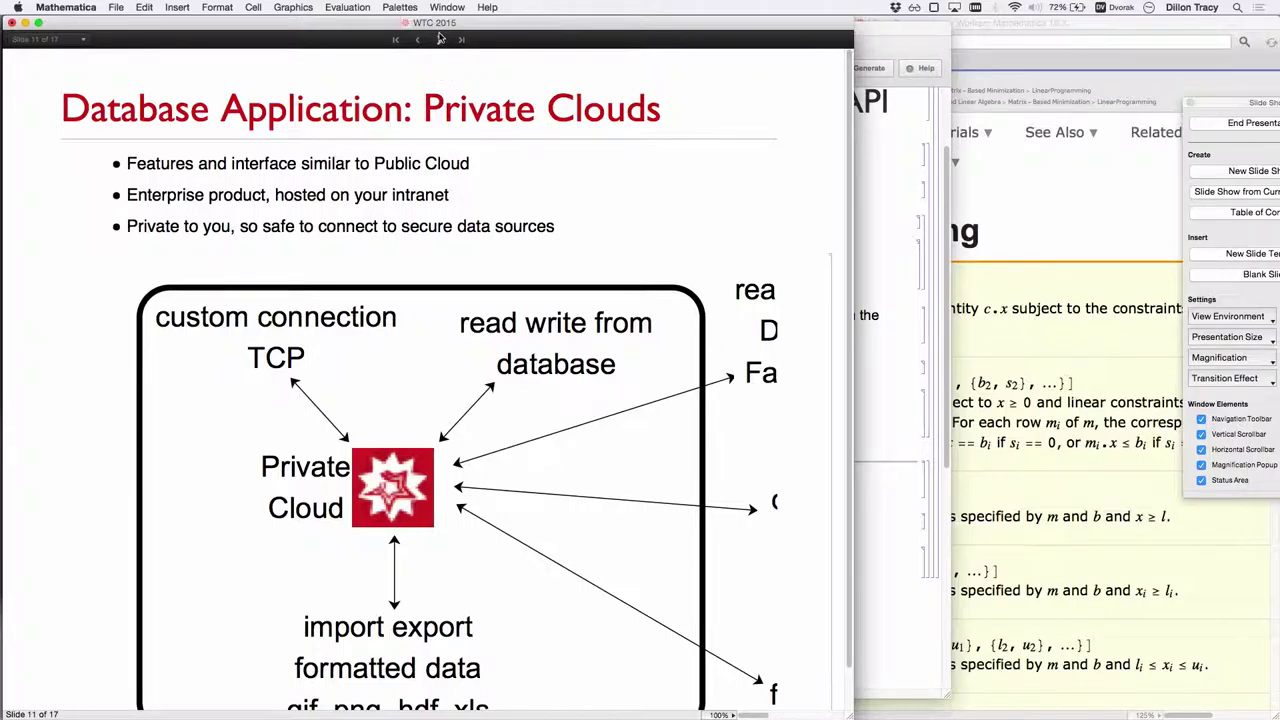
click(440, 40)
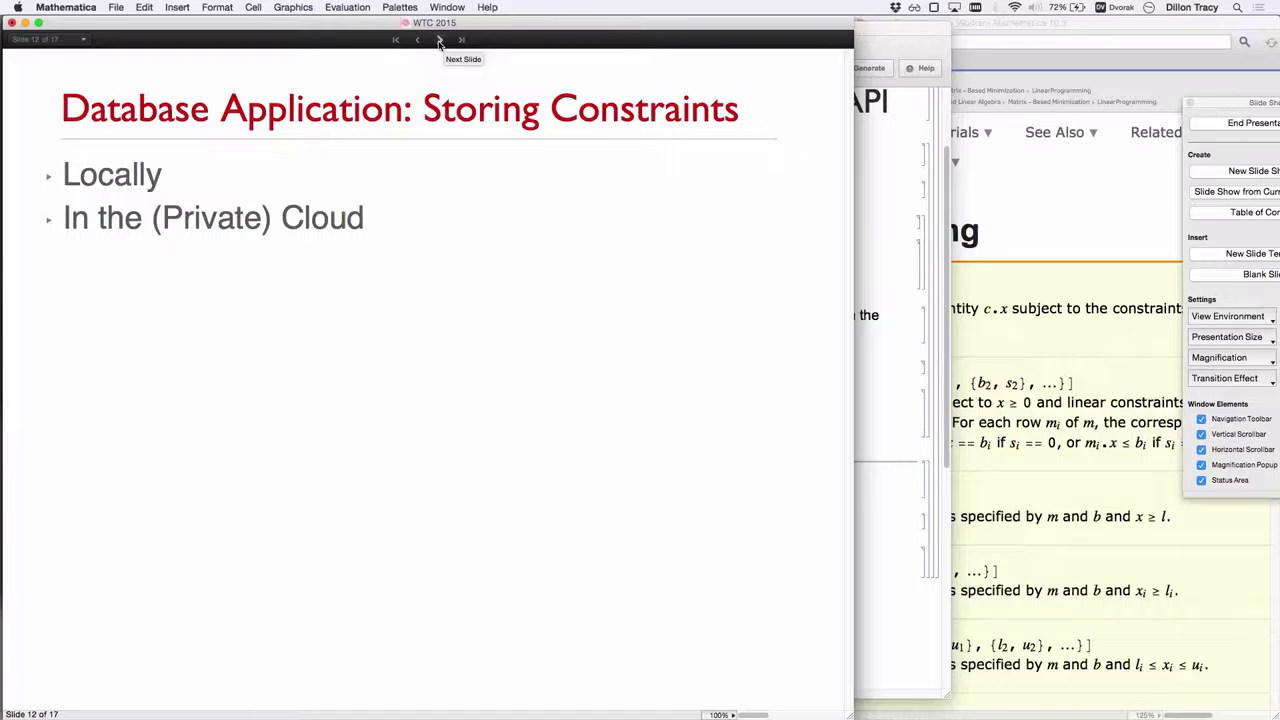
click(439, 40)
click(439, 40)
click(439, 40)
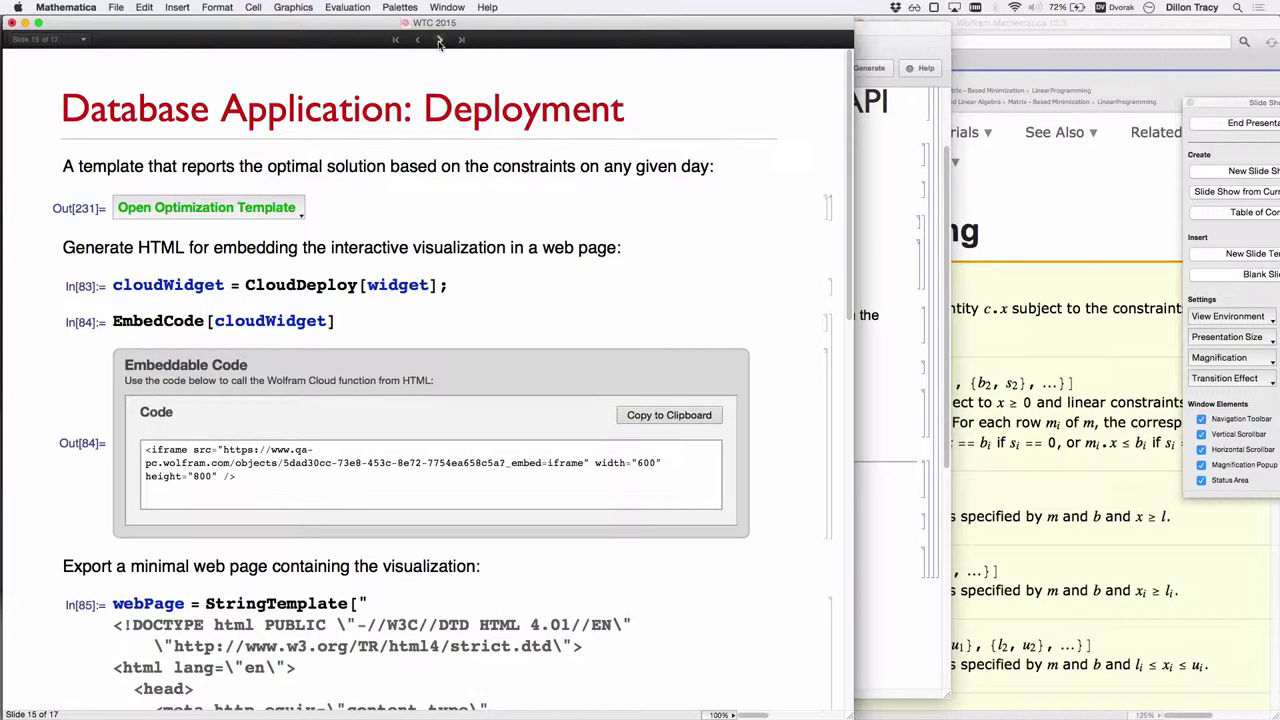
click(439, 40)
click(439, 40)
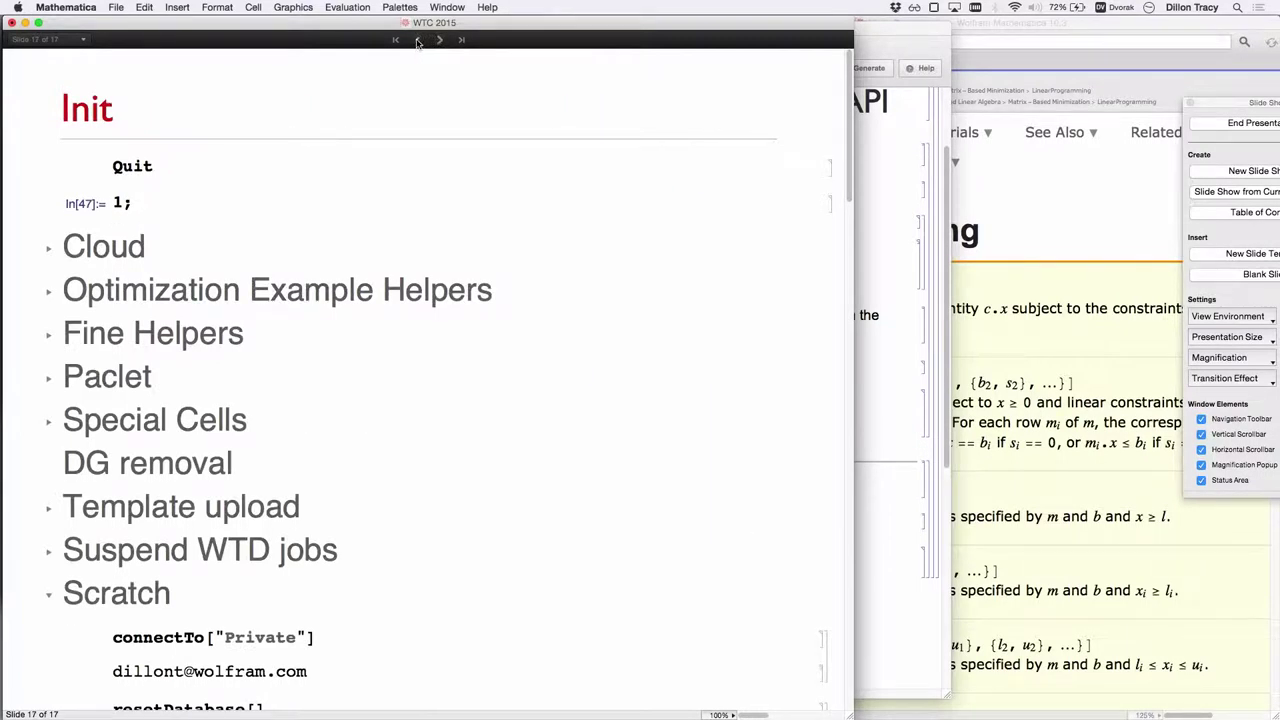
click(417, 40)
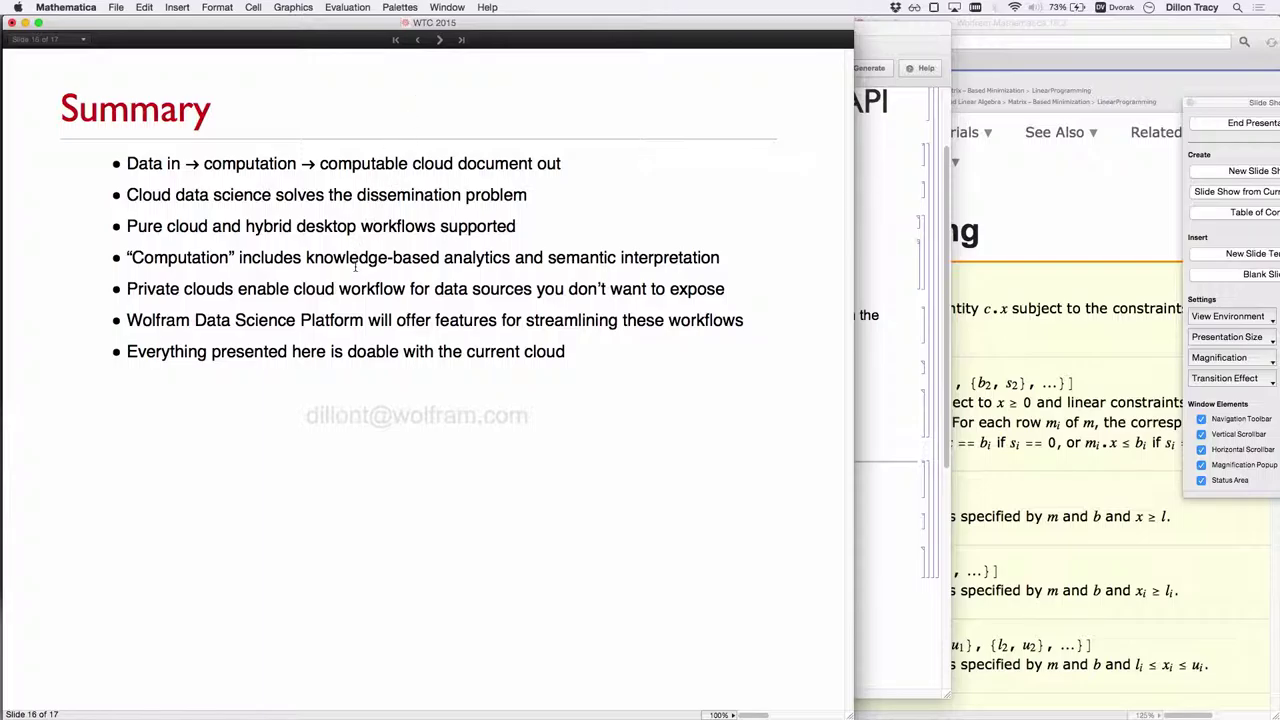
Step: Highlight "knowledge-based analytics" and "Private clouds" in the Summary slide bullets
drag(302, 257, 514, 259)
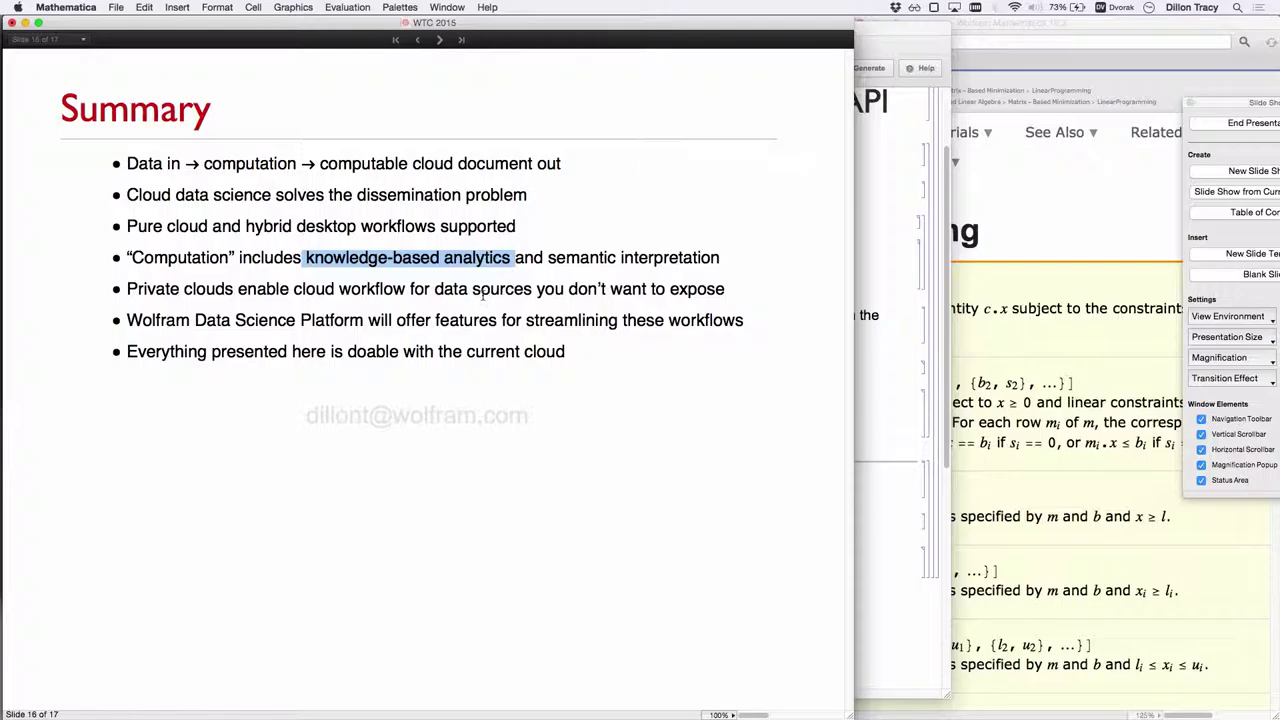
drag(127, 289, 234, 291)
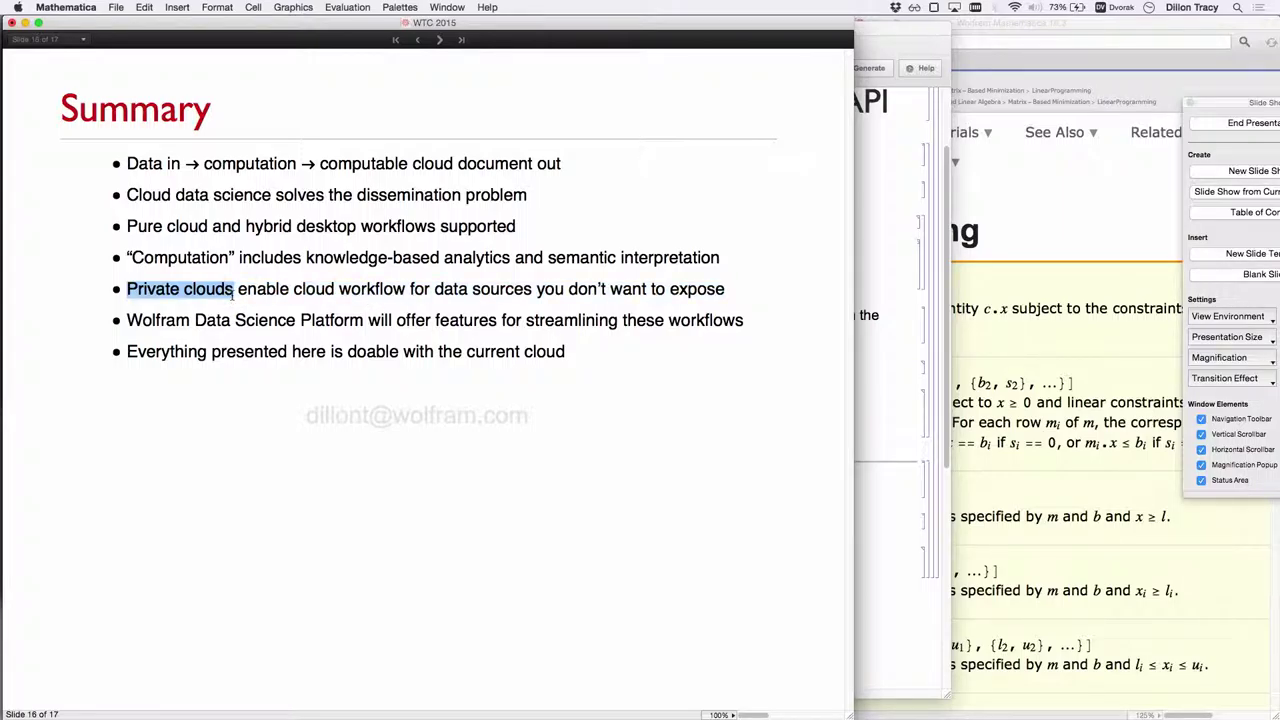